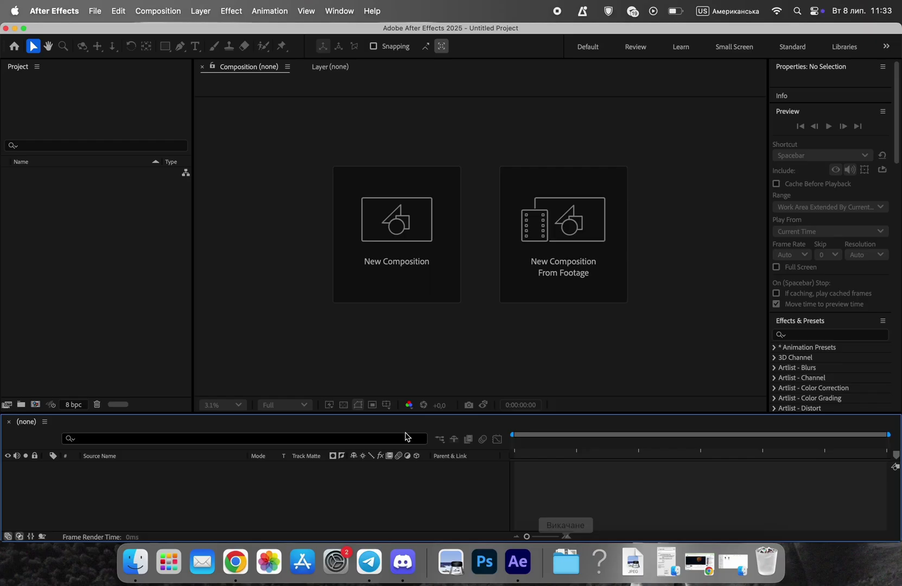
- Create a new 1920 x 1080 composition at 30 frames per second with a 10-second duration
drag(435, 407, 432, 375)
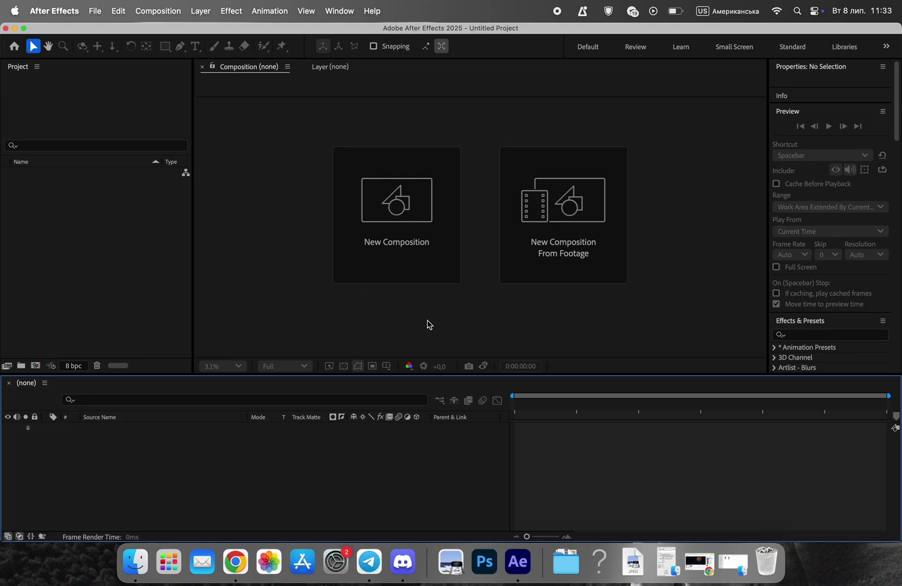
click(453, 244)
click(376, 294)
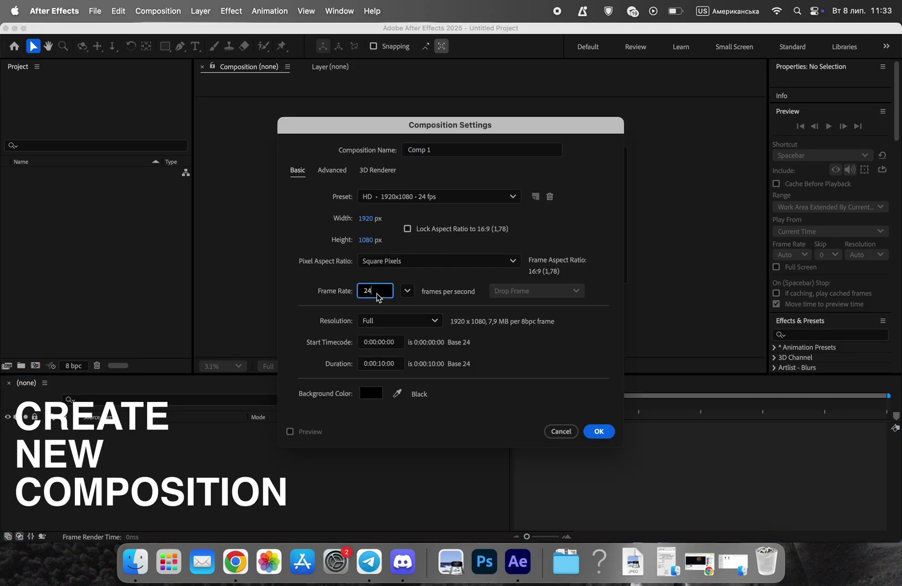
click(416, 385)
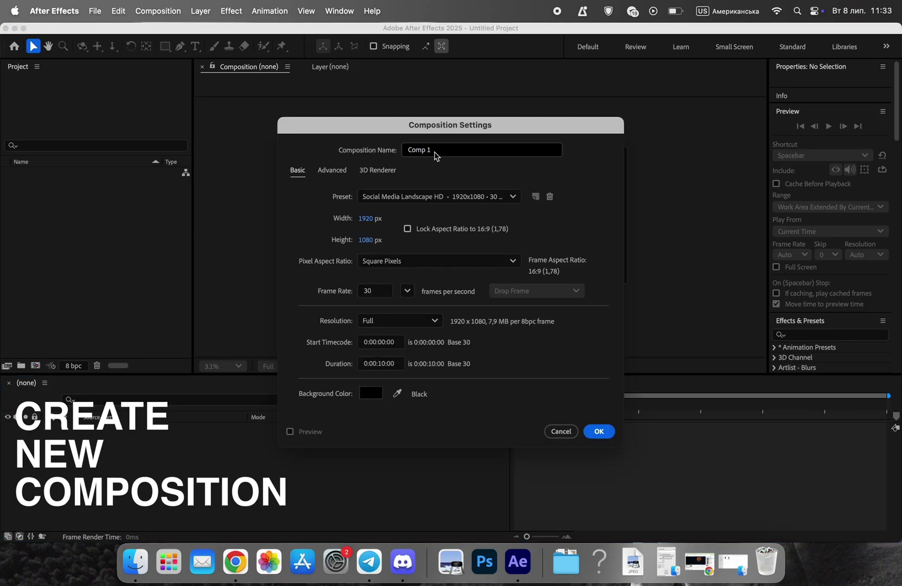
click(599, 430)
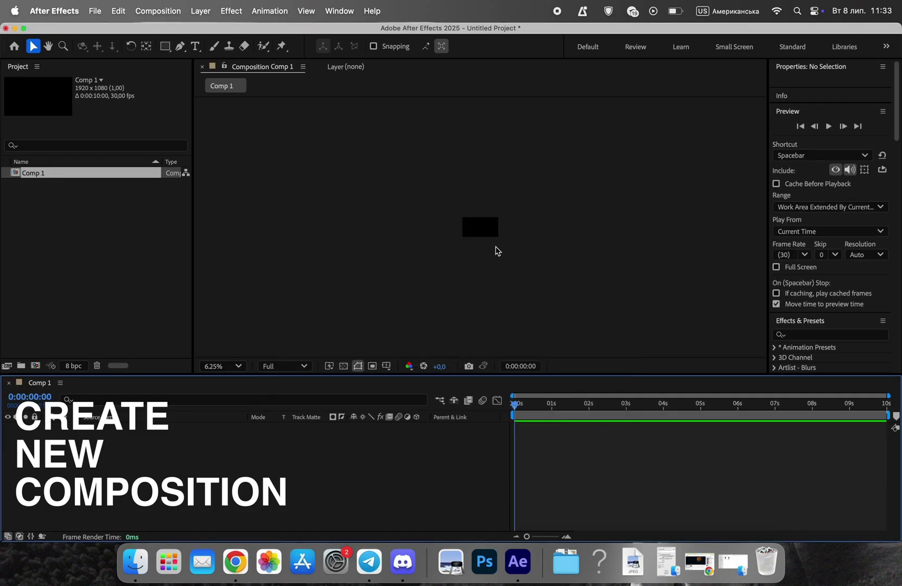
- Add a composition-sized solid coloured pale yellow FFF8C8
key(v)
click(538, 374)
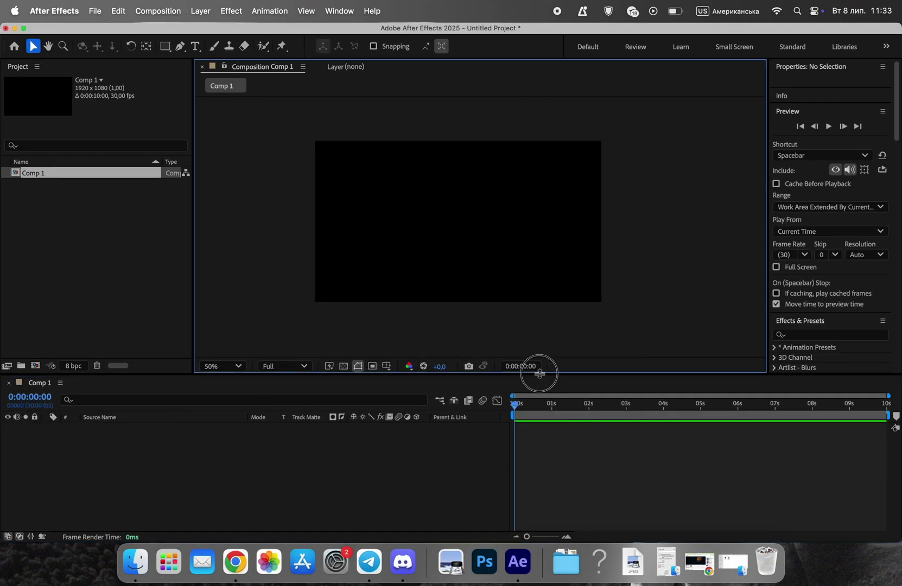
drag(539, 374, 539, 396)
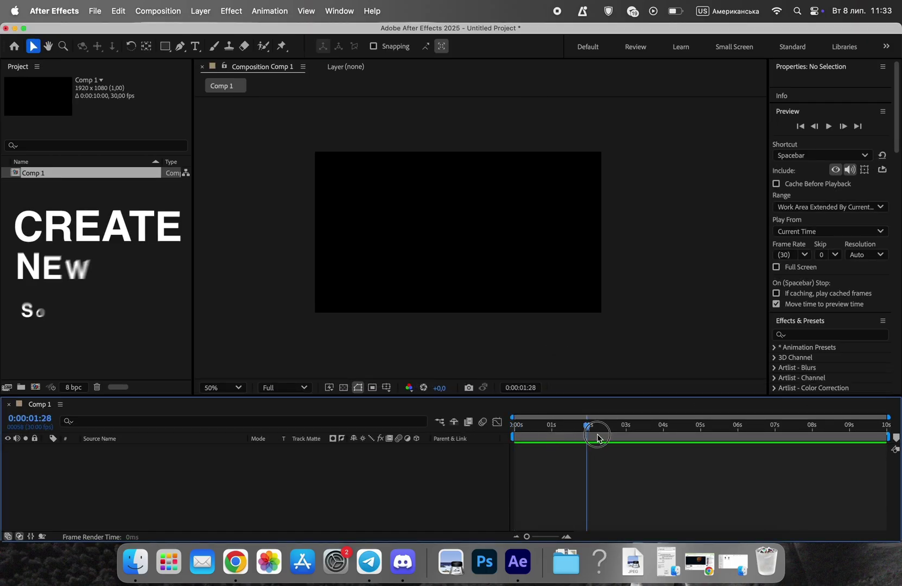
right_click(455, 217)
mouse_move(477, 225)
click(613, 256)
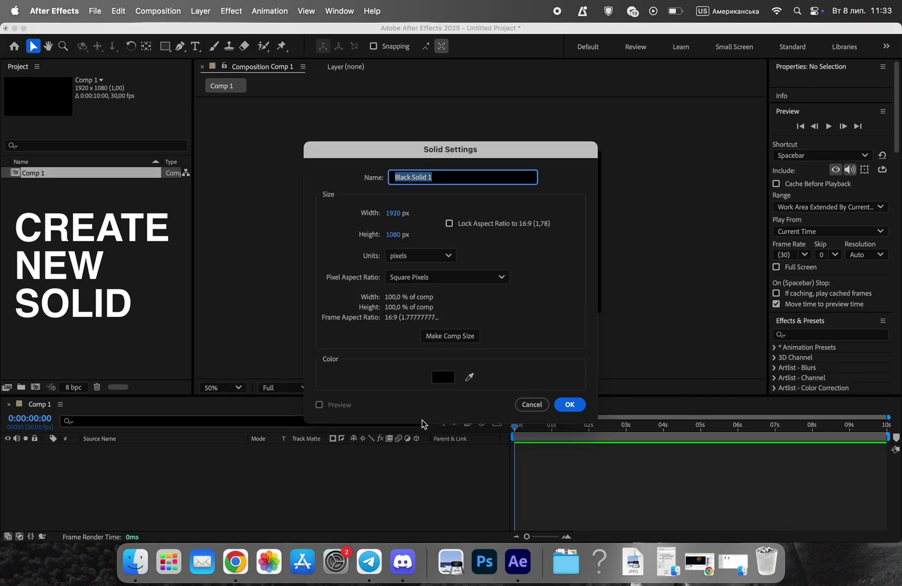
click(443, 377)
click(481, 345)
drag(380, 233, 342, 213)
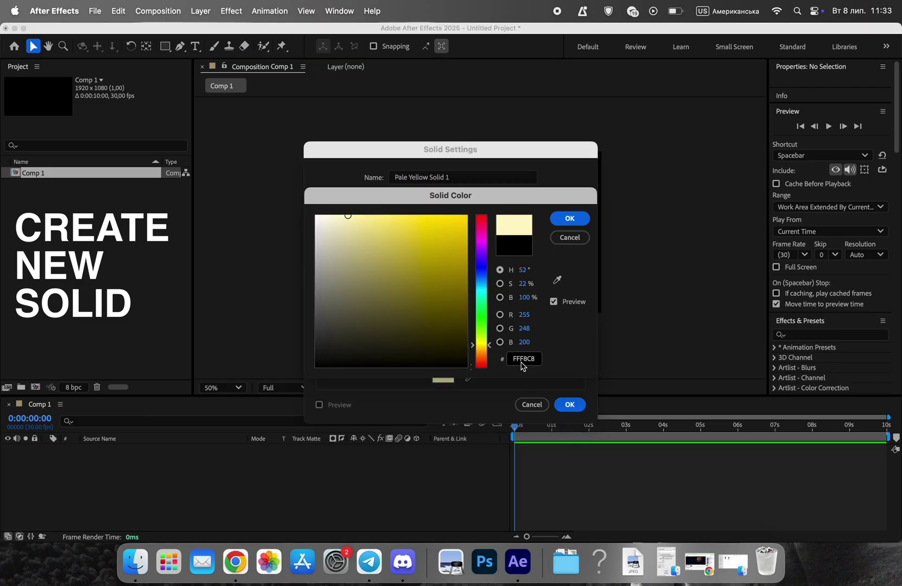
click(577, 218)
click(569, 405)
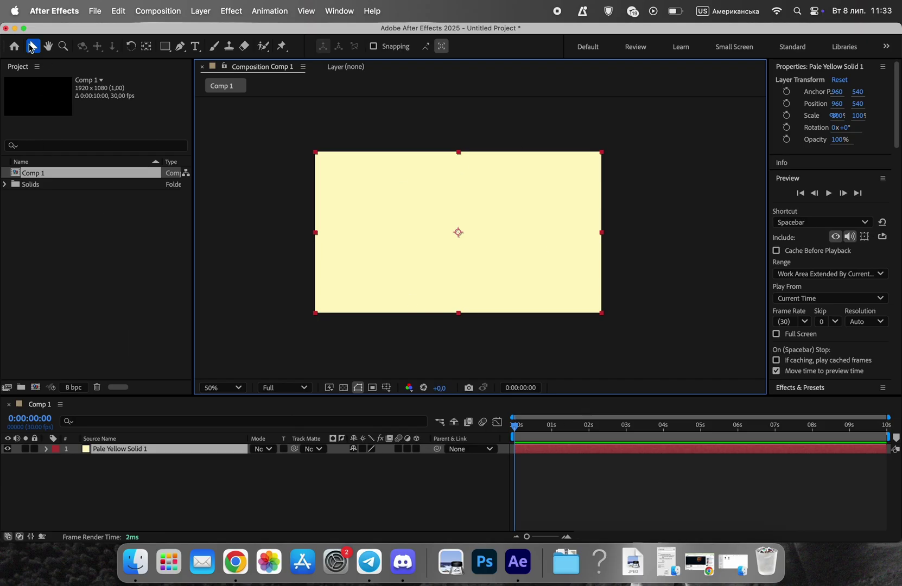
- Add a second composition-sized solid in the same pale yellow colour above the first one
key(super+shift+a)
drag(516, 428, 566, 438)
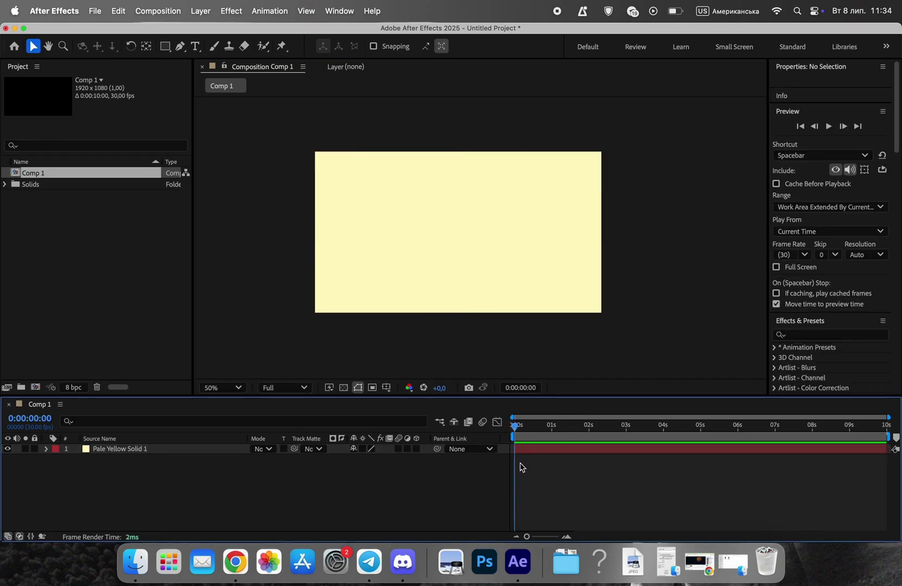
right_click(461, 481)
mouse_move(497, 388)
click(644, 417)
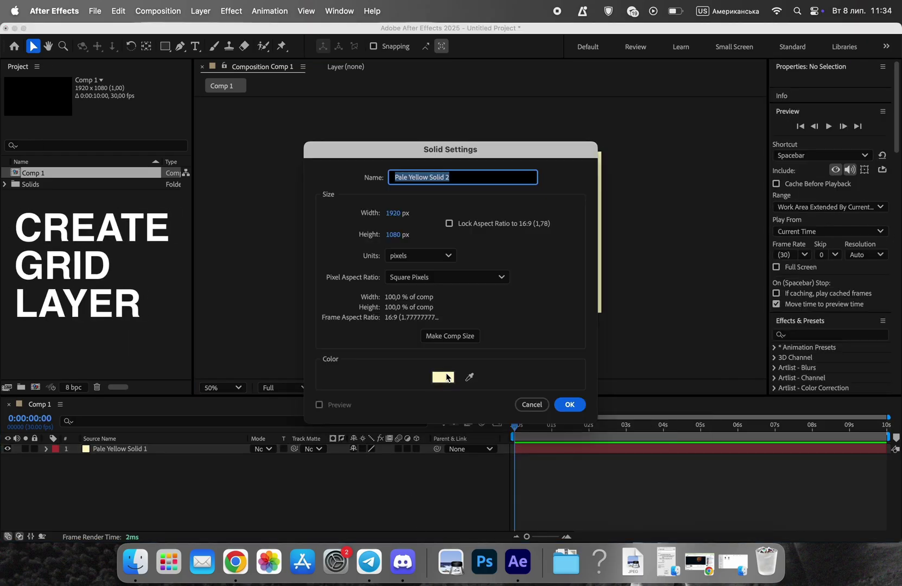
click(578, 409)
- Search the effects for Grid and apply the Grid effect from the Generate category to the upper solid
scroll(802, 163, down, 10)
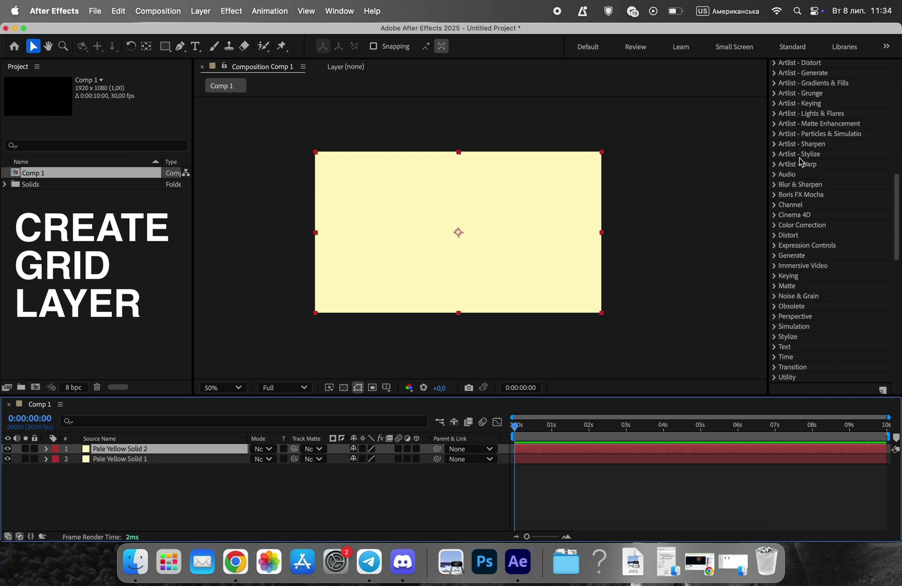
scroll(801, 163, up, 8)
click(811, 321)
click(809, 322)
scroll(809, 322, down, 3)
click(815, 228)
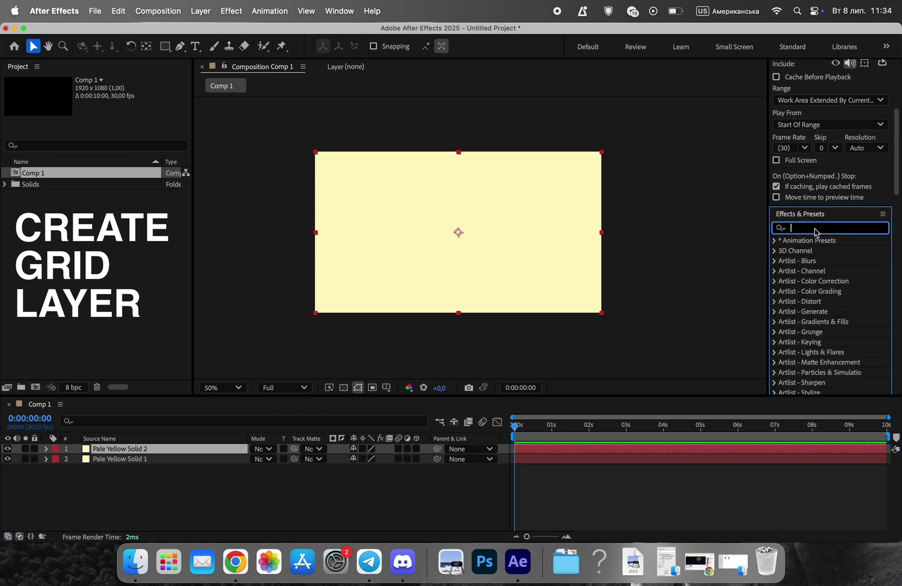
text(Grid)
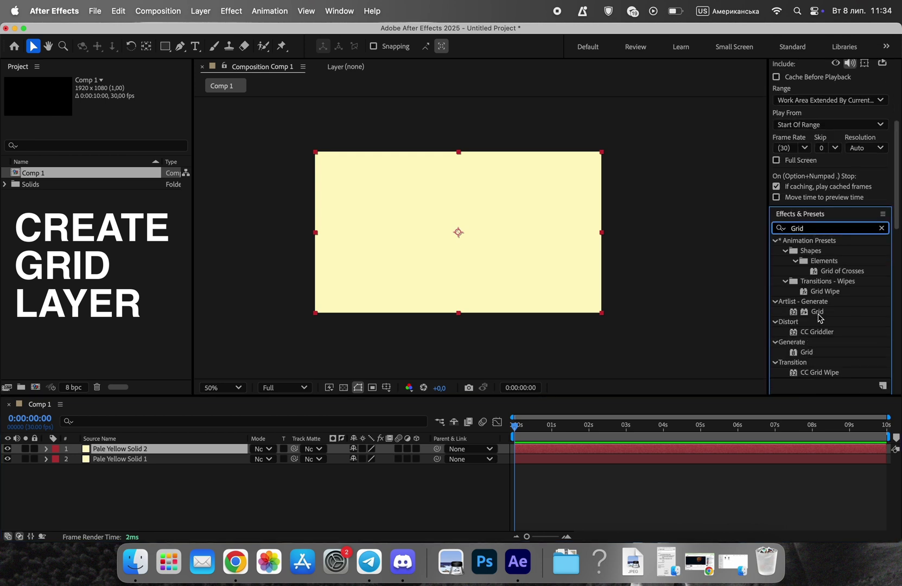
click(808, 353)
drag(814, 353, 550, 245)
- Set the Grid effect's line colour to black, 000000
drag(329, 255, 788, 115)
click(753, 244)
click(428, 362)
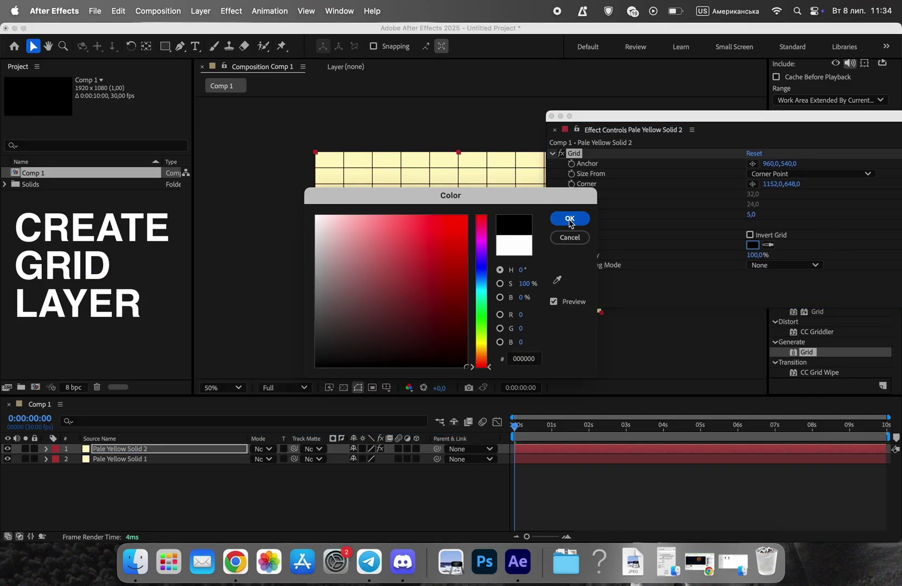
click(572, 218)
- Size the grid from the Width Slider option and set its width to about 99.4
click(775, 174)
click(775, 175)
click(776, 175)
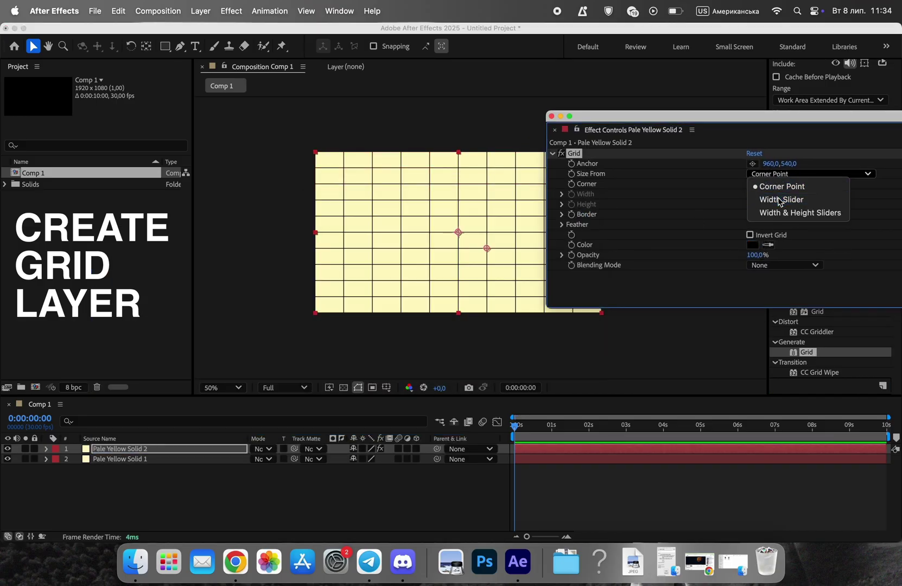
click(780, 201)
drag(625, 215, 741, 216)
- Set the grid's border to 3 and close its effect controls
click(754, 239)
text(3)
click(790, 245)
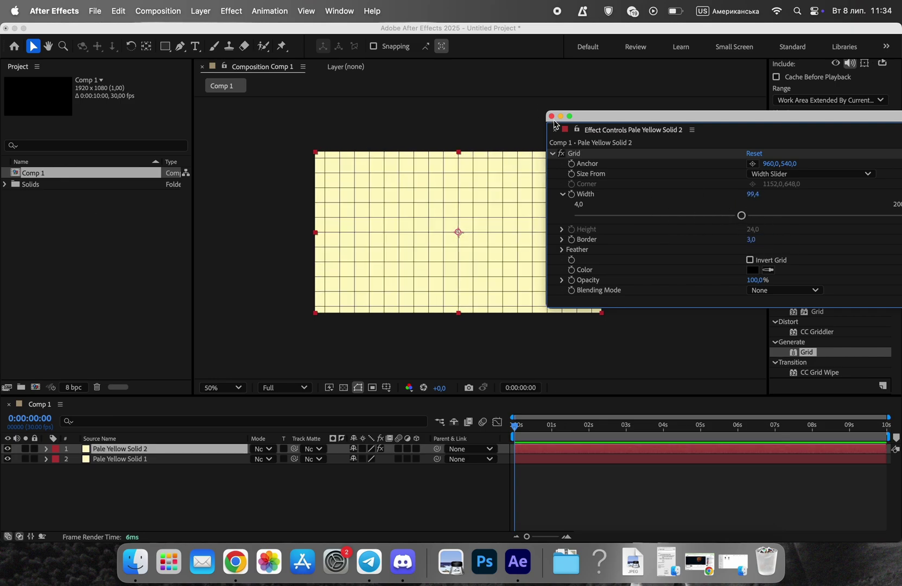
click(551, 116)
- Lower the opacity of the upper grid solid to about 27%
scroll(479, 235, up, 2)
scroll(479, 235, down, 2)
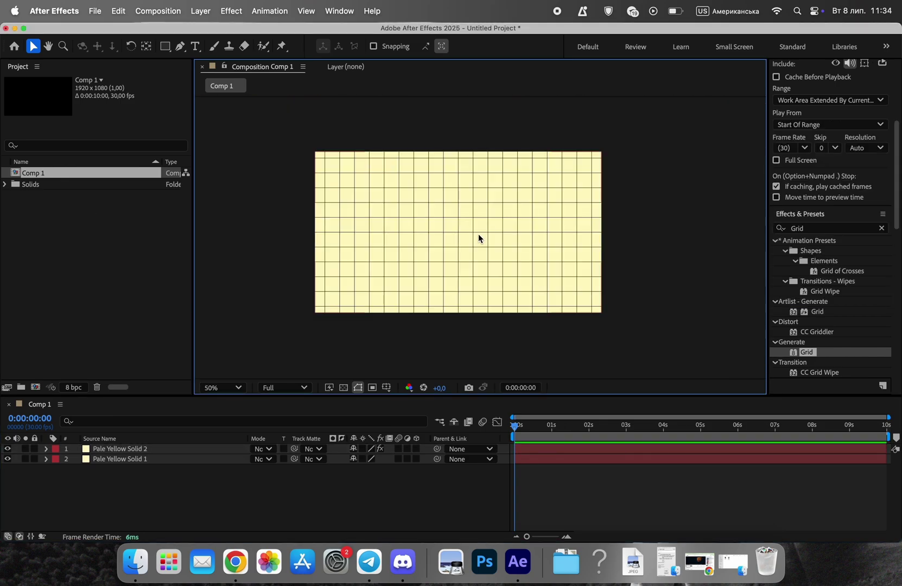
click(46, 450)
click(57, 470)
drag(356, 520, 311, 520)
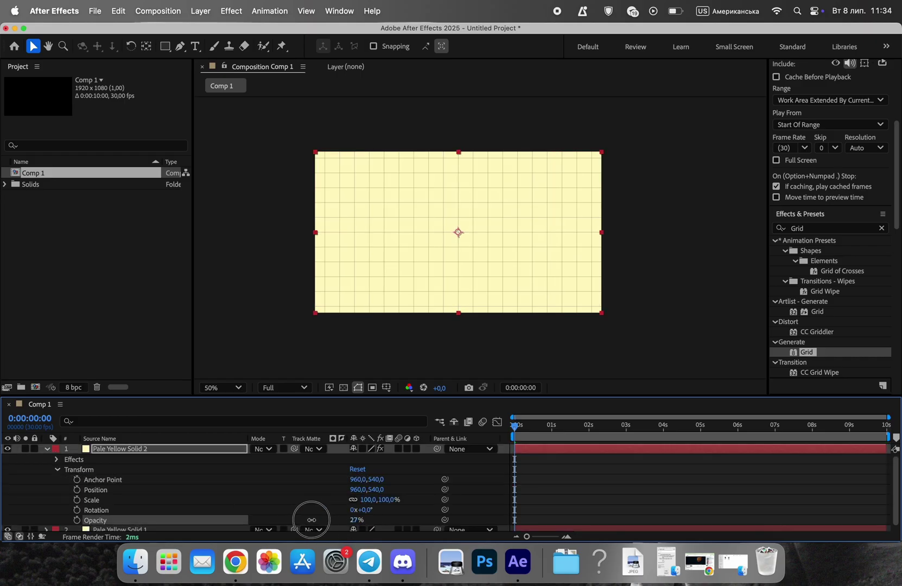
click(46, 450)
click(349, 479)
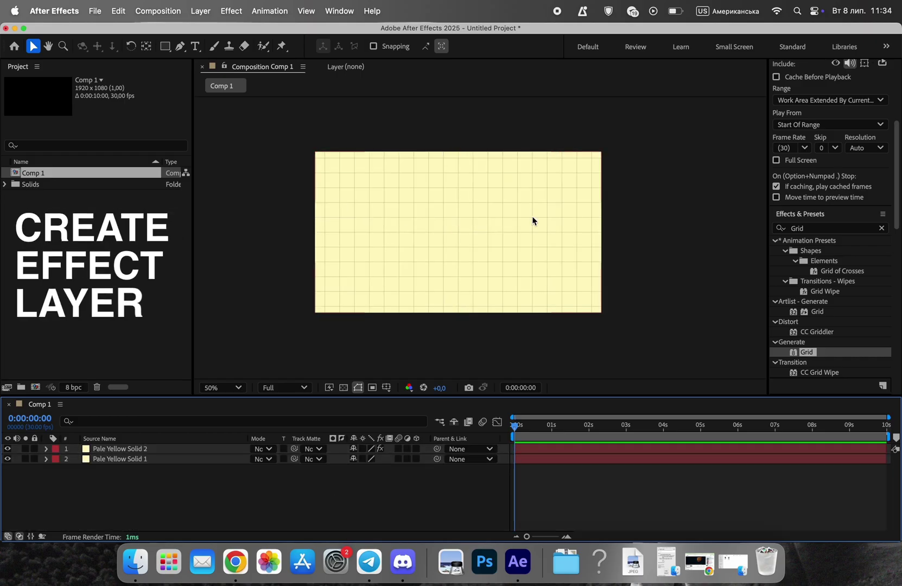
- Add an adjustment layer above the solids and rename it "blur and posterize"
right_click(320, 502)
mouse_move(347, 386)
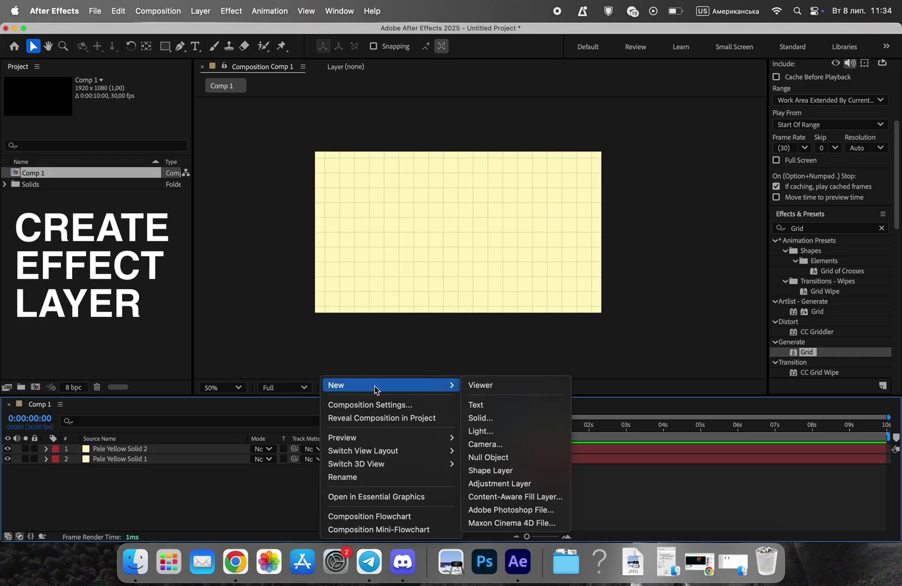
click(508, 479)
right_click(173, 453)
click(202, 501)
text(b)
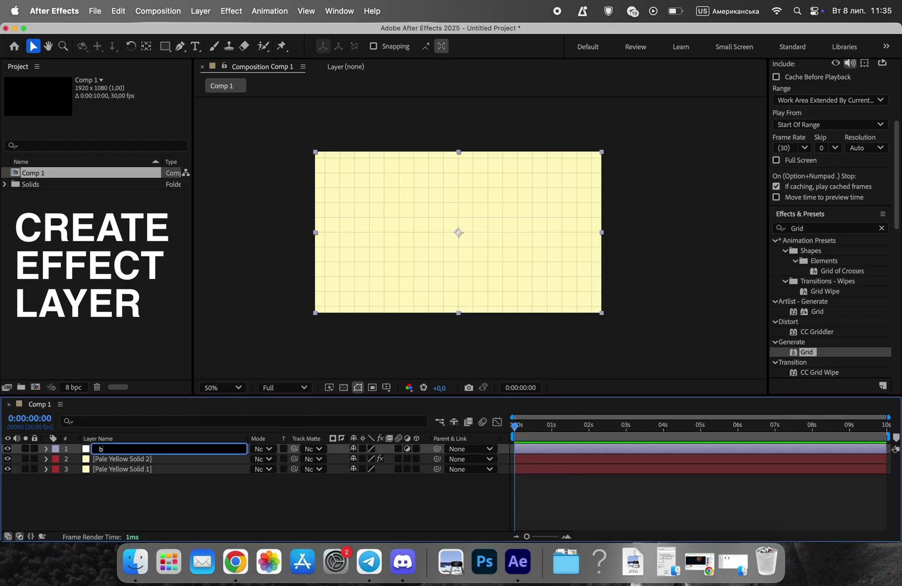
text(lur and posterize)
key(Return)
click(539, 452)
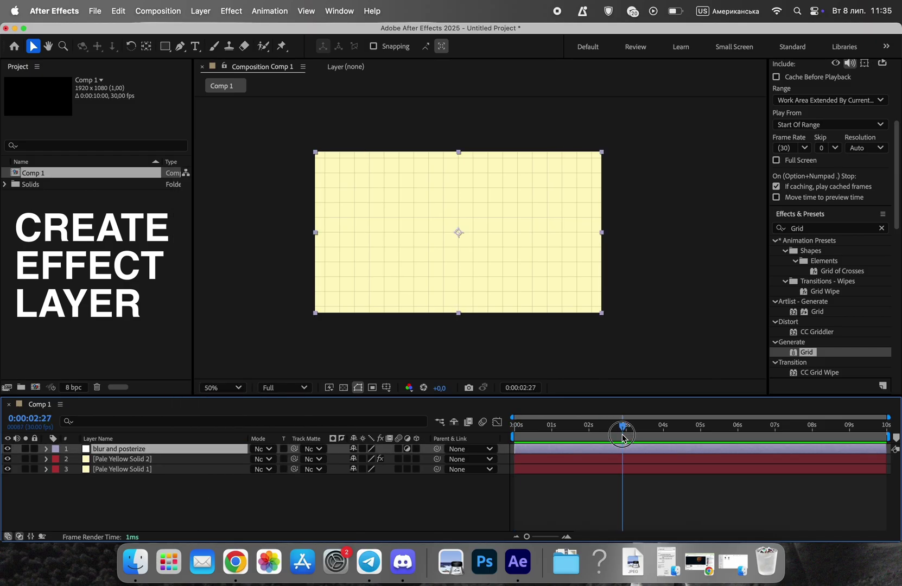
- Apply Gaussian Blur to the blur and posterize layer with a blurriness of about 20.6
click(881, 228)
text(Blur)
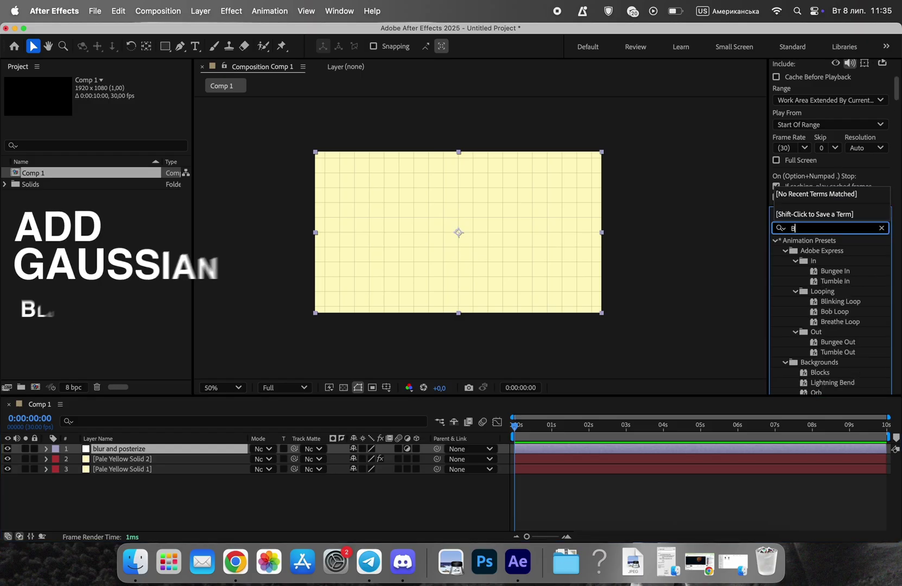
scroll(857, 321, down, 2)
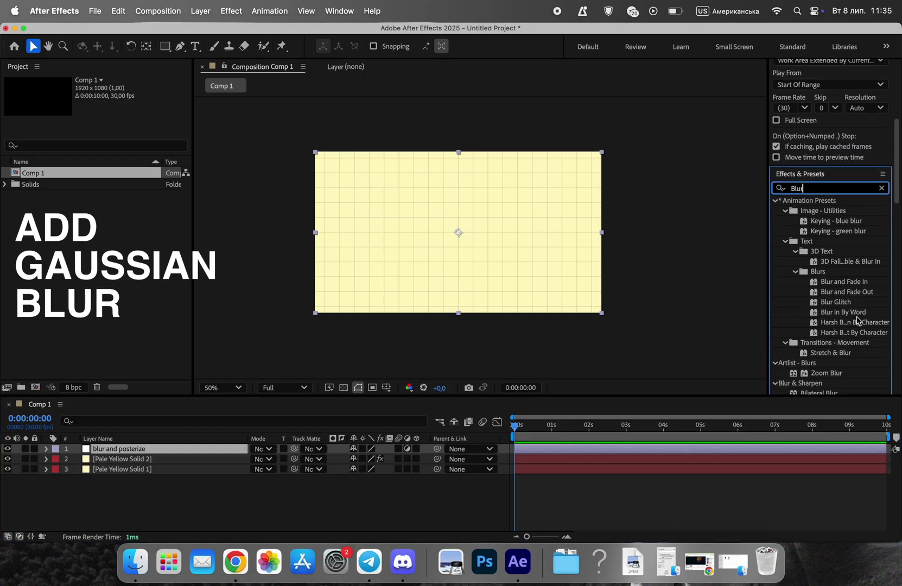
scroll(857, 320, down, 5)
click(823, 337)
drag(835, 341, 173, 450)
drag(764, 242, 815, 241)
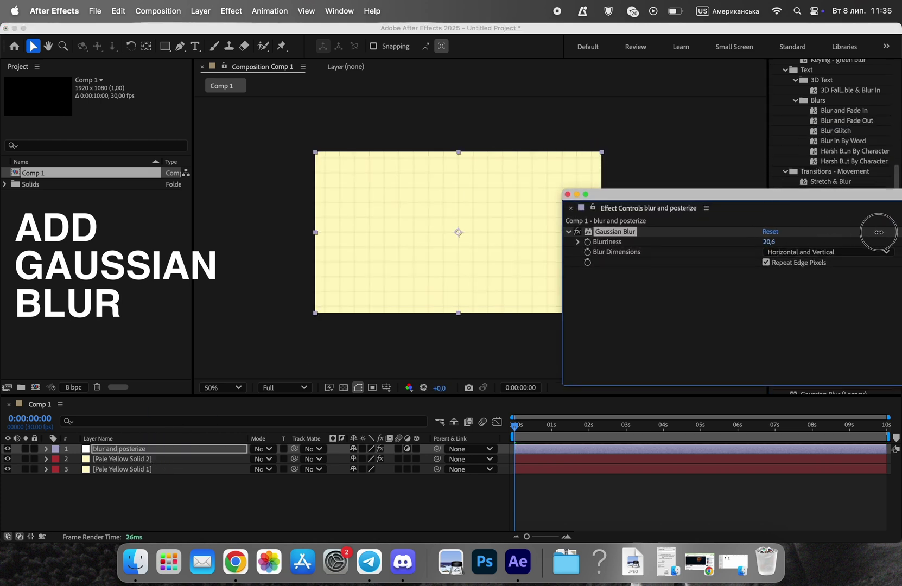
click(567, 193)
- Draw an elliptical mask on the blur and posterize layer and stretch it nearly to all four frame edges
click(166, 46)
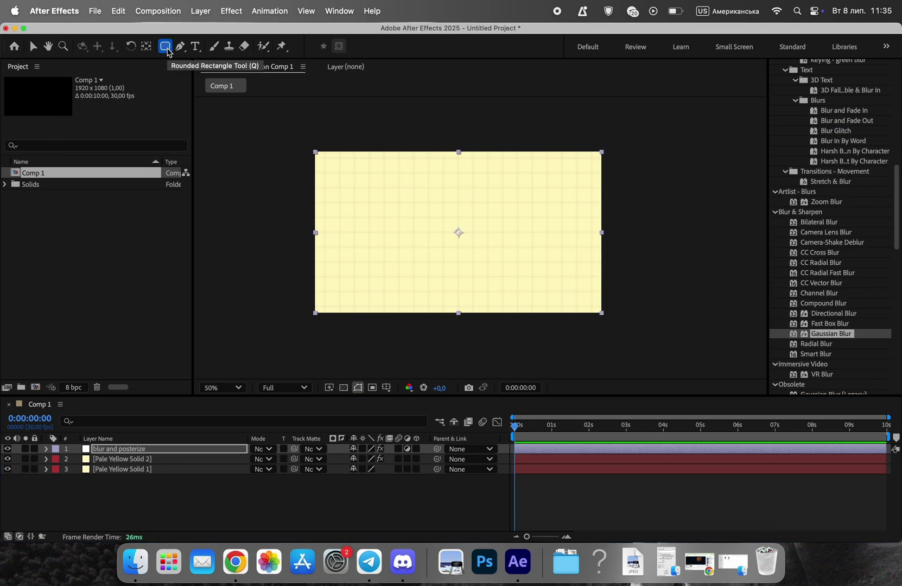
drag(332, 166, 585, 306)
key(v)
drag(458, 166, 458, 164)
click(591, 234)
double_click(585, 233)
drag(585, 233, 597, 234)
drag(331, 234, 317, 234)
drag(459, 163, 458, 153)
drag(457, 303, 458, 316)
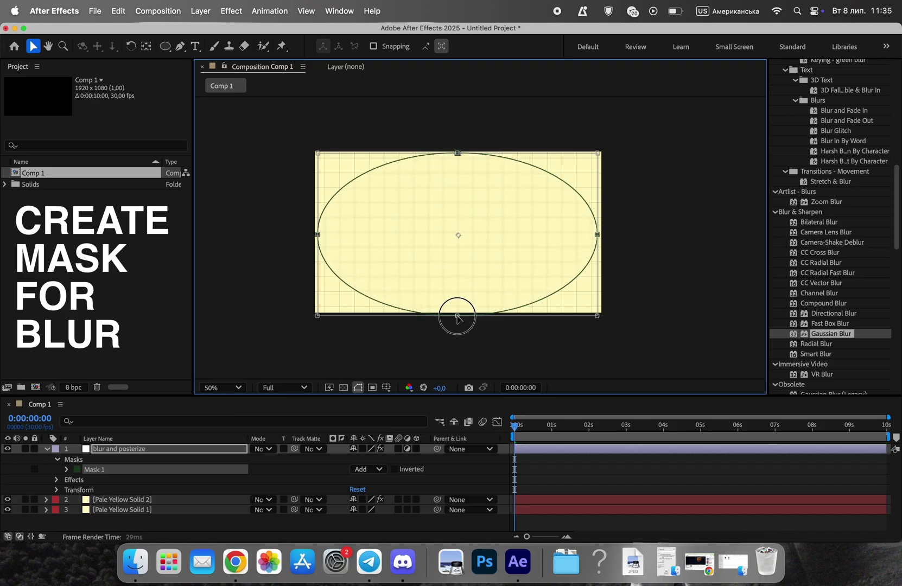
- Set the elliptical mask to Subtract and increase its feather so the blur fades in towards the frame edges
click(68, 469)
click(374, 468)
click(385, 479)
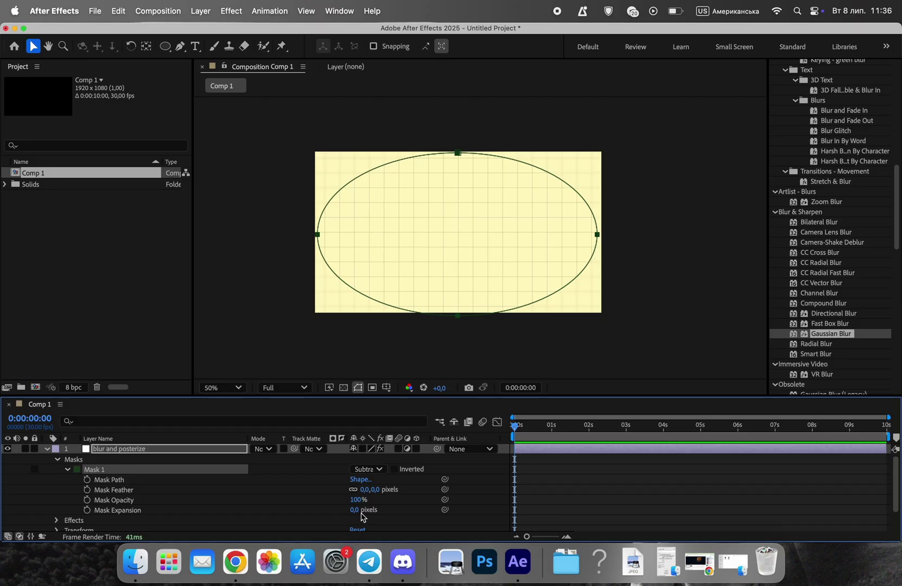
drag(370, 489, 455, 478)
drag(516, 469, 517, 471)
click(48, 447)
click(266, 148)
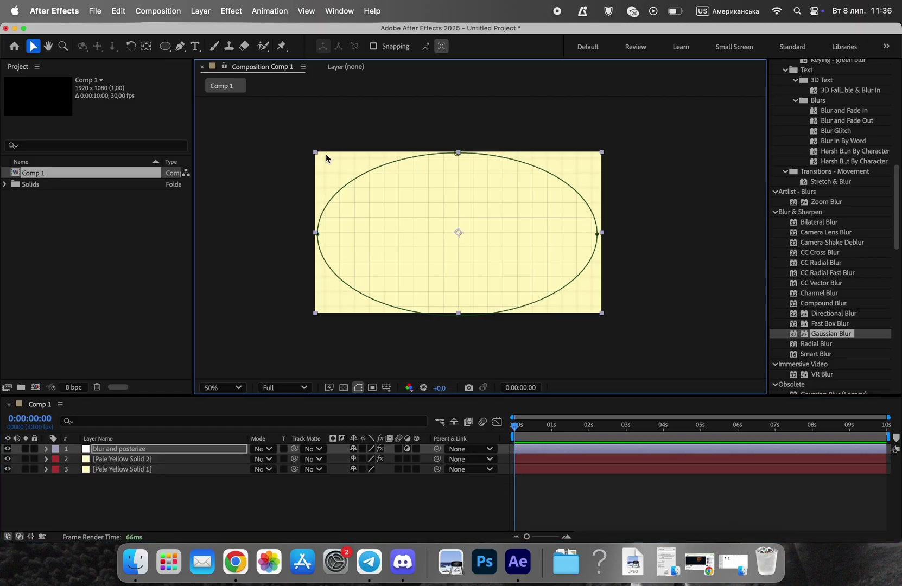
click(346, 114)
- Search the effects for Noise and add a second adjustment layer named "Noise" at the top of the layer stack
scroll(295, 161, up, 3)
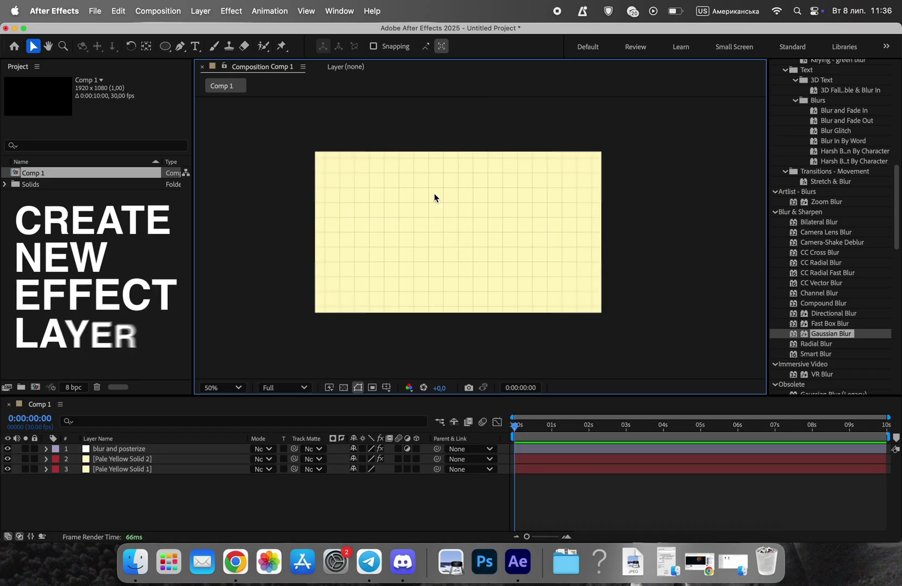
click(171, 449)
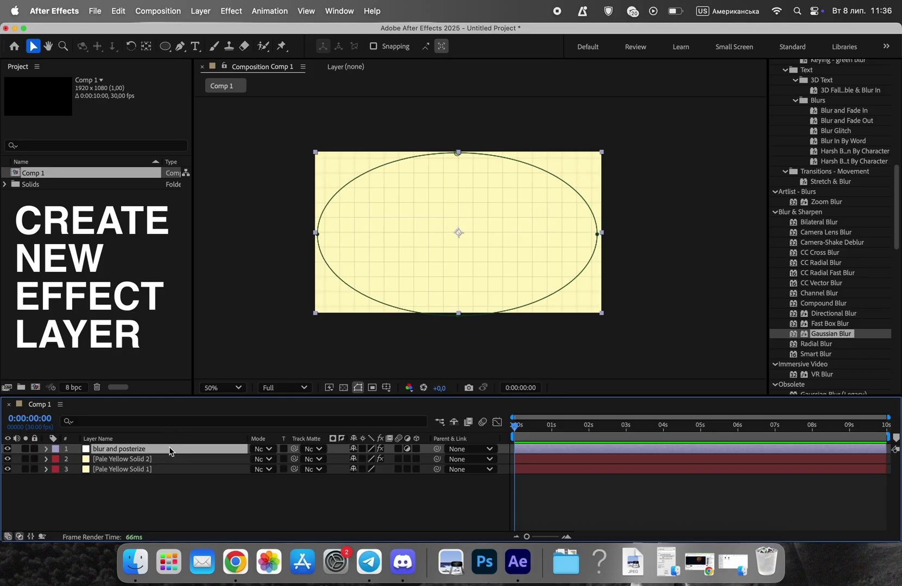
scroll(837, 354, up, 10)
scroll(838, 354, down, 3)
right_click(259, 496)
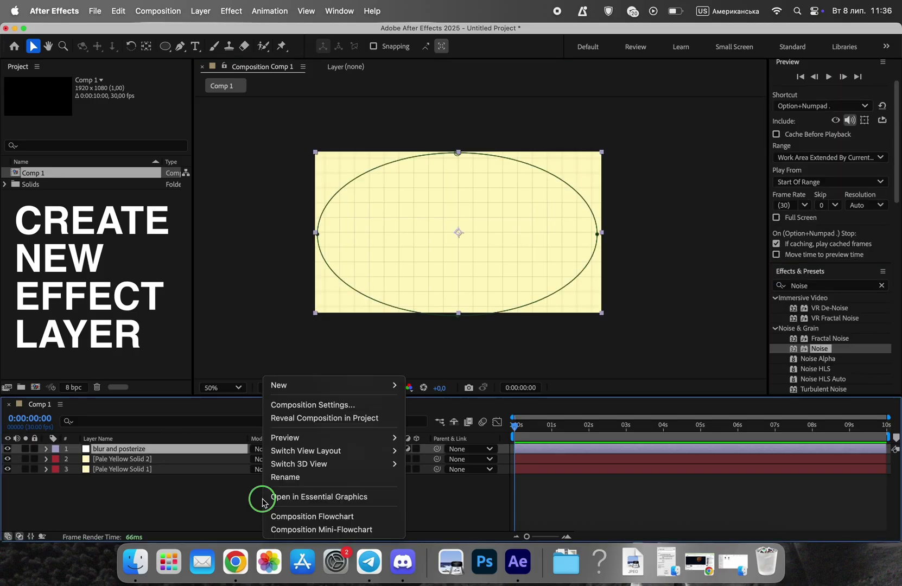
mouse_move(274, 384)
click(450, 485)
right_click(172, 451)
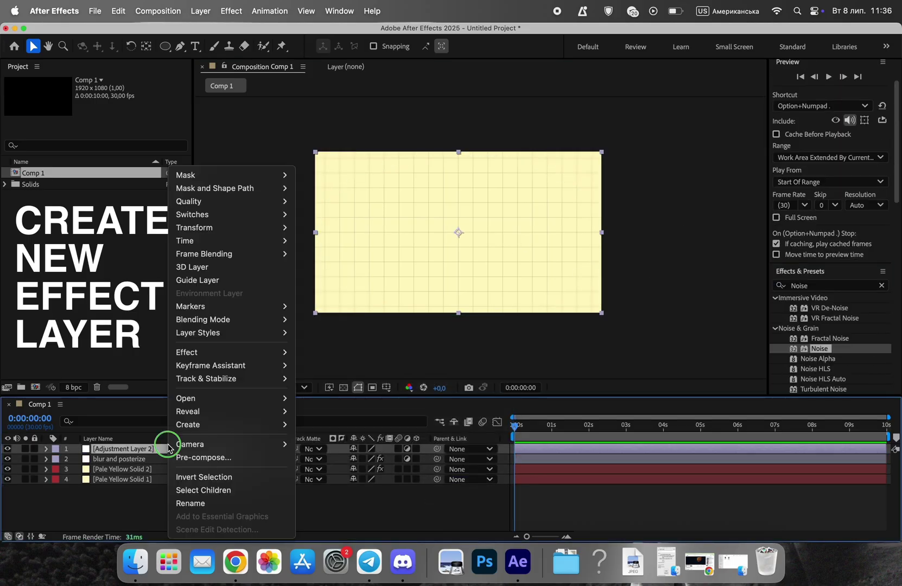
click(201, 504)
text(Noise)
click(202, 522)
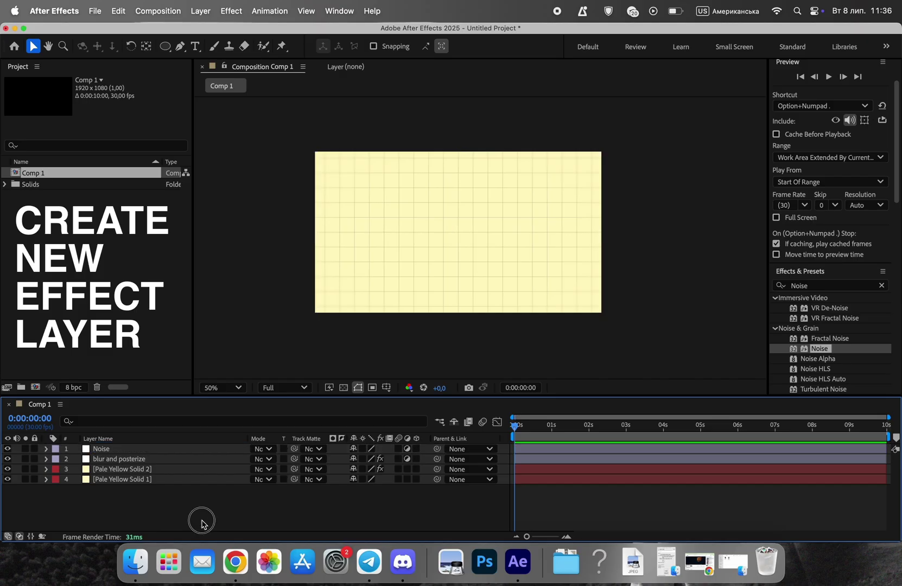
- Rename the blur and posterize adjustment layer as "blur"
click(135, 461)
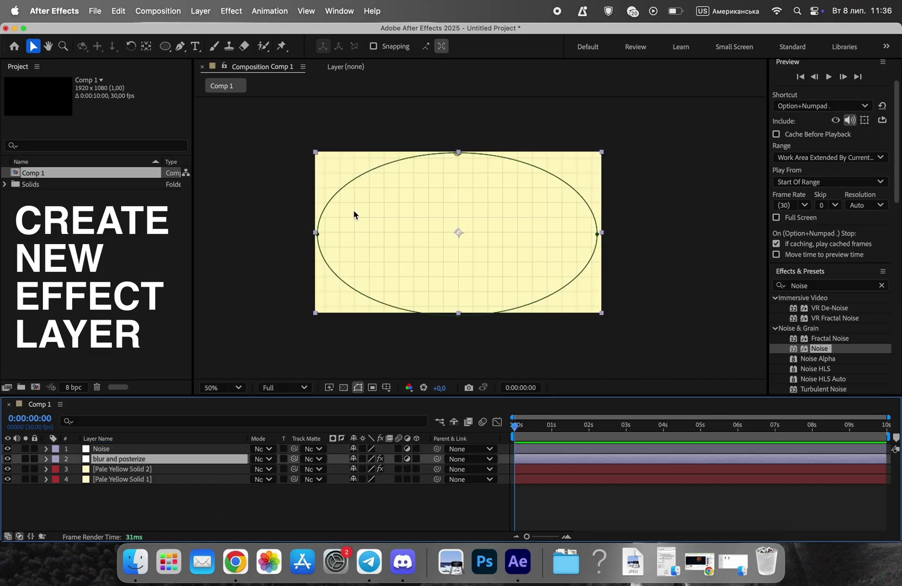
right_click(147, 459)
click(163, 504)
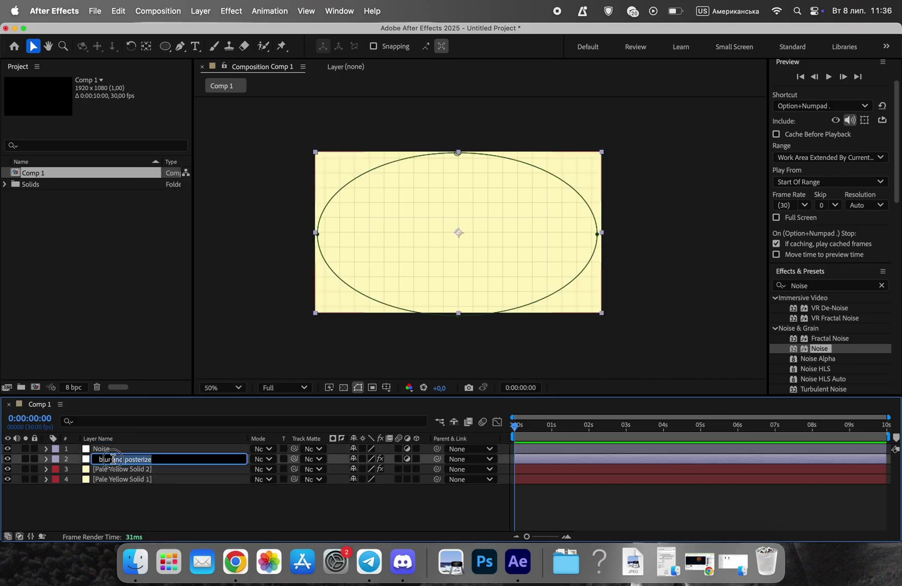
key(BackSpace)
click(147, 511)
- Apply the Noise effect to the Noise adjustment layer with the amount of noise at 16%
click(142, 449)
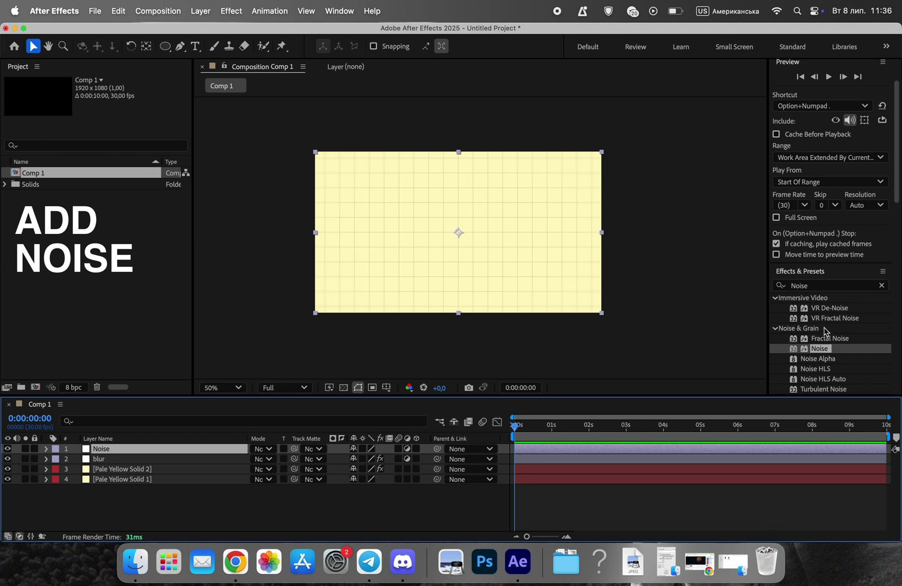
drag(823, 352, 227, 450)
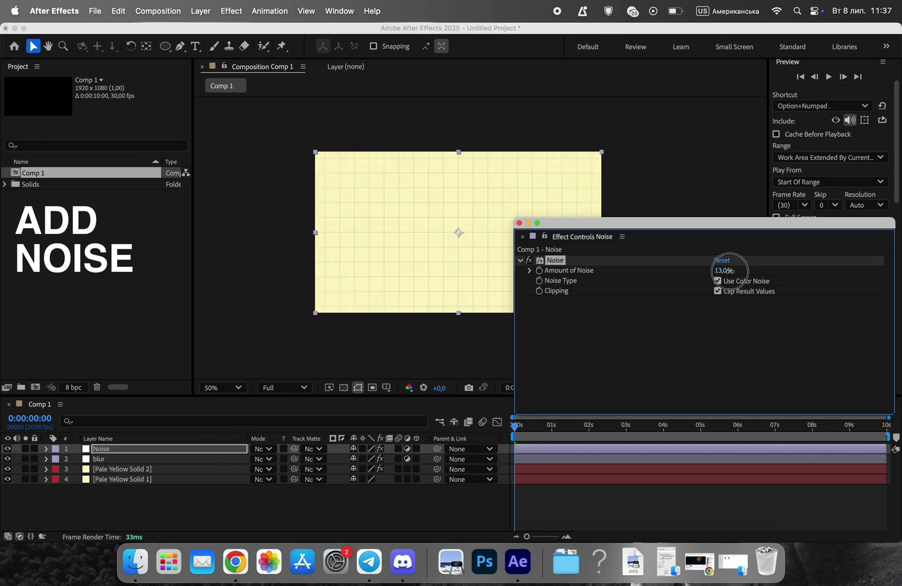
click(520, 223)
- Examine the noise grain on the grid paper up close across the frame
scroll(407, 194, up, 3)
scroll(407, 194, down, 2)
key(space)
drag(306, 148, 294, 114)
scroll(312, 153, down, 2)
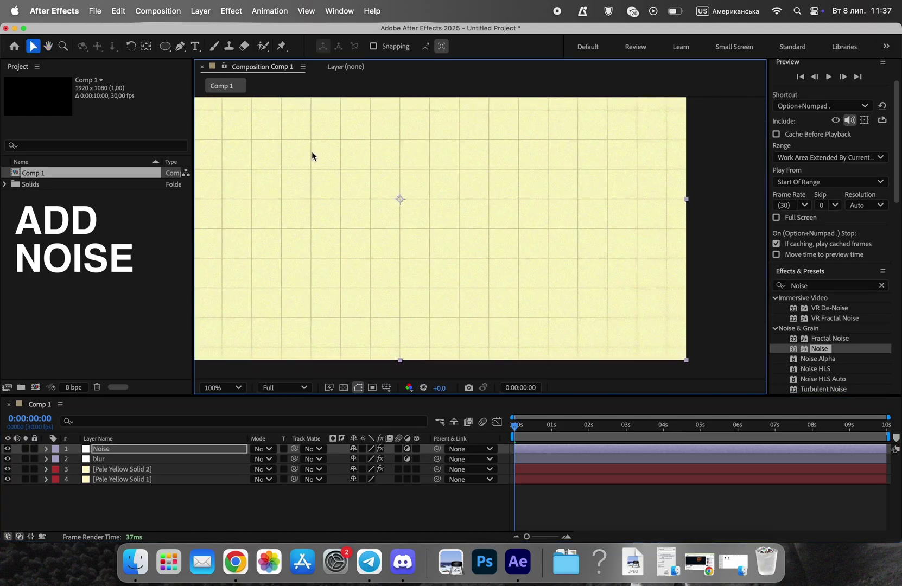
scroll(312, 151, down, 1)
drag(361, 222, 437, 286)
scroll(408, 223, up, 1)
- Rename the Noise adjustment layer as "Noise and posterize"
right_click(127, 454)
click(159, 502)
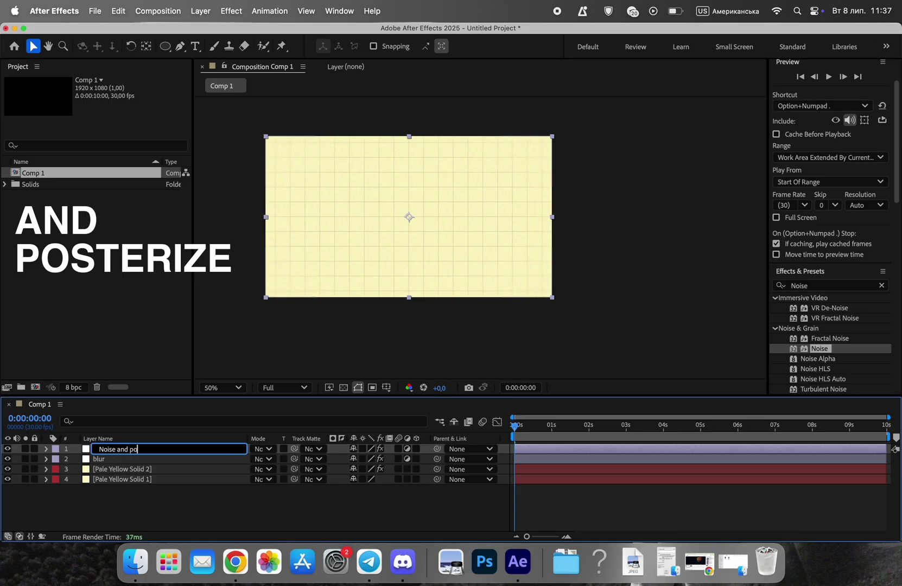
click(172, 499)
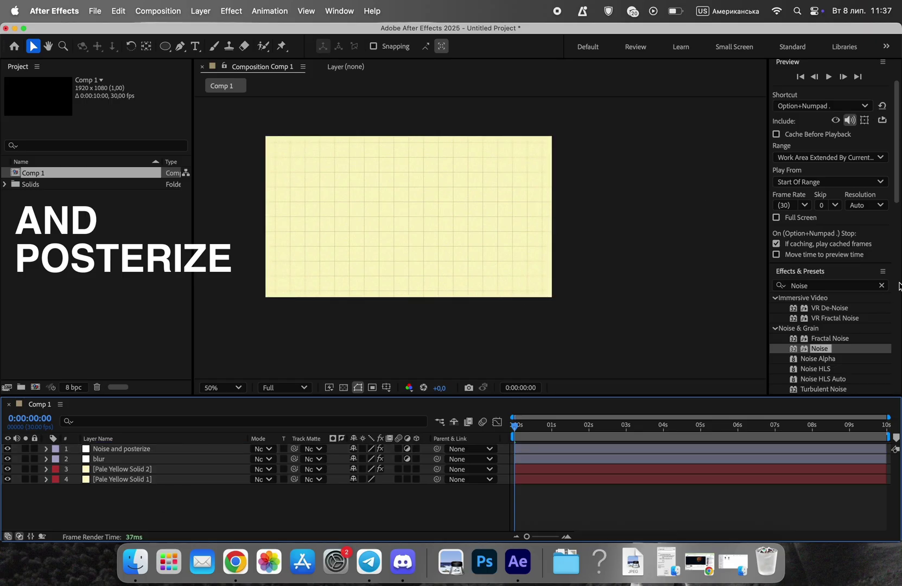
- Find Posterize Time, apply it to the Noise and posterize layer and lower its frame rate to about 9.6
click(881, 285)
text(Poster)
click(836, 328)
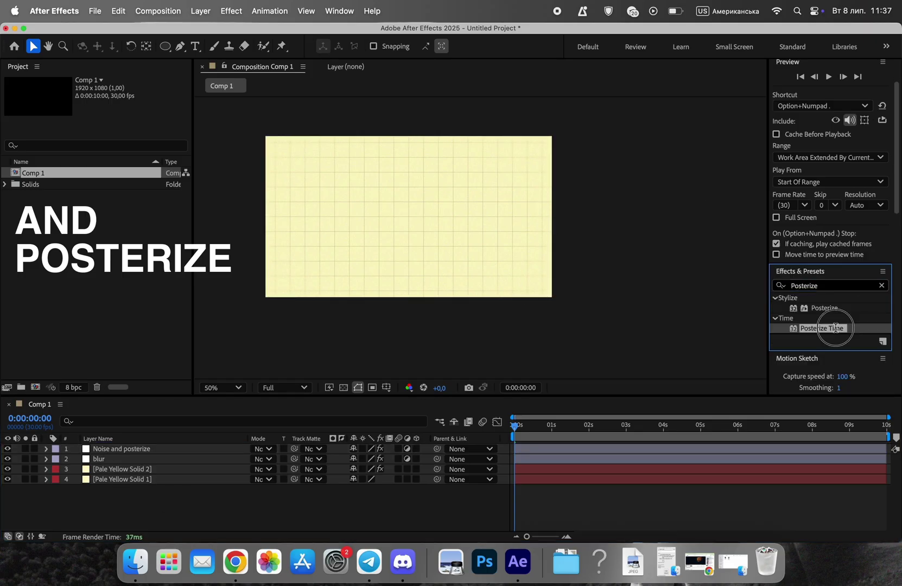
drag(341, 448, 236, 454)
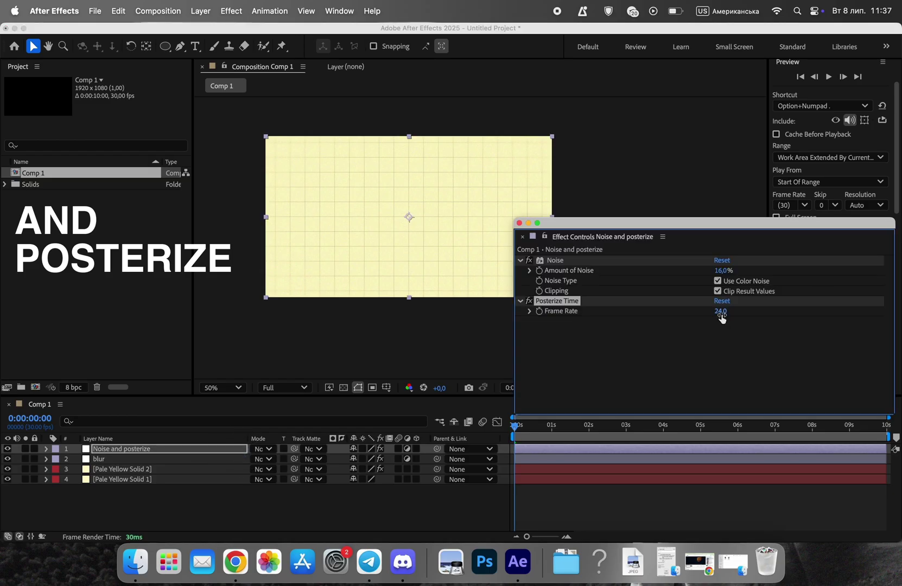
drag(666, 317, 633, 321)
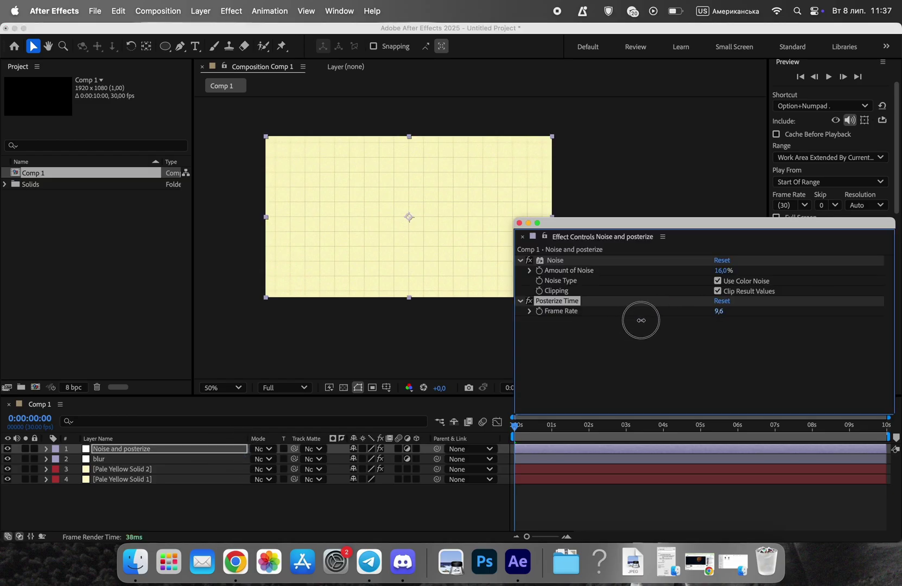
click(519, 223)
click(563, 355)
mouse_move(515, 427)
mouse_down()
mouse_move(611, 434)
mouse_move(511, 431)
mouse_up()
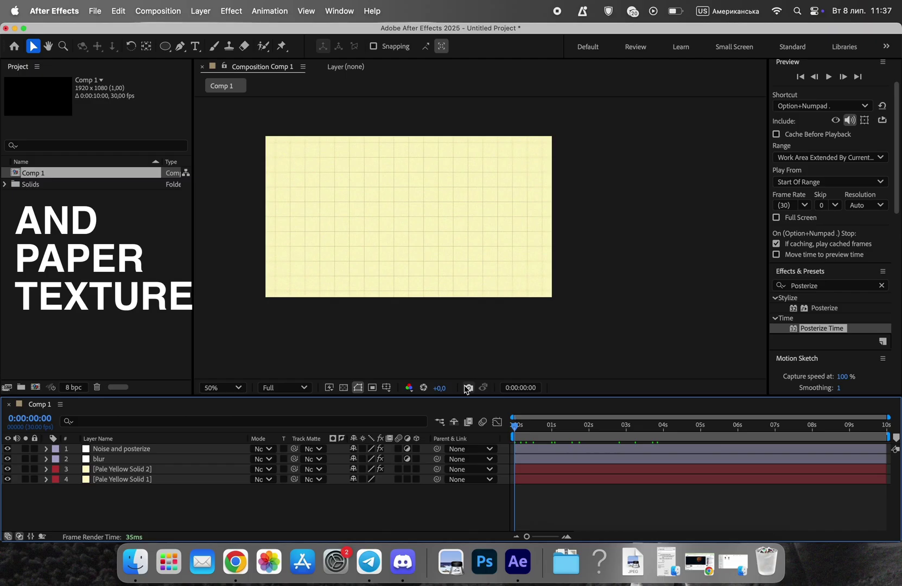
- Bring paper texture.jpeg from Finder into the composition as the uppermost layer
right_click(410, 329)
click(365, 319)
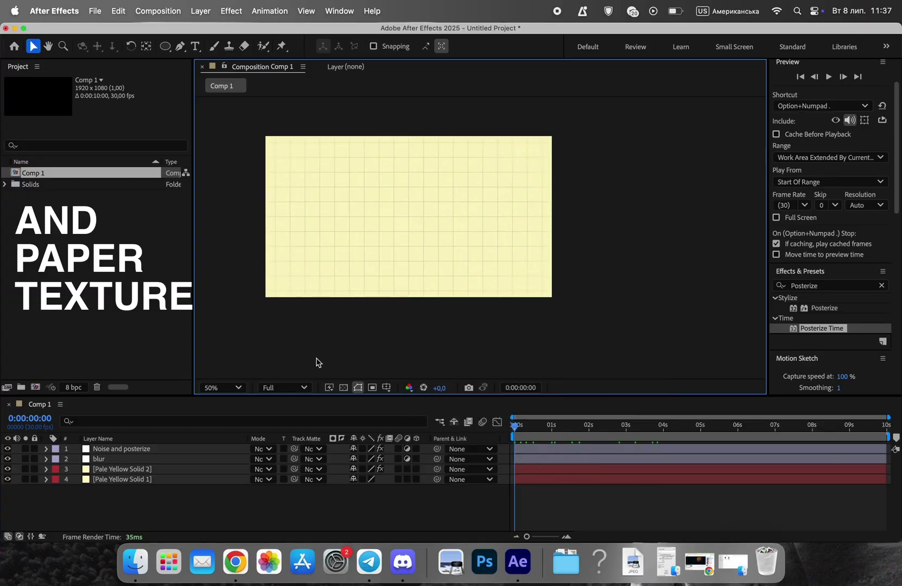
click(140, 565)
drag(387, 238, 578, 221)
drag(539, 265, 519, 165)
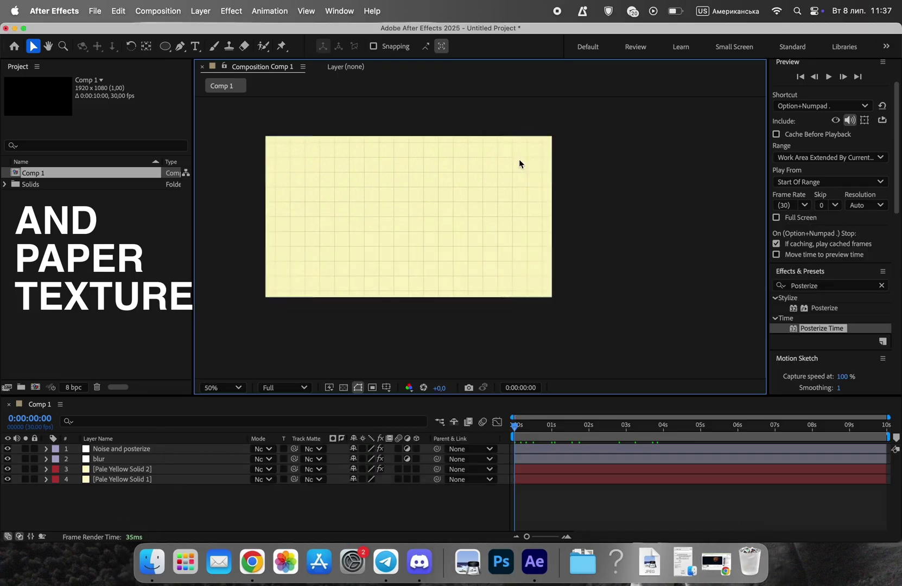
- Rotate the paper texture to -90° and scale it to about 154.4% so it covers the whole frame
click(131, 47)
drag(489, 129, 354, 173)
click(33, 47)
drag(313, 145, 261, 143)
- Set the paper texture layer's blending mode to Multiply and lower its opacity to 38%
click(253, 449)
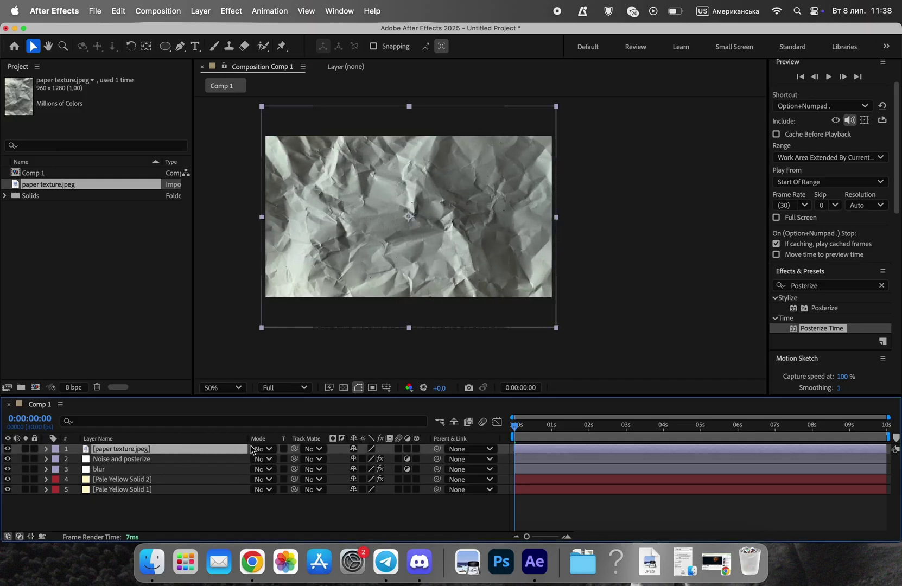
click(261, 449)
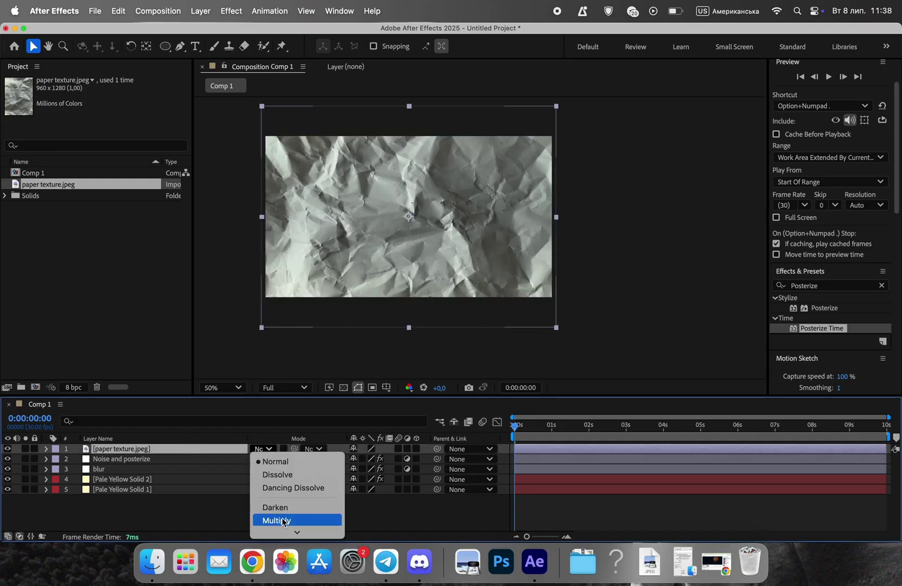
click(282, 517)
click(46, 449)
click(53, 451)
click(45, 452)
click(57, 459)
drag(355, 510, 312, 513)
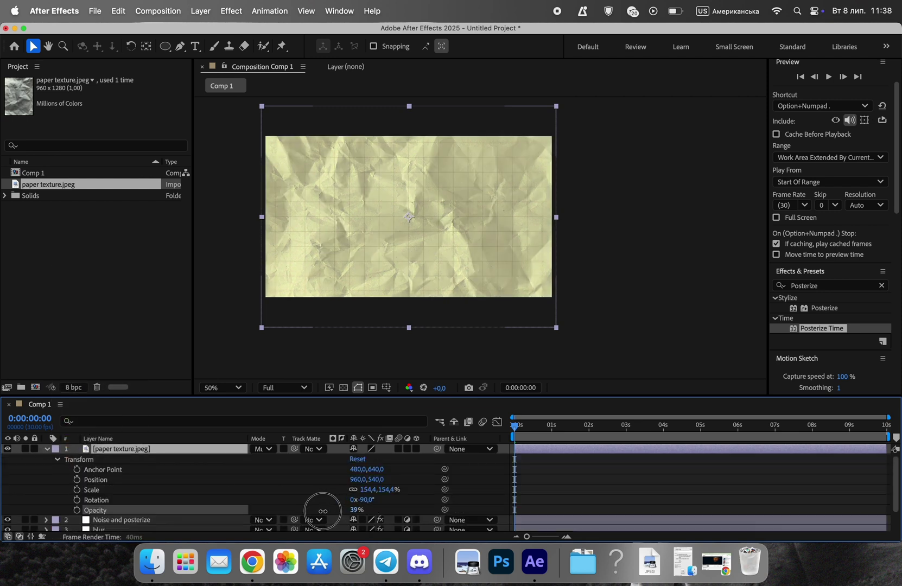
- Trim the paper texture layer to about one second, duplicate it and start the copy where the first clip ends
drag(887, 449, 577, 450)
key(super+d)
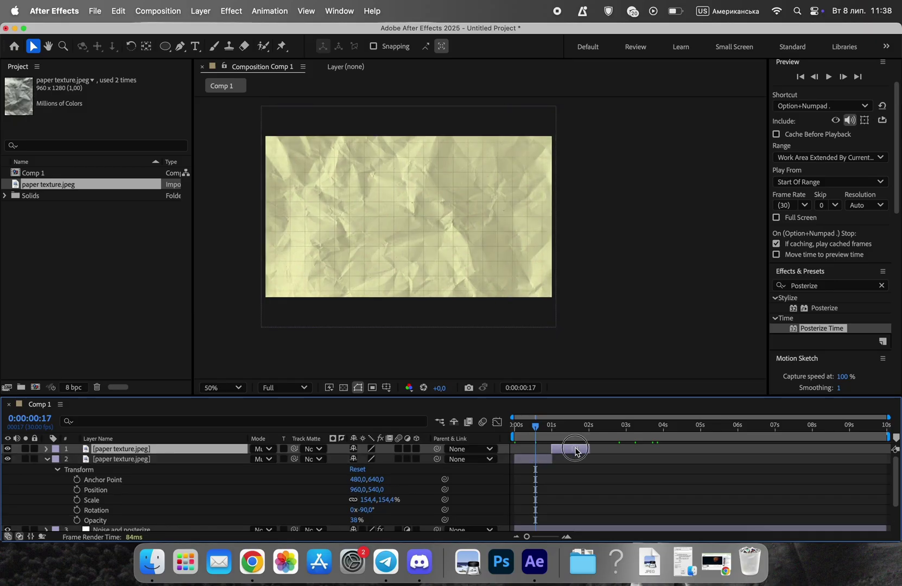
click(559, 535)
- Rotate the second paper texture clip by about 180° around its centre
click(649, 425)
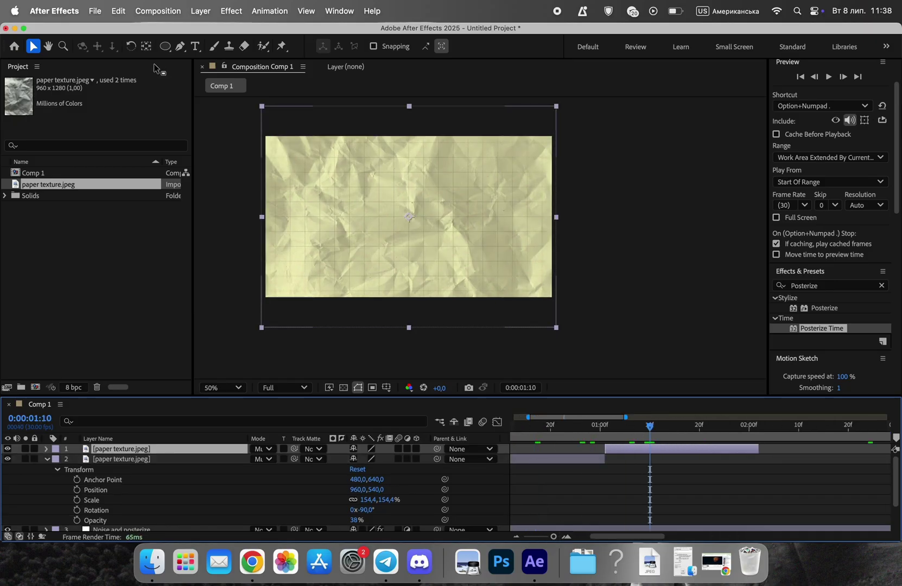
key(w)
drag(561, 114, 262, 329)
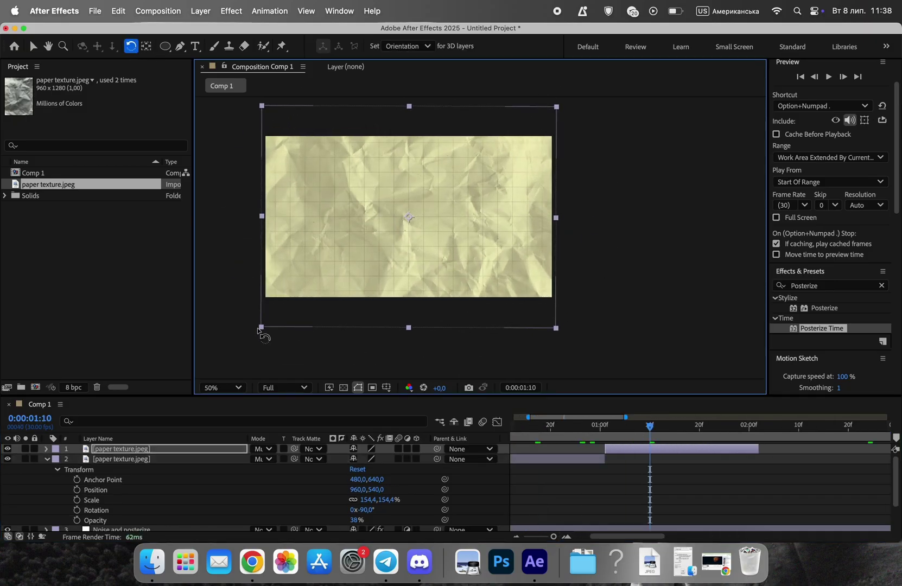
key(v)
- Duplicate the first paper texture clip, raise the copy above the others and place it right after the second clip
click(600, 460)
key(super+d)
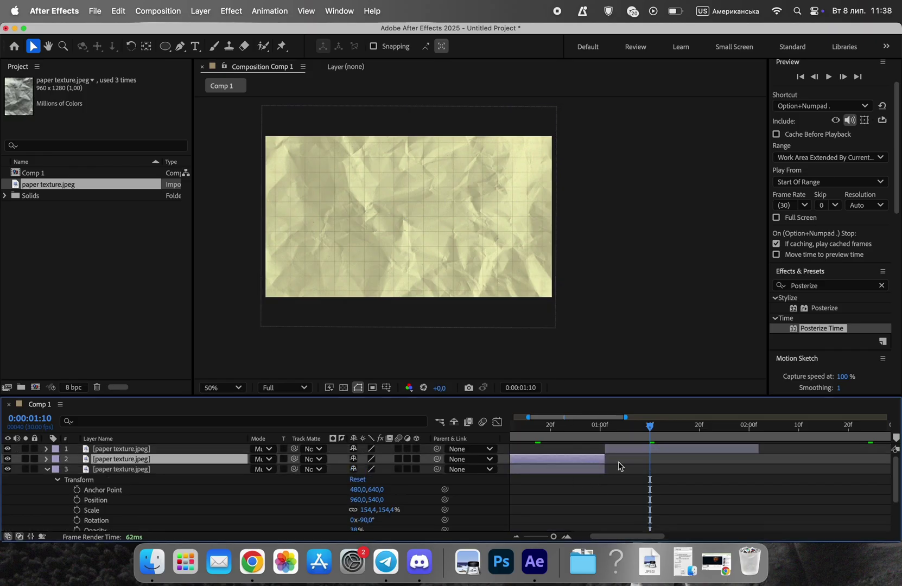
drag(170, 459, 170, 447)
double_click(542, 449)
double_click(56, 174)
drag(568, 447, 861, 460)
- Flip the third paper texture clip so its creases are mirrored vertically in the frame
drag(660, 432, 789, 440)
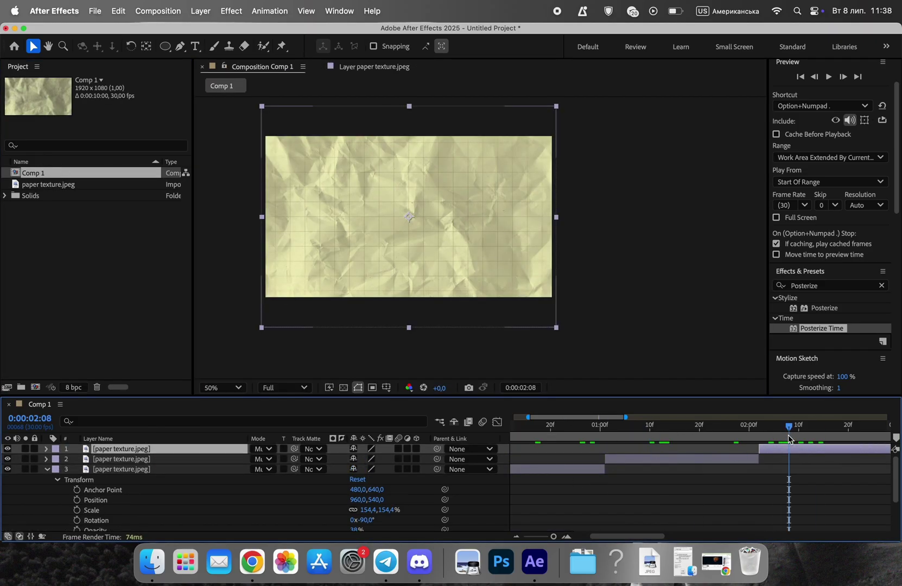
right_click(157, 450)
mouse_move(217, 228)
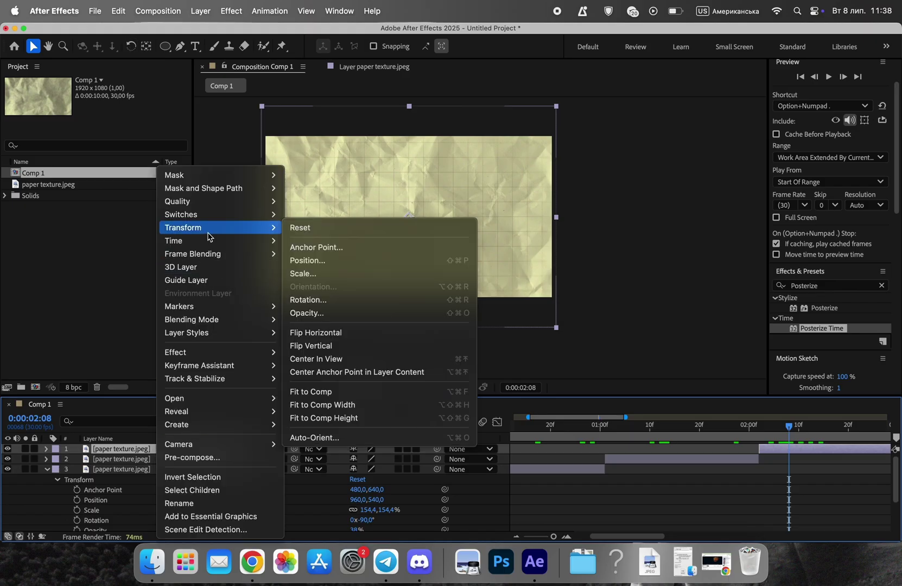
click(318, 313)
key(space)
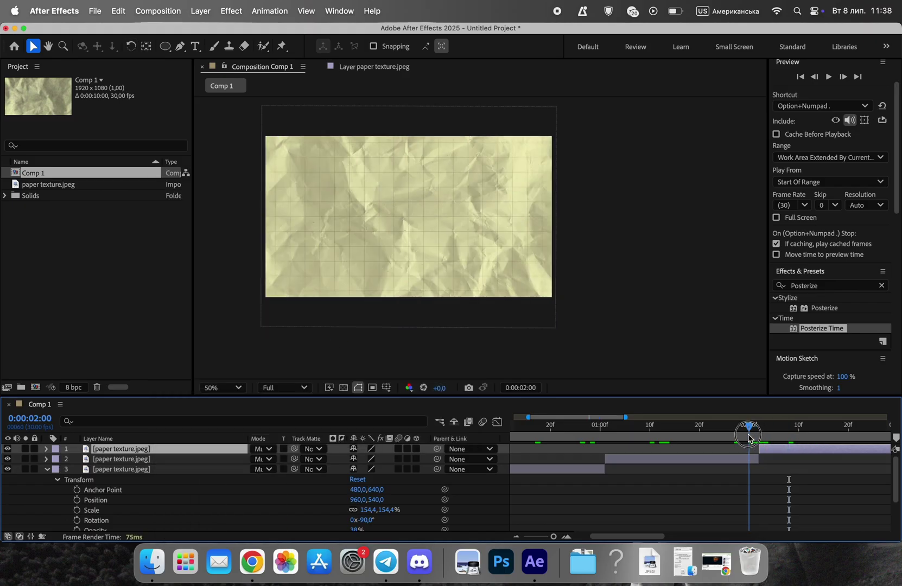
key(XF86AudioLowerVolume)
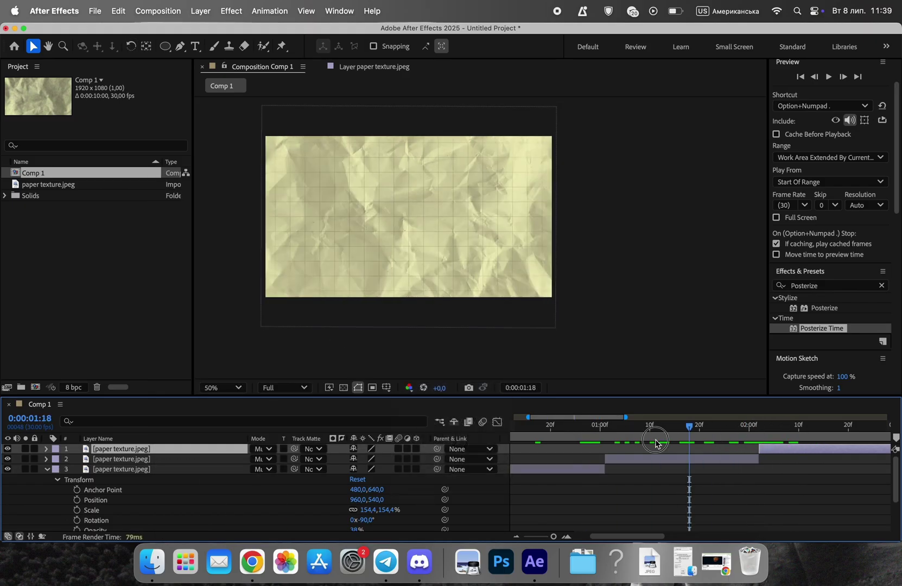
- Duplicate the three paper texture clips, stack the copies above the originals and place them directly after the third clip
click(807, 449)
click(48, 470)
drag(552, 536, 517, 536)
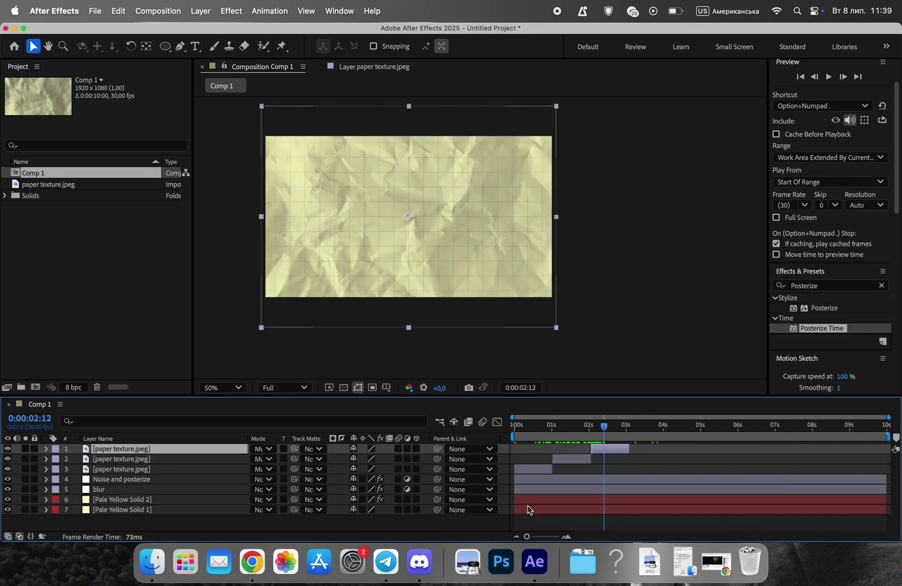
shift+click(538, 470)
key(super+d)
drag(570, 469, 657, 469)
drag(148, 471, 150, 447)
drag(624, 475, 646, 473)
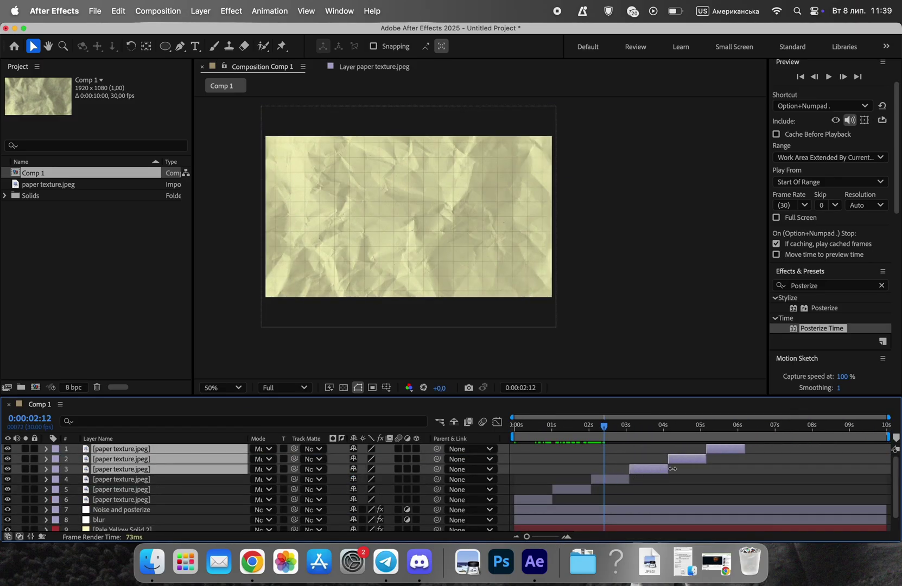
- Duplicate all six paper texture clips and place the copies after them to fill the timeline to its end
shift+click(527, 501)
key(super+d)
drag(534, 501, 765, 514)
drag(605, 432, 771, 445)
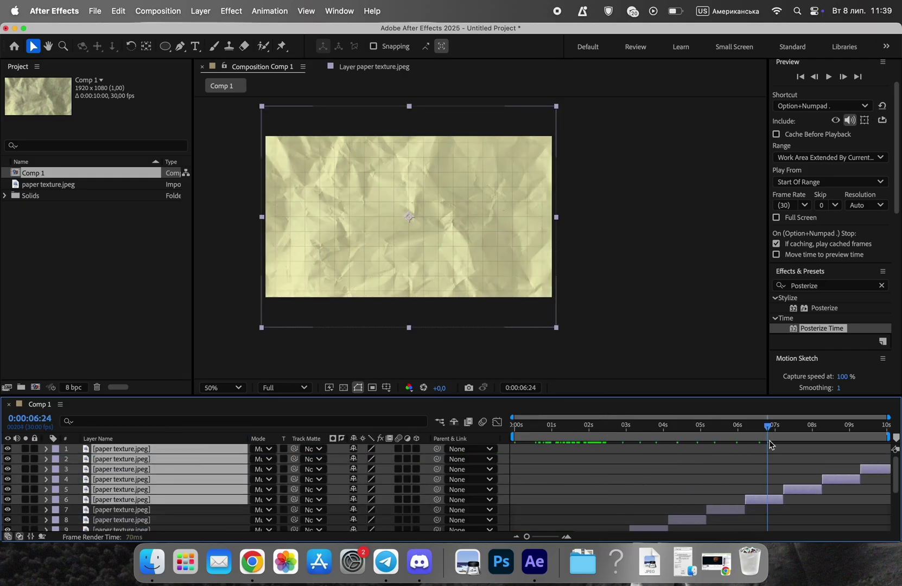
key(space)
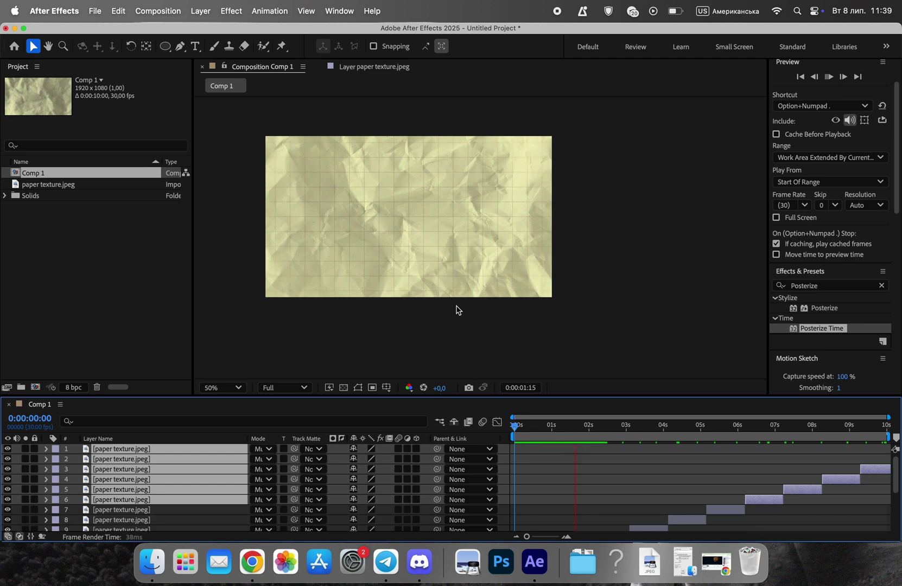
key(space)
- Select all the paper texture layers and pre-compose them as "Paper"
scroll(181, 505, down, 5)
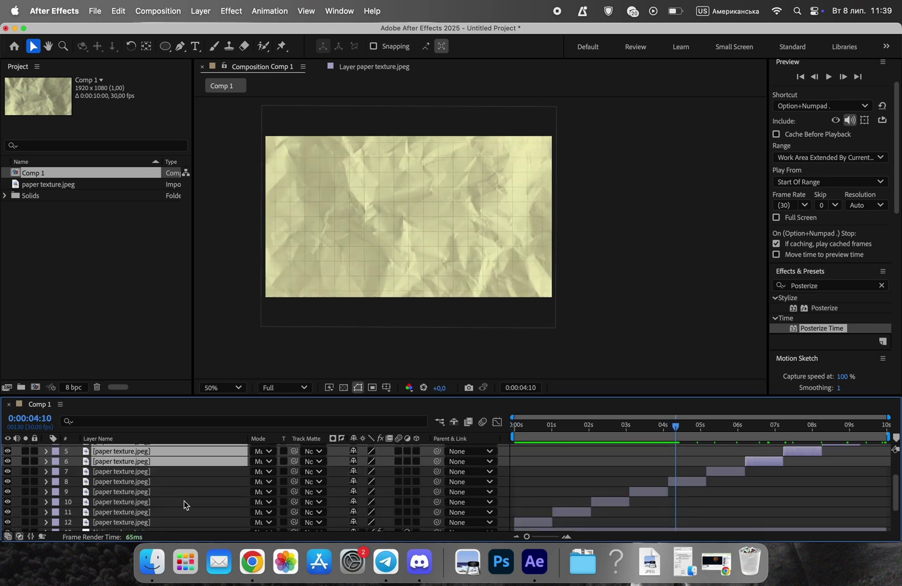
click(146, 507)
scroll(146, 507, up, 5)
shift+click(147, 451)
right_click(147, 451)
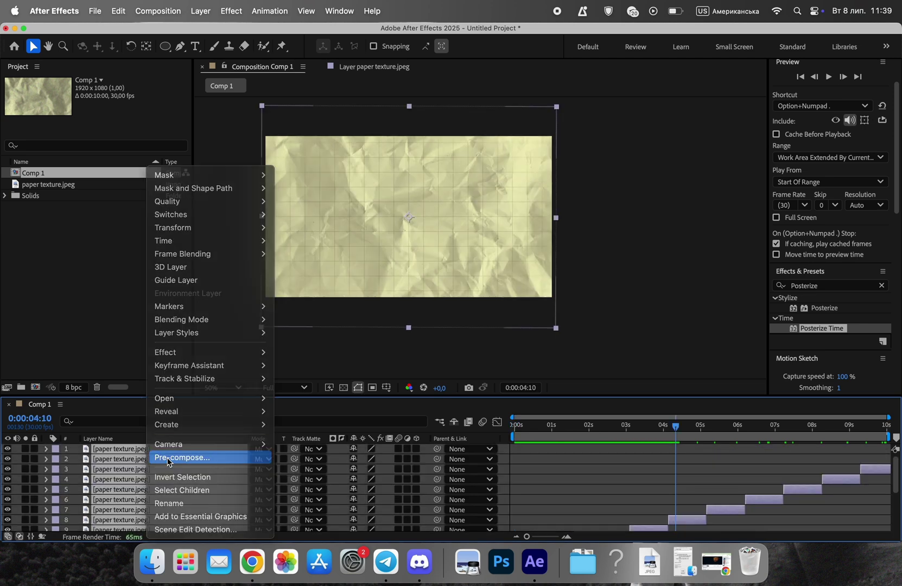
click(224, 457)
click(551, 377)
- Move the Noise and posterize layer above the Paper pre-comp and preview the grain on the changing texture
drag(514, 426, 846, 434)
drag(686, 438, 573, 440)
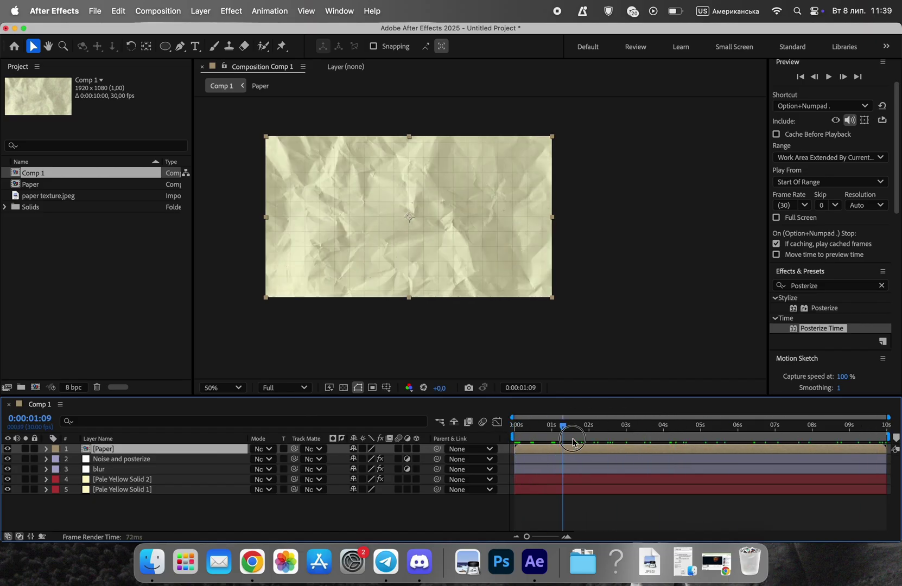
drag(783, 442, 540, 441)
drag(120, 461, 123, 444)
drag(518, 428, 658, 432)
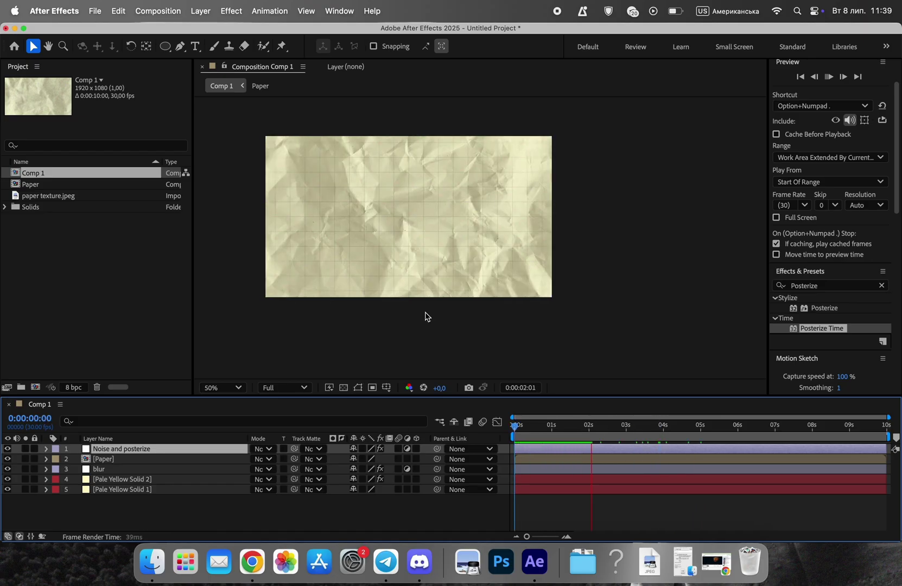
scroll(433, 213, up, 4)
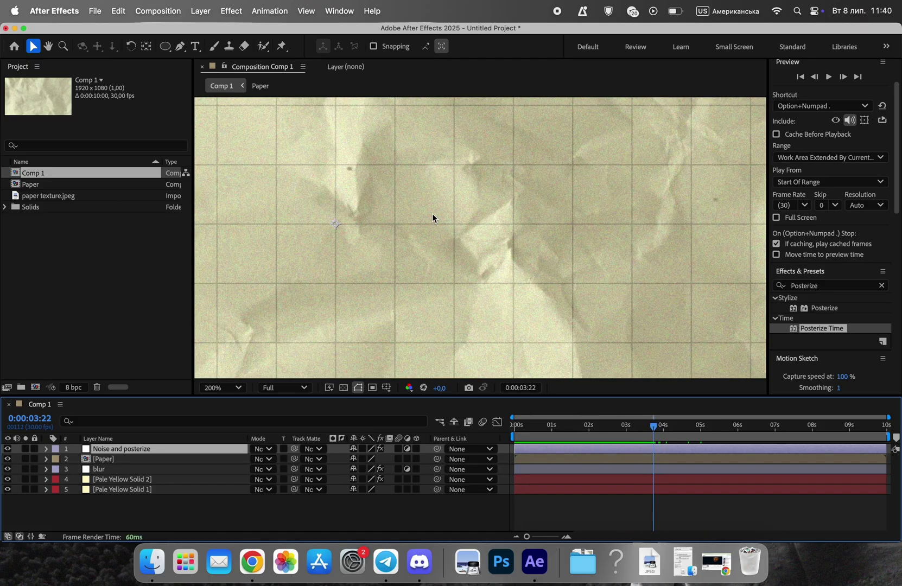
scroll(432, 218, down, 4)
- Bring face.png from Finder into the composition and position it in the right part of the frame
click(152, 562)
drag(514, 200, 514, 288)
drag(477, 328, 437, 152)
drag(533, 206, 519, 199)
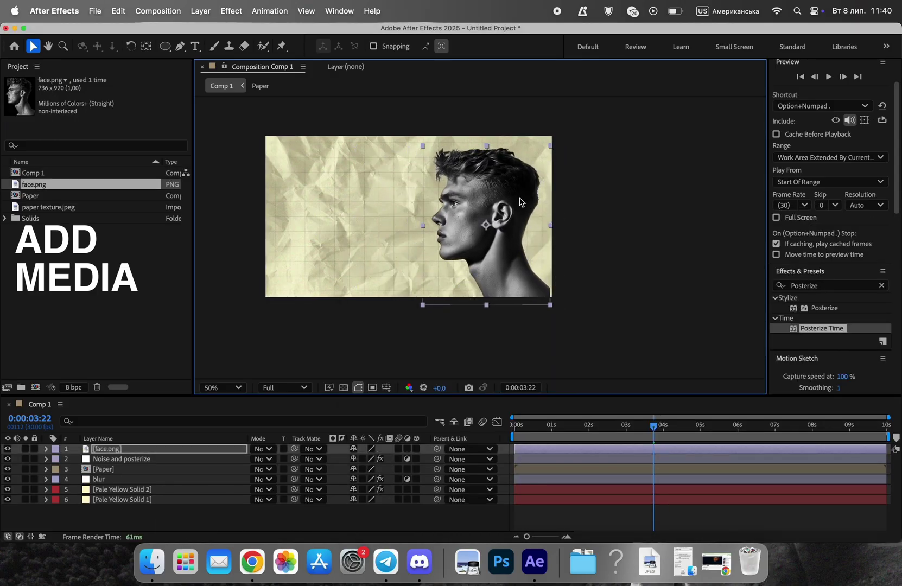
- Pre-compose the face.png layer as "Media", leaving all attributes in Comp 1, and open the new composition
right_click(124, 455)
click(154, 455)
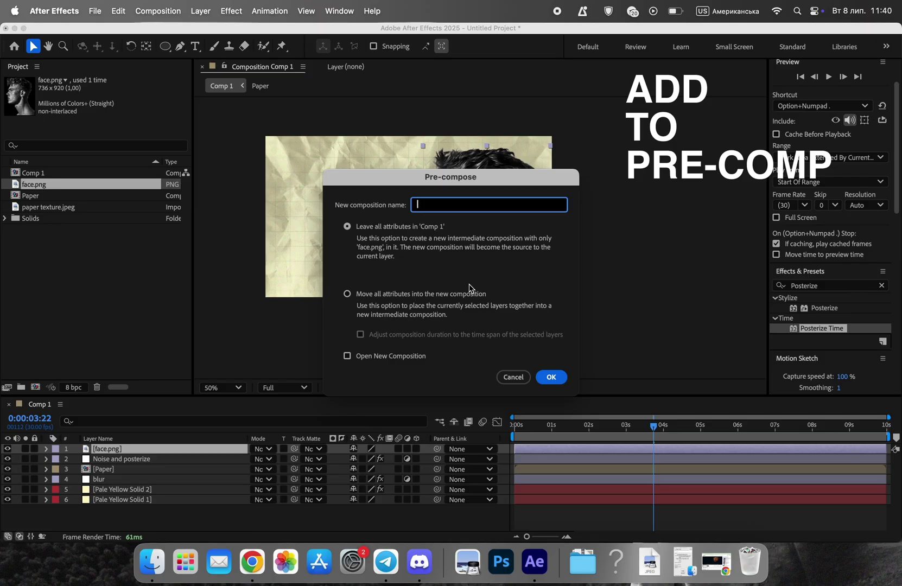
click(551, 377)
double_click(124, 450)
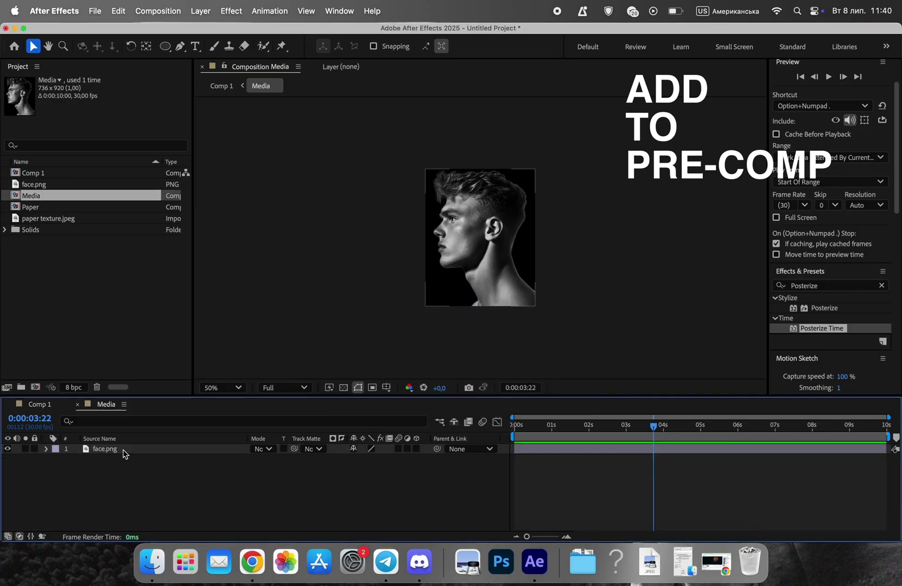
- Return to Comp 1, nudge the face slightly to the right, and place the Media layer directly below Paper
double_click(45, 173)
drag(500, 271, 506, 272)
drag(114, 449, 111, 474)
click(632, 180)
scroll(500, 214, up, 1)
scroll(500, 214, down, 1)
key(space)
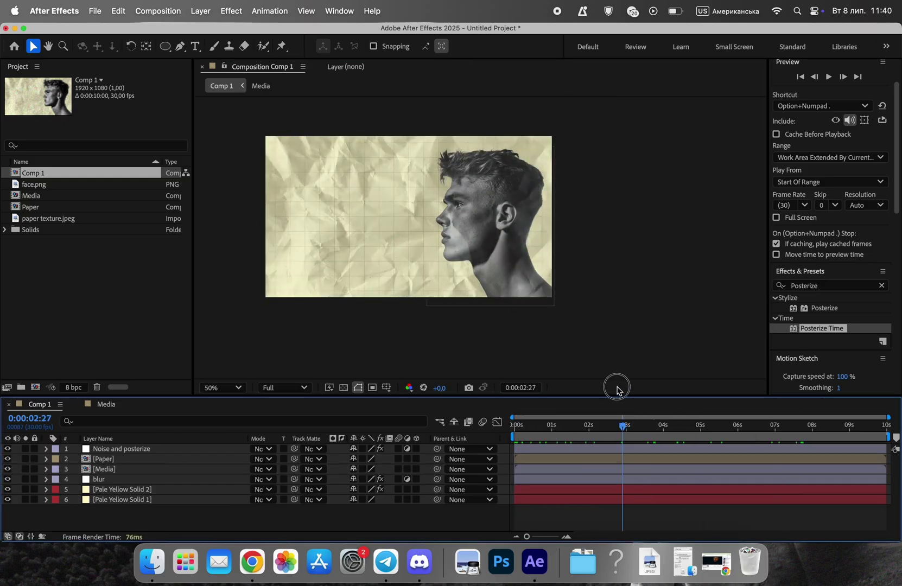
drag(103, 469, 110, 460)
drag(108, 465, 143, 479)
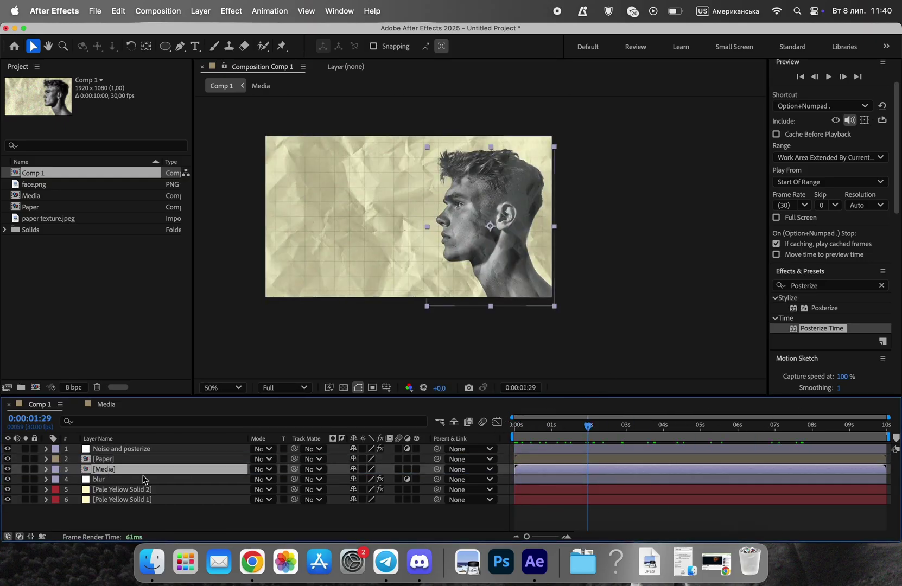
- Add a Stroke layer style to the Media layer and set its color to yellow DFE000
click(200, 11)
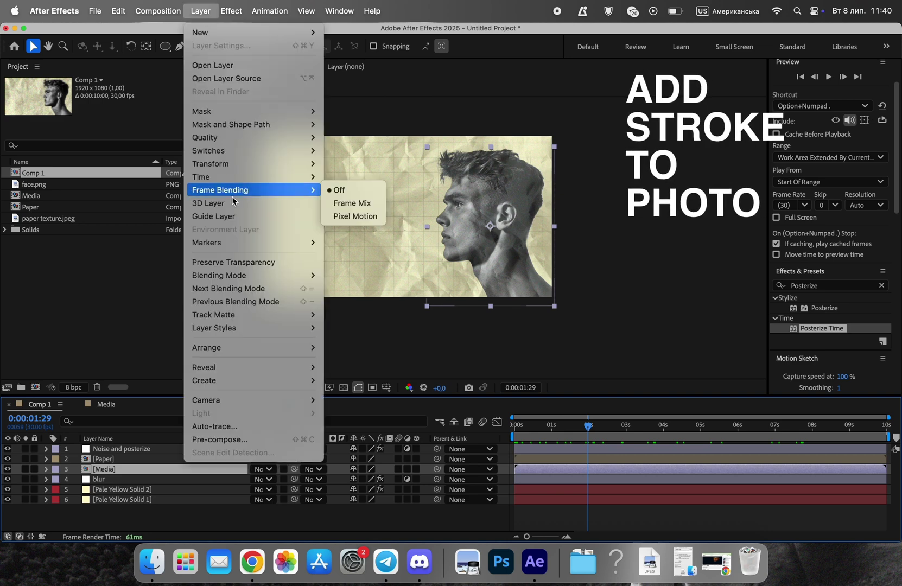
mouse_move(249, 328)
click(340, 479)
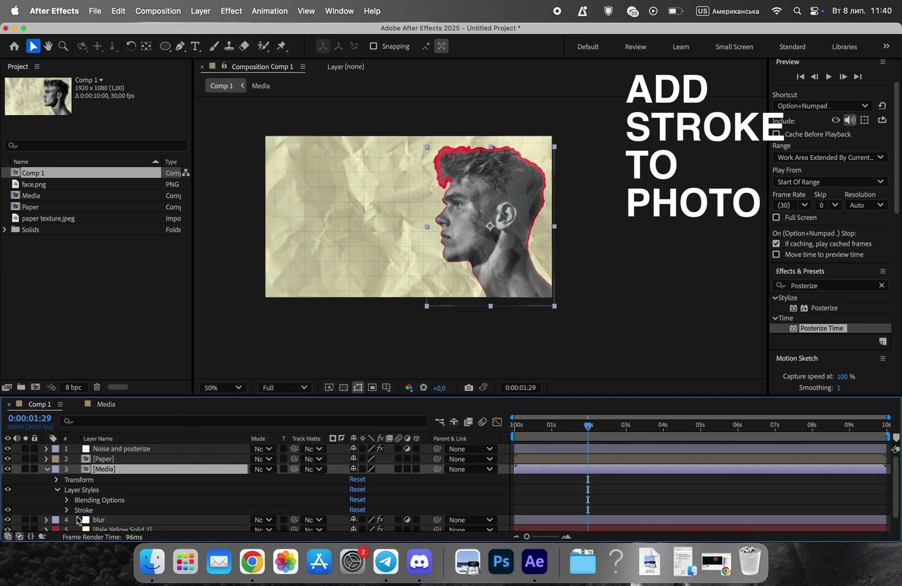
click(66, 510)
click(356, 496)
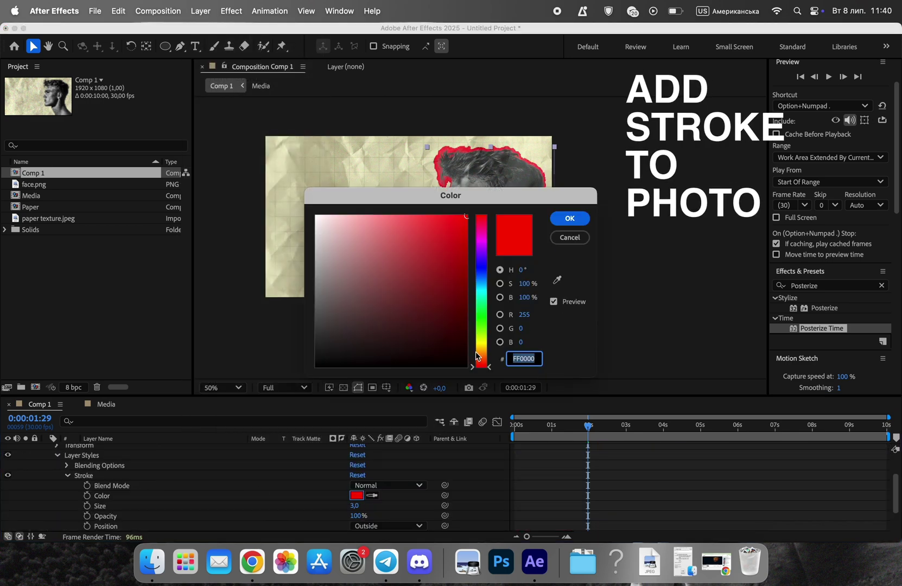
drag(480, 358, 488, 345)
mouse_move(459, 223)
mouse_down()
mouse_move(481, 264)
mouse_move(468, 234)
mouse_up()
click(570, 218)
- Try the Inside and Center positions for the face's stroke and reduce its size to about 1.3
click(366, 523)
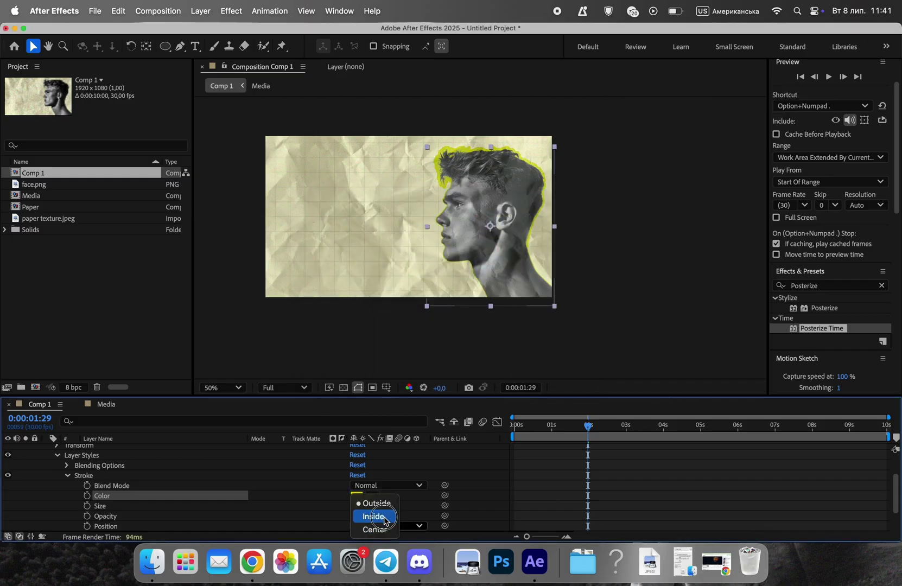
click(374, 516)
click(369, 526)
click(374, 528)
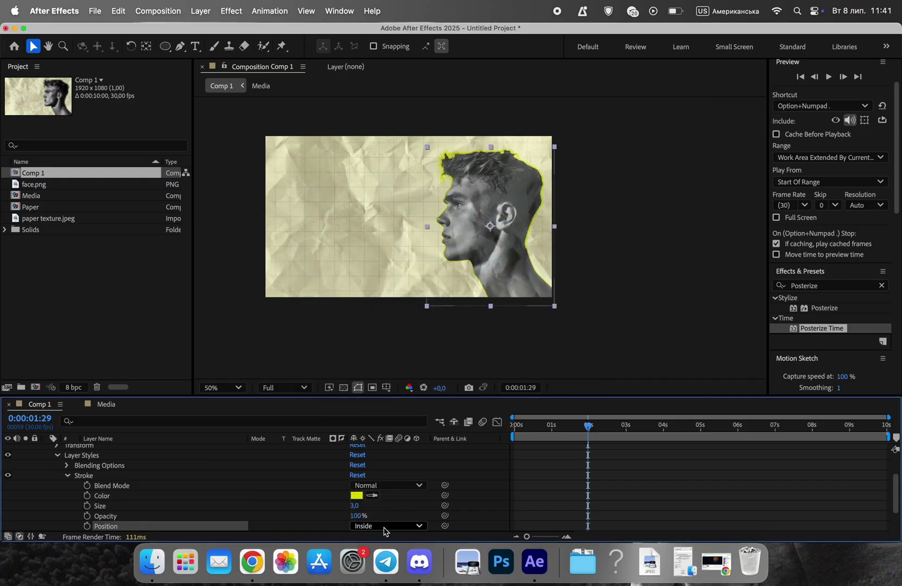
mouse_move(354, 506)
mouse_down()
mouse_move(329, 509)
mouse_move(437, 495)
mouse_move(359, 489)
mouse_move(304, 504)
mouse_up()
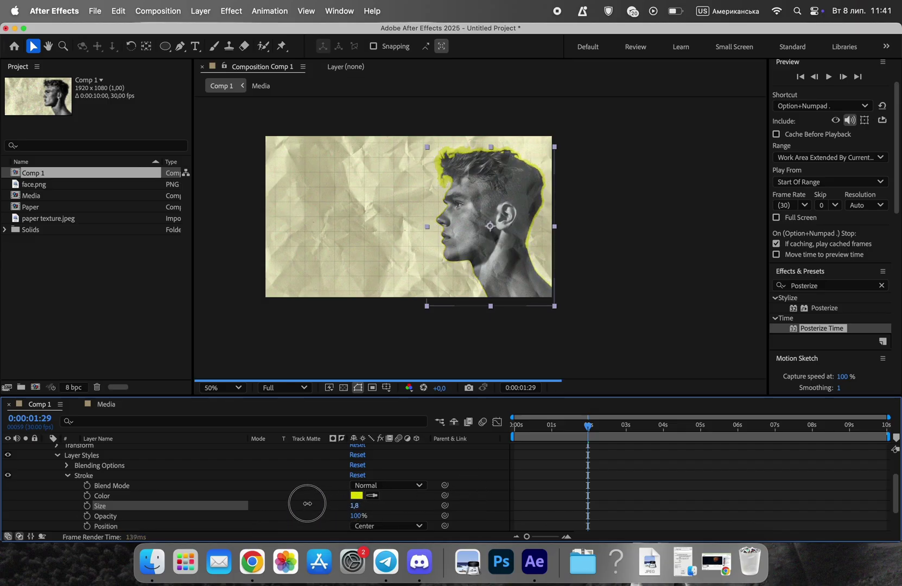
scroll(293, 195, up, 4)
scroll(478, 211, down, 2)
- Set the stroke's position to Outside and increase its size to about 14.6
click(385, 526)
click(387, 516)
click(400, 526)
click(394, 515)
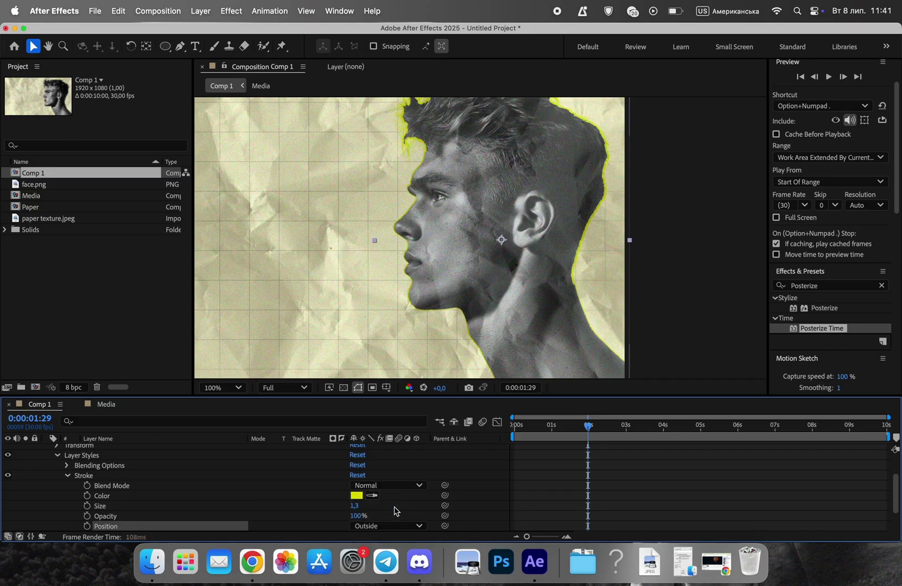
drag(356, 506, 423, 493)
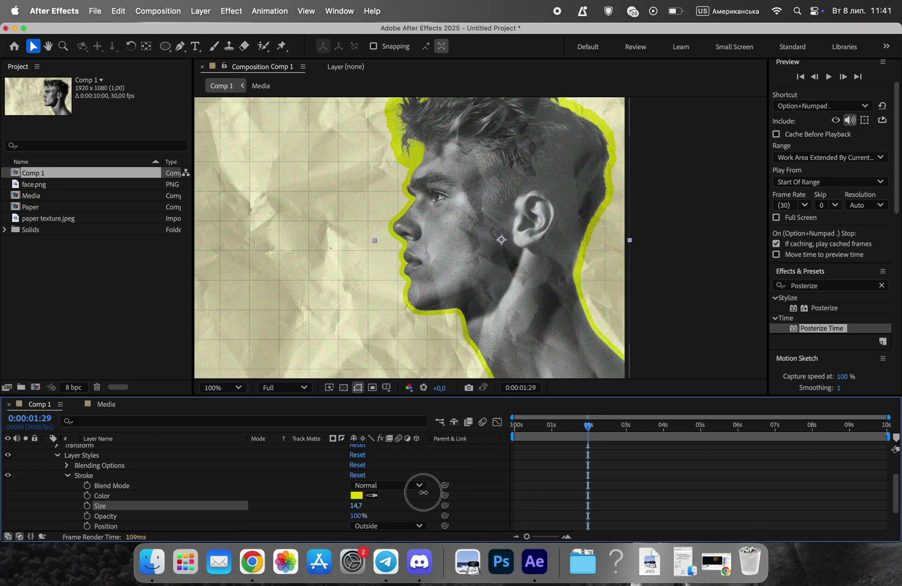
scroll(444, 259, down, 2)
scroll(444, 260, up, 1)
click(606, 220)
- Change the face's stroke color to a brighter, warmer yellow and collapse the Media layer's styles
click(358, 496)
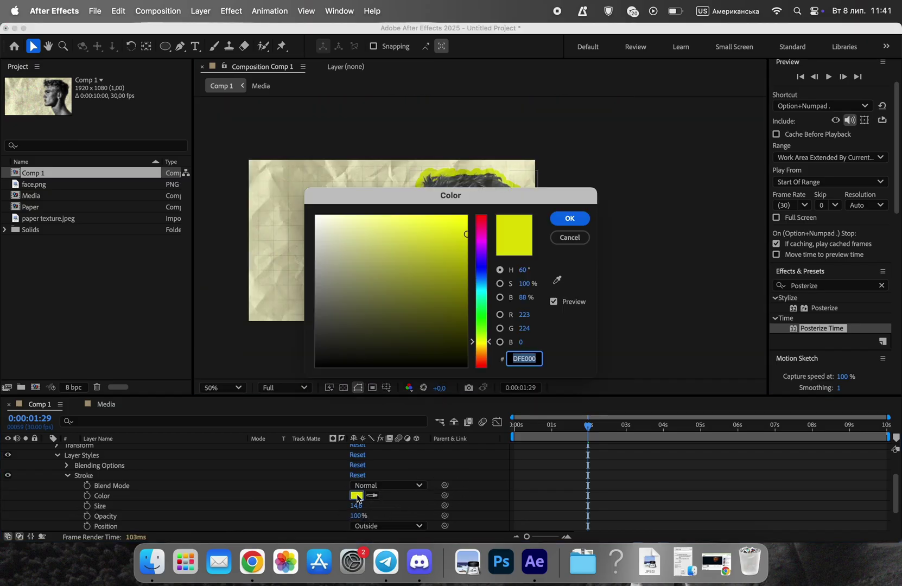
drag(444, 196, 430, 259)
drag(431, 414, 489, 459)
drag(457, 261, 686, 256)
mouse_move(570, 319)
mouse_down()
mouse_move(559, 326)
mouse_move(624, 348)
mouse_move(692, 264)
mouse_move(709, 406)
mouse_up()
mouse_move(679, 280)
mouse_down()
mouse_move(672, 292)
mouse_move(709, 332)
mouse_move(618, 261)
mouse_move(530, 270)
mouse_move(710, 271)
mouse_move(681, 288)
mouse_move(707, 260)
mouse_up()
click(781, 279)
scroll(82, 475, up, 3)
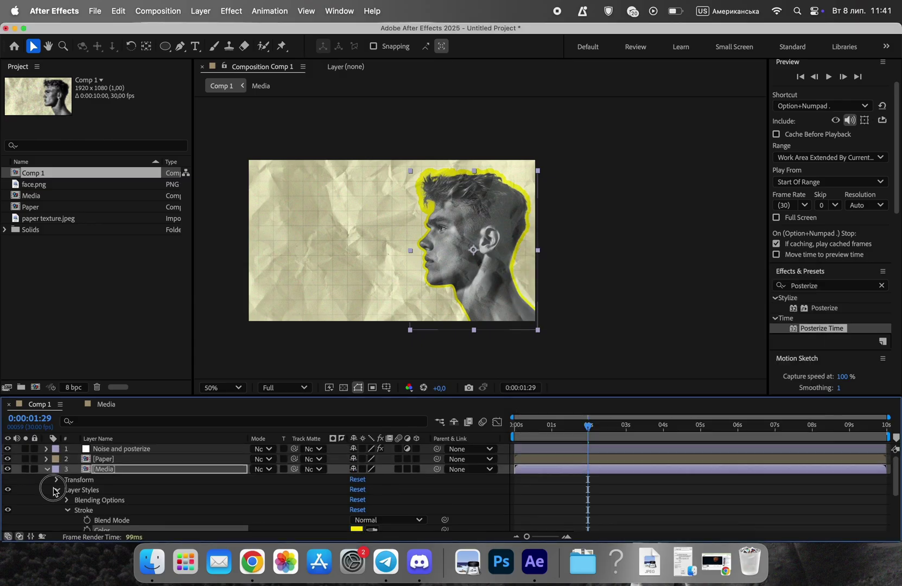
click(56, 490)
- At the start of the timeline, add a two-line text in the Gloock font reading "SIMPLE DESIGN" and "VOX STYLE"
click(116, 520)
drag(587, 427, 506, 401)
click(425, 134)
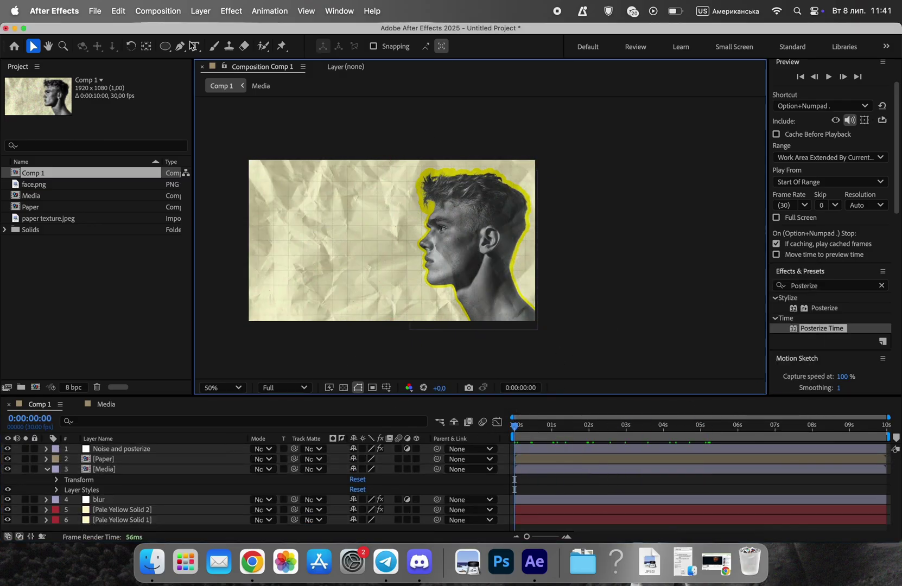
click(195, 46)
click(312, 234)
click(809, 174)
text(Gloc)
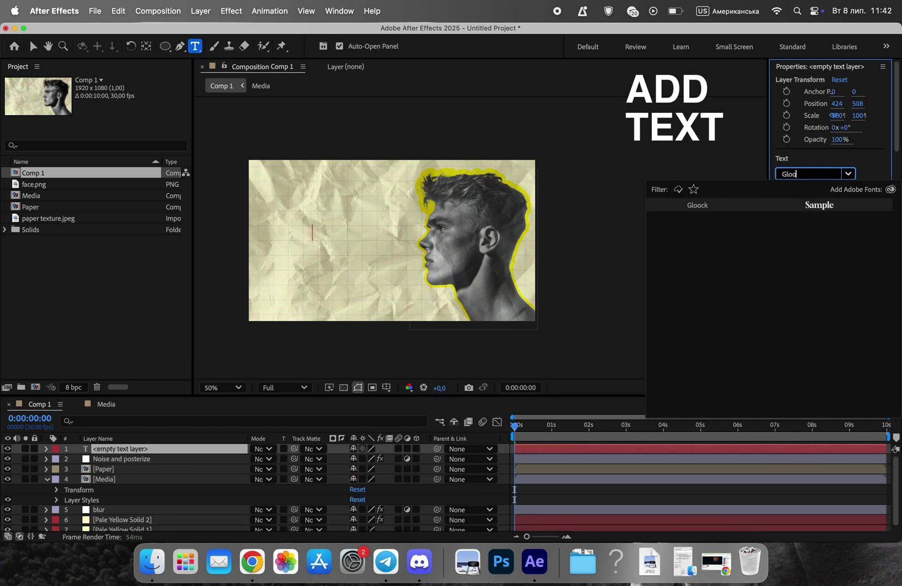
click(841, 205)
text(im)
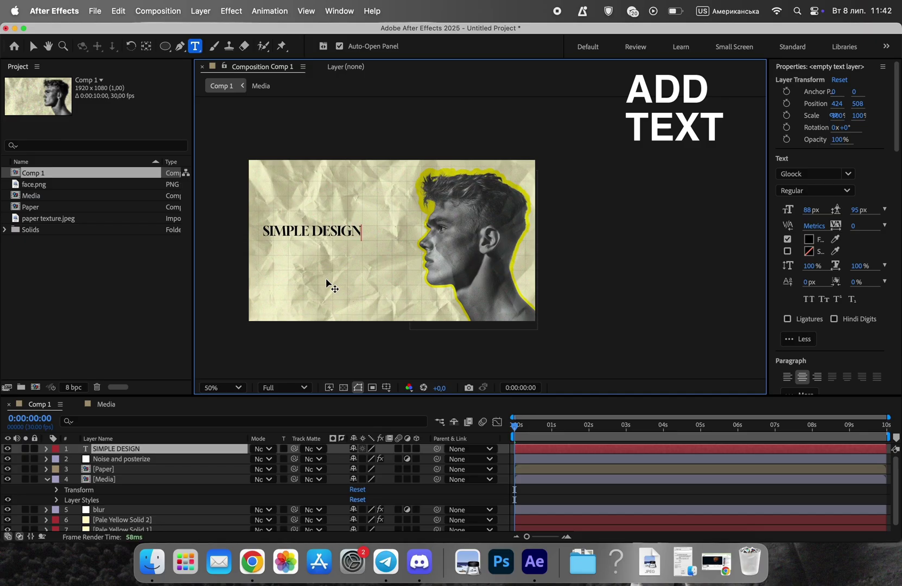
text(STYLE)
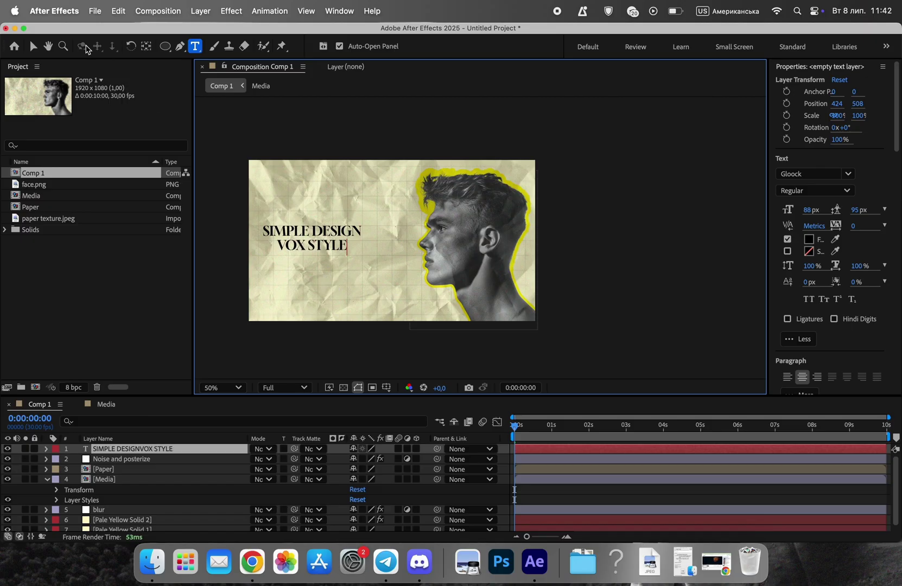
- Set the title's font size to 104 px and leading to 102 px, and move it to about 564, 476
click(33, 46)
drag(811, 210, 868, 212)
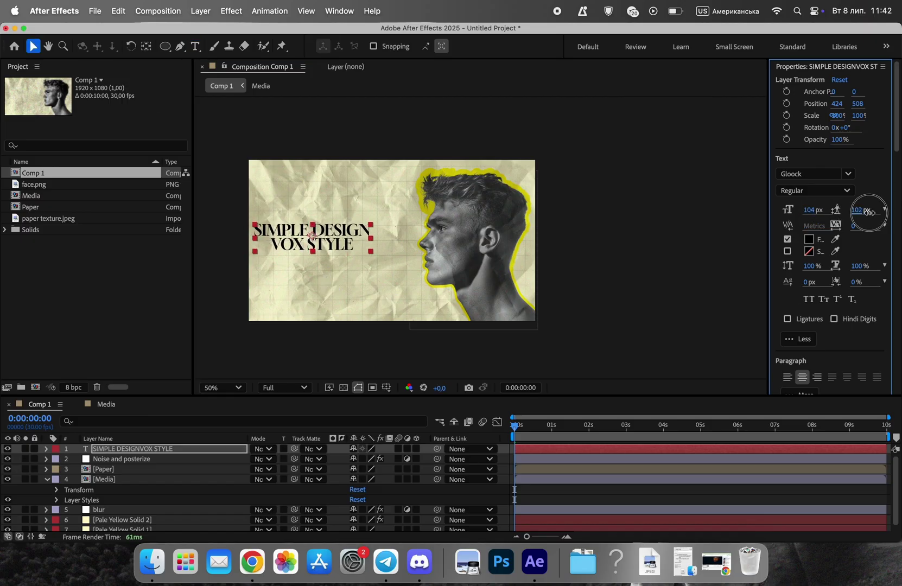
drag(346, 235, 365, 231)
click(426, 141)
- Collapse the Media layer and place the title text layer between Paper and Media
click(599, 443)
click(48, 480)
drag(133, 449, 146, 474)
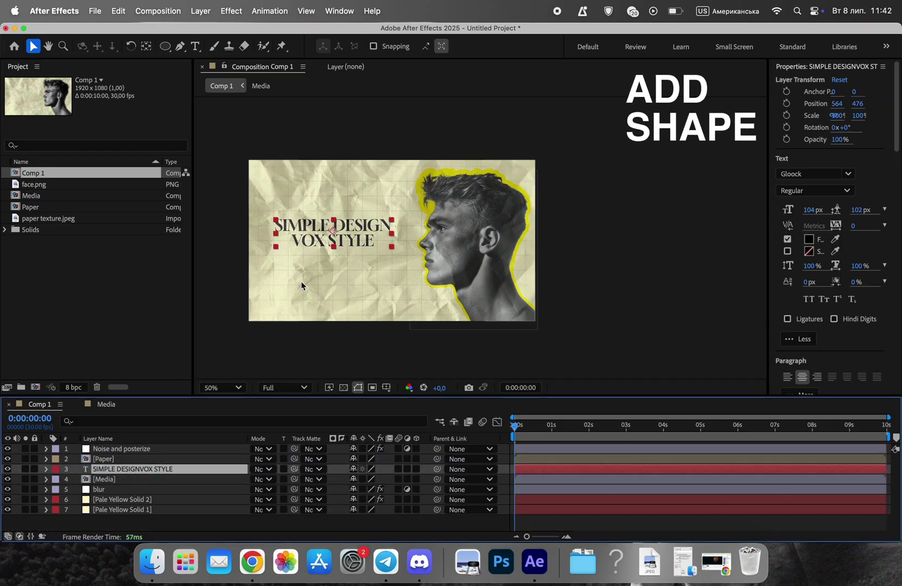
- Draw a rectangle about 868 by 229 px over the title and fill it with yellow FFE900
click(216, 284)
click(164, 47)
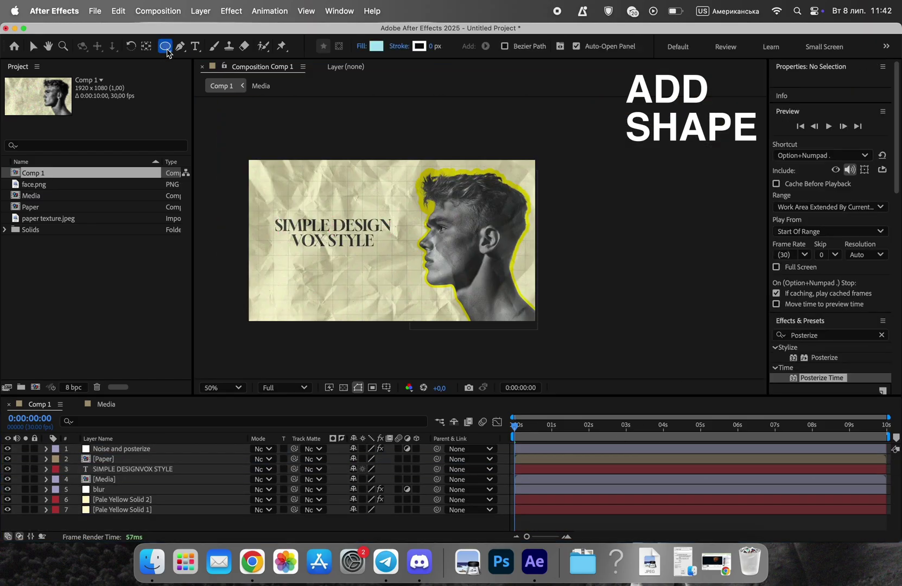
drag(269, 215, 399, 249)
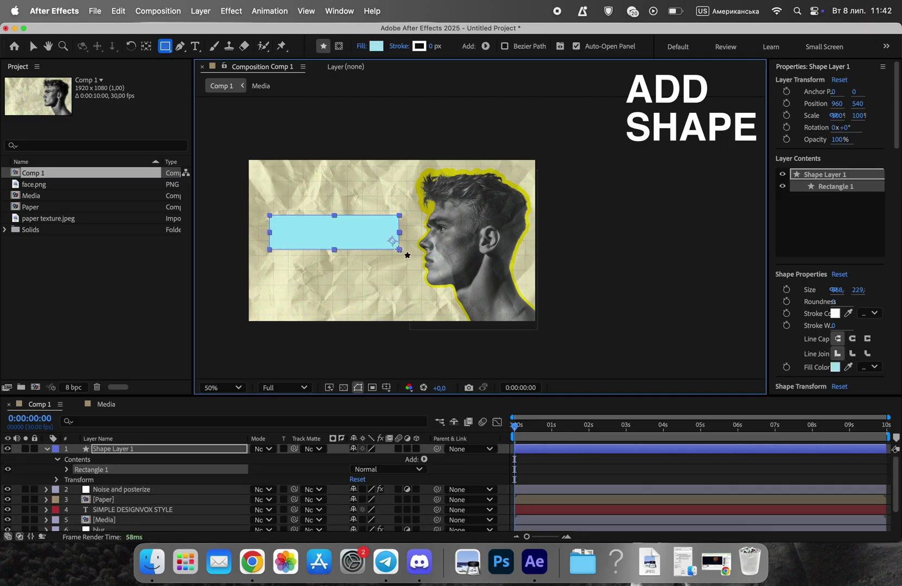
click(376, 47)
drag(486, 329, 489, 341)
drag(442, 216, 518, 212)
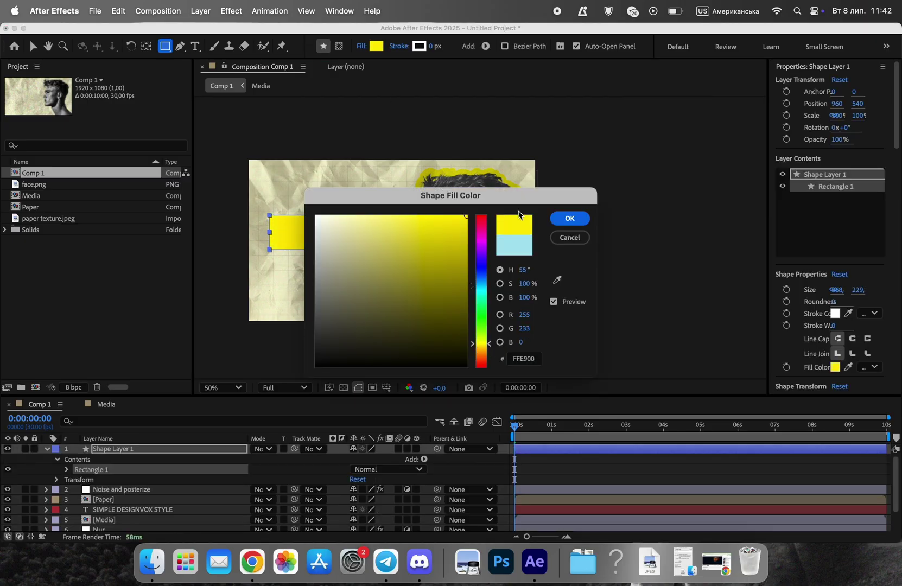
click(570, 218)
- Place the yellow rectangle's layer directly beneath the title text layer
click(47, 450)
drag(119, 450, 136, 480)
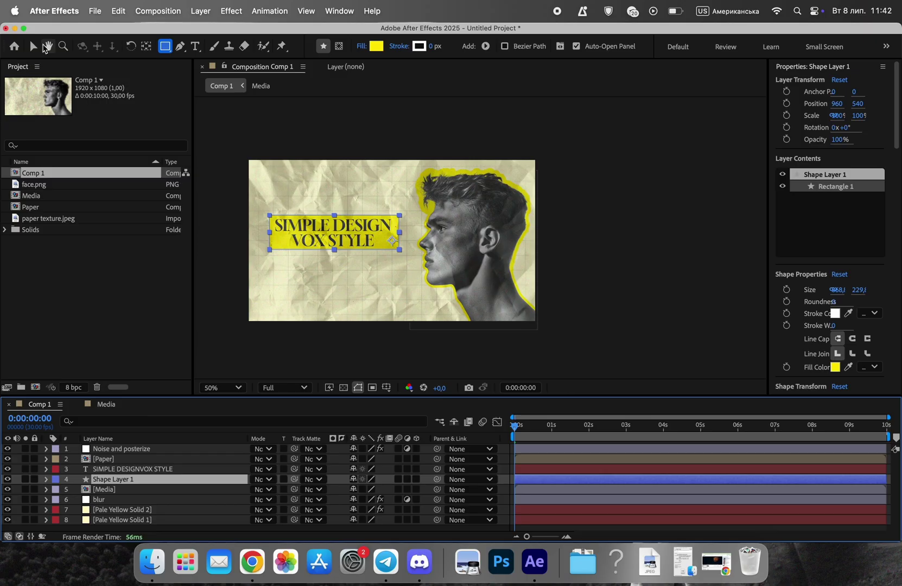
click(33, 46)
key(ctrl+space)
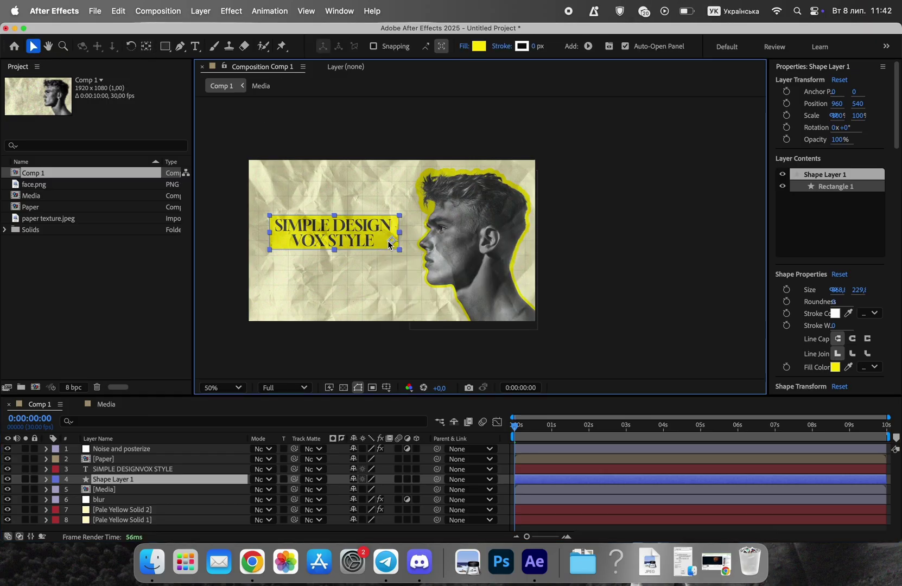
- Move the rectangle's anchor point to its center, at about 564, 494 in the composition
scroll(381, 242, up, 1)
click(147, 47)
drag(403, 239, 356, 238)
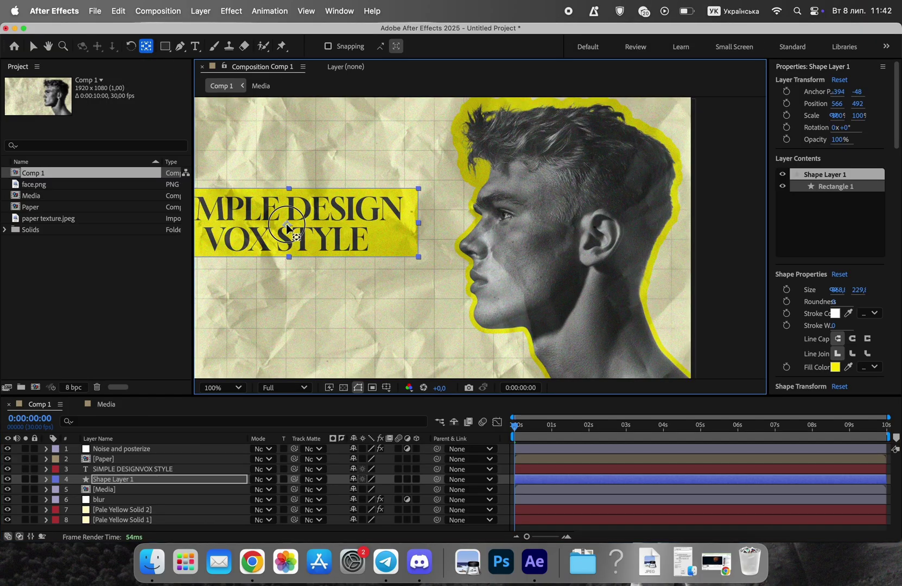
key(v)
scroll(292, 173, down, 2)
click(514, 231)
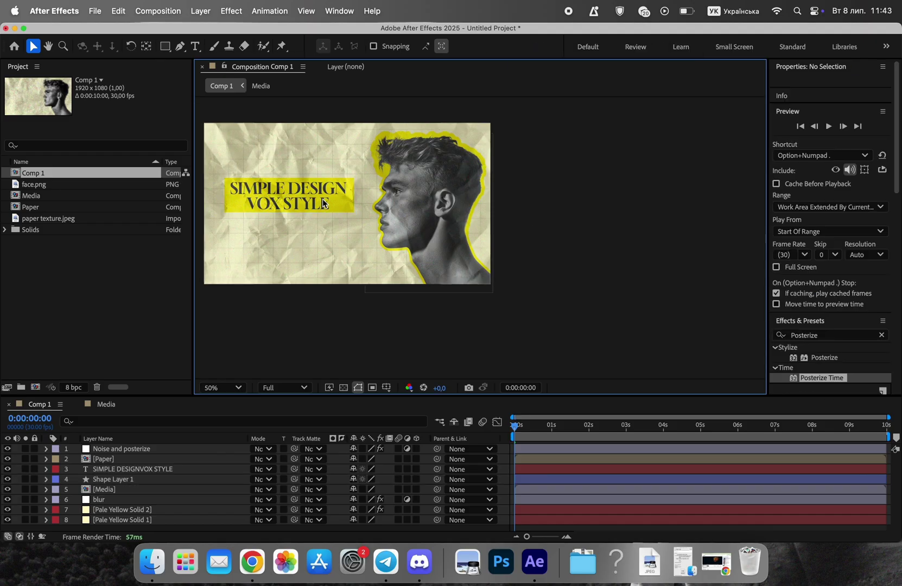
- Parent the yellow rectangle layer to the title text layer
click(127, 480)
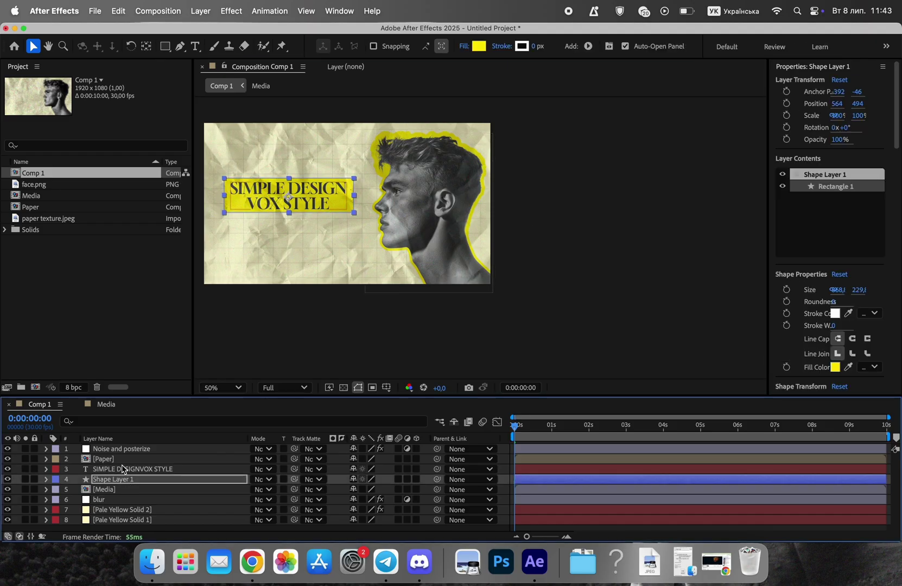
drag(149, 485, 142, 470)
click(606, 271)
- Add a second Helvetica text below the title reading "easy create the documentary titles"
key(space)
drag(350, 265, 423, 266)
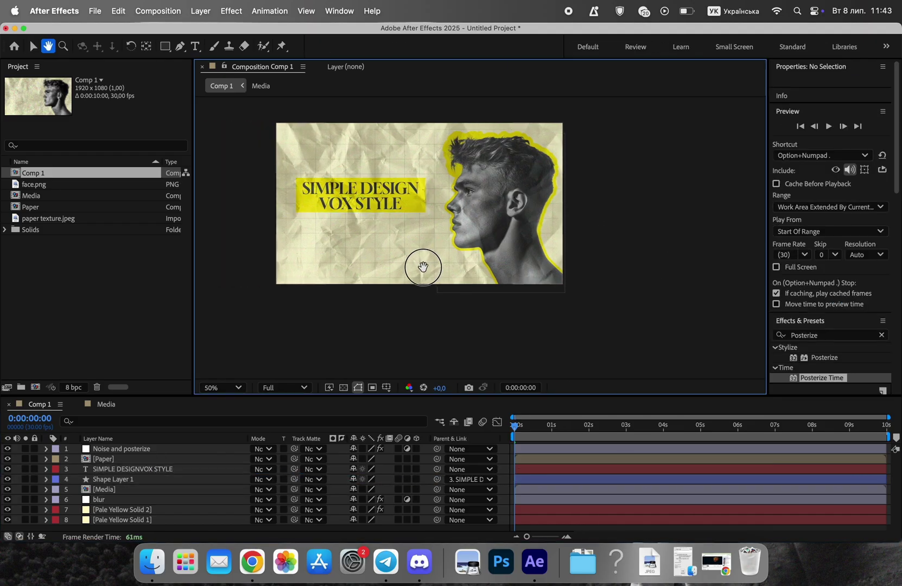
key(super+t)
click(363, 252)
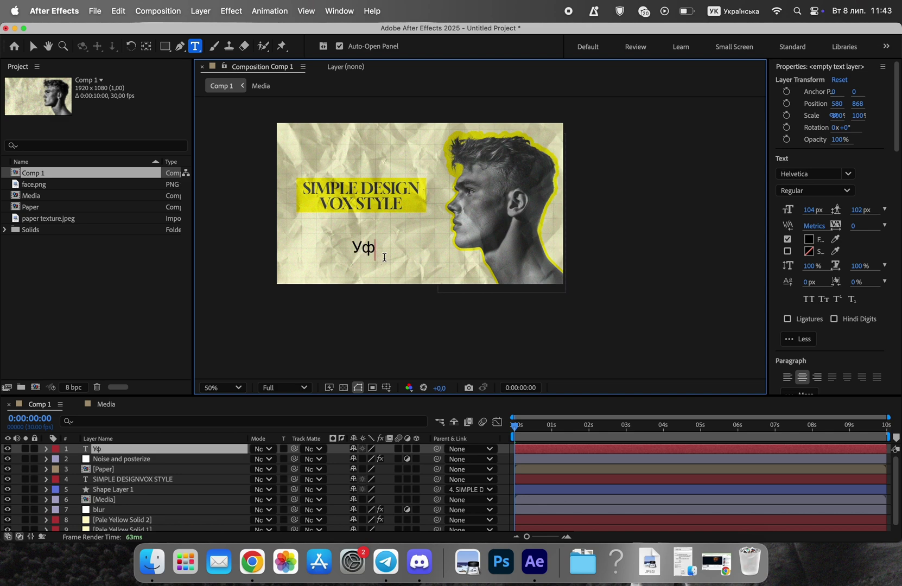
key(ctrl+space)
text(e)
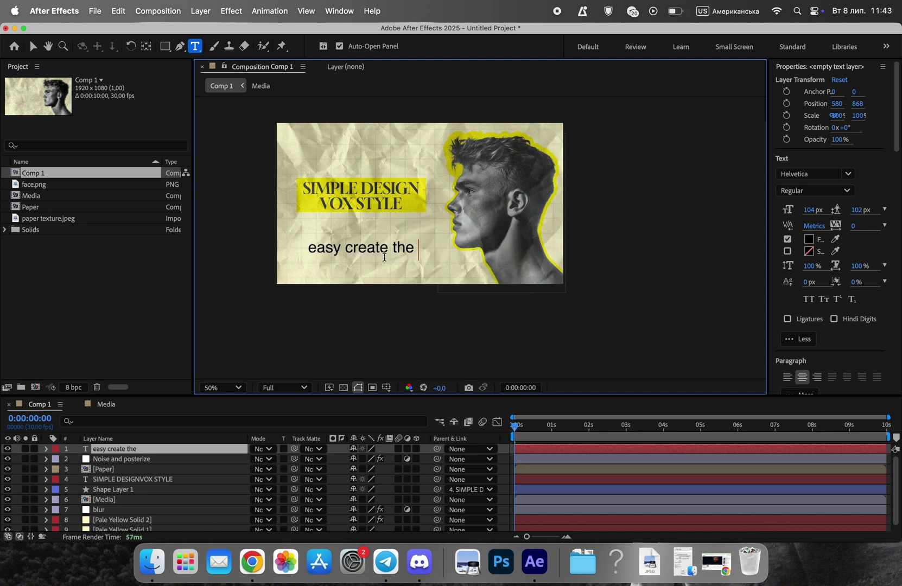
text(asy create the docen)
key(BackSpace)
key(BackSpace)
text(u)
key(BackSpace)
text(mentary titles)
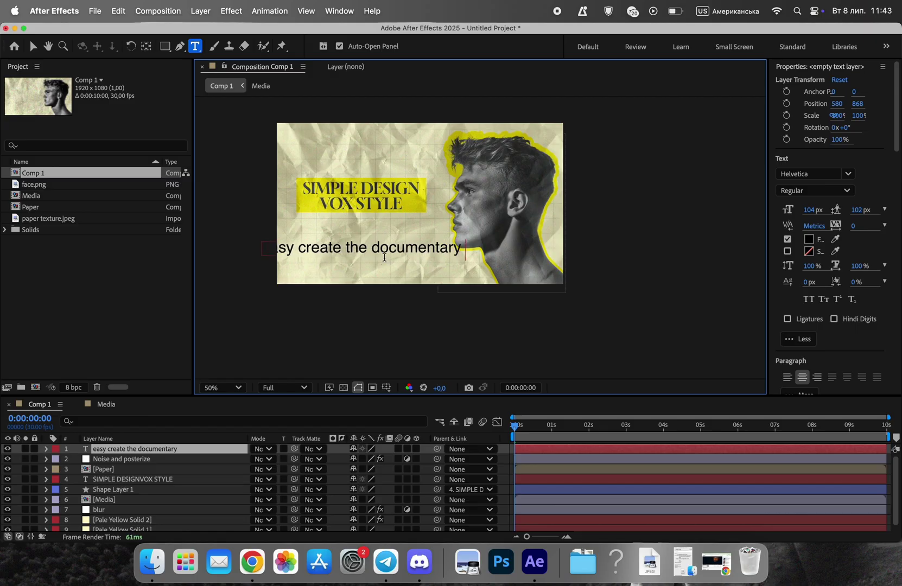
- Return to the Comp 1 view and lock the Noise and posterize layer
click(33, 49)
double_click(407, 244)
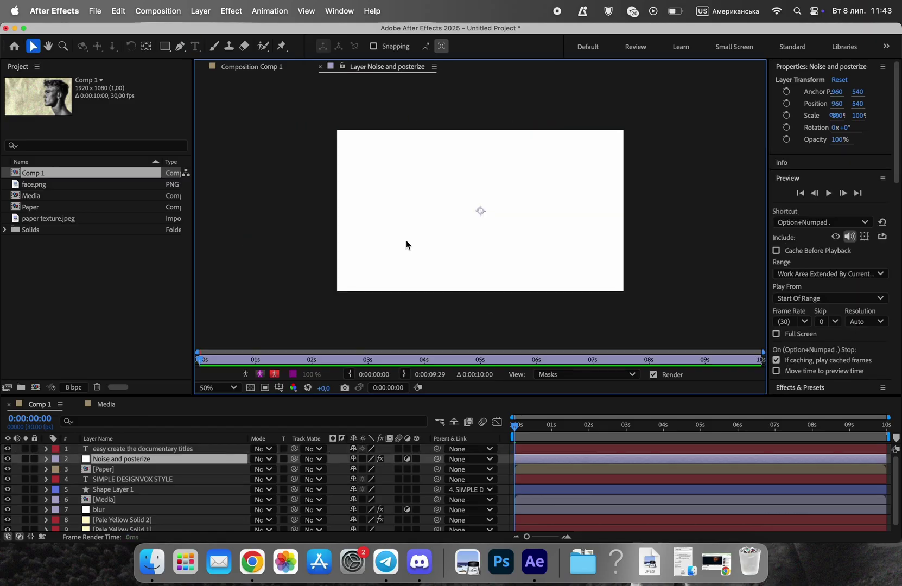
double_click(47, 172)
key(super+l)
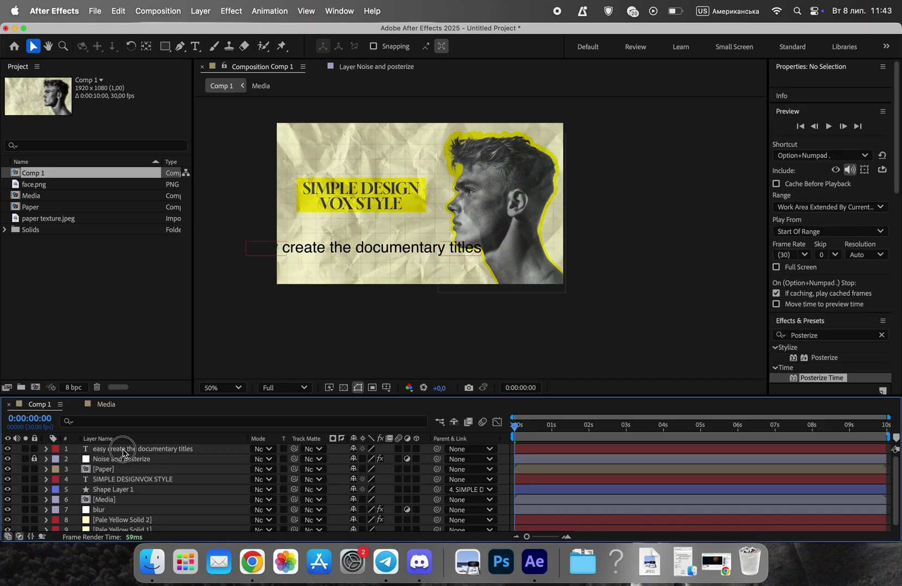
- Move the subtitle text layer below Paper and break its text into two lines before "documentary"
drag(122, 450, 123, 474)
double_click(441, 250)
click(353, 249)
key(Return)
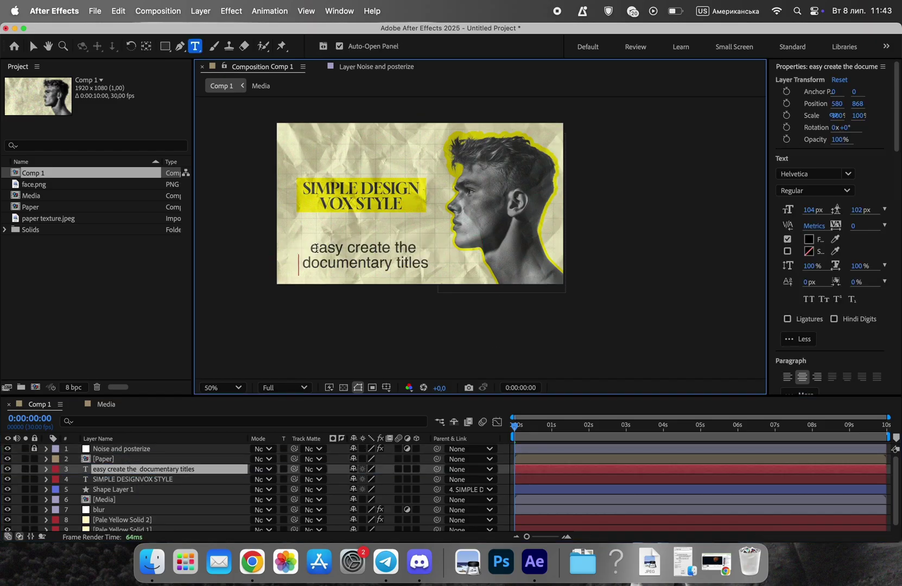
- Set the subtitle text to 62 px with 61 px line spacing and move it up just below the title
drag(310, 250, 516, 291)
drag(807, 210, 783, 211)
drag(858, 209, 833, 210)
click(34, 48)
drag(385, 263, 411, 235)
- Rotate the subtitle to about -5.9° and set its Helvetica font style to Bold
click(131, 47)
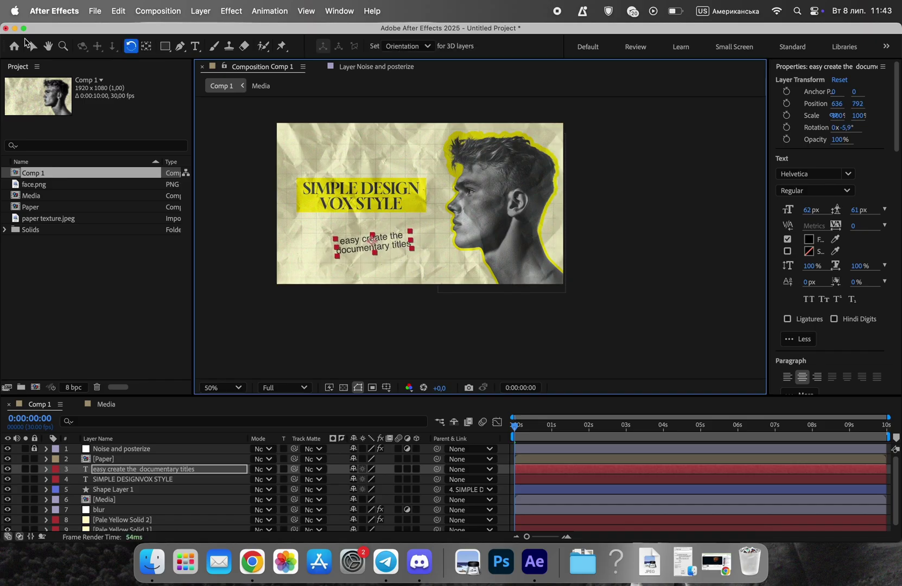
click(34, 47)
click(814, 190)
click(589, 272)
key(space)
key(space)
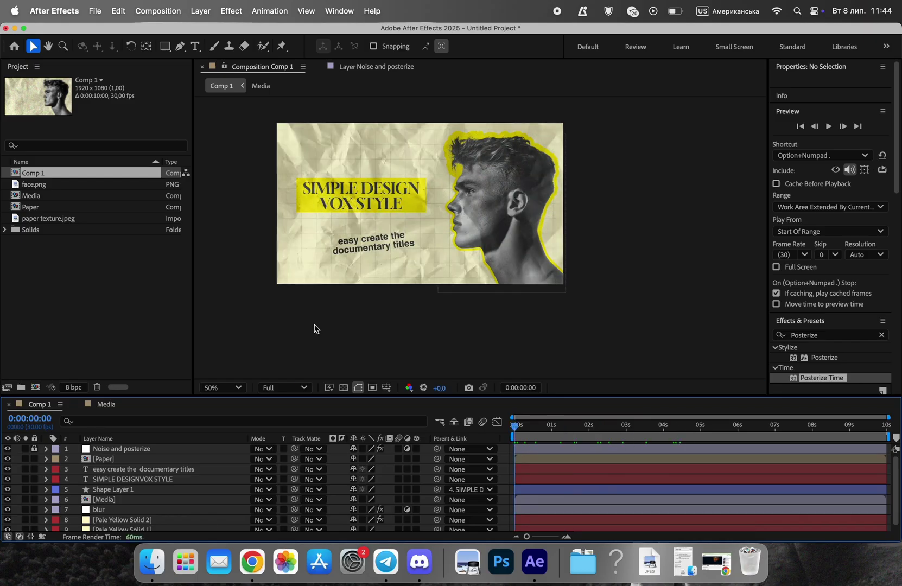
- Select the title layer and open Animation Composer at its Starter Presets, narrowed beside the composition view
click(389, 209)
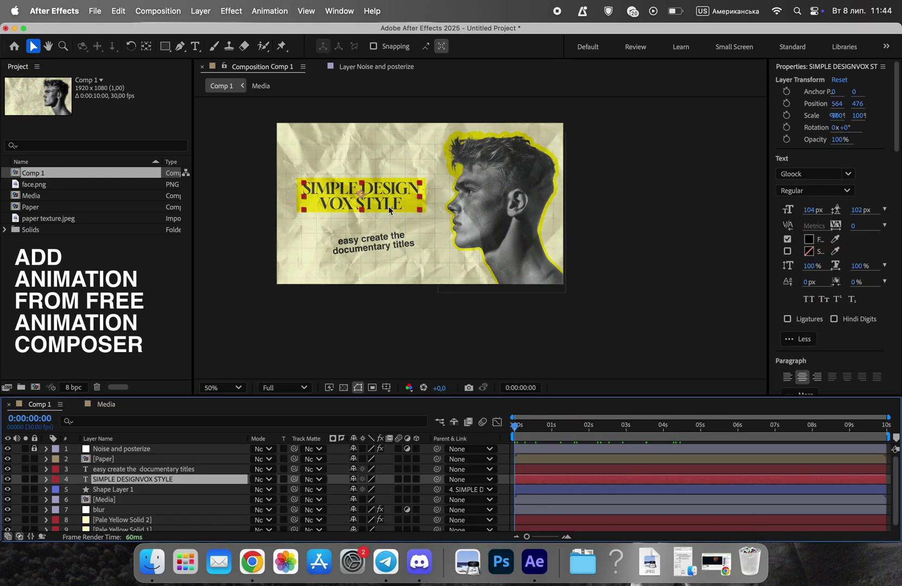
click(340, 11)
click(369, 116)
drag(721, 191, 774, 137)
drag(317, 187, 500, 187)
click(522, 135)
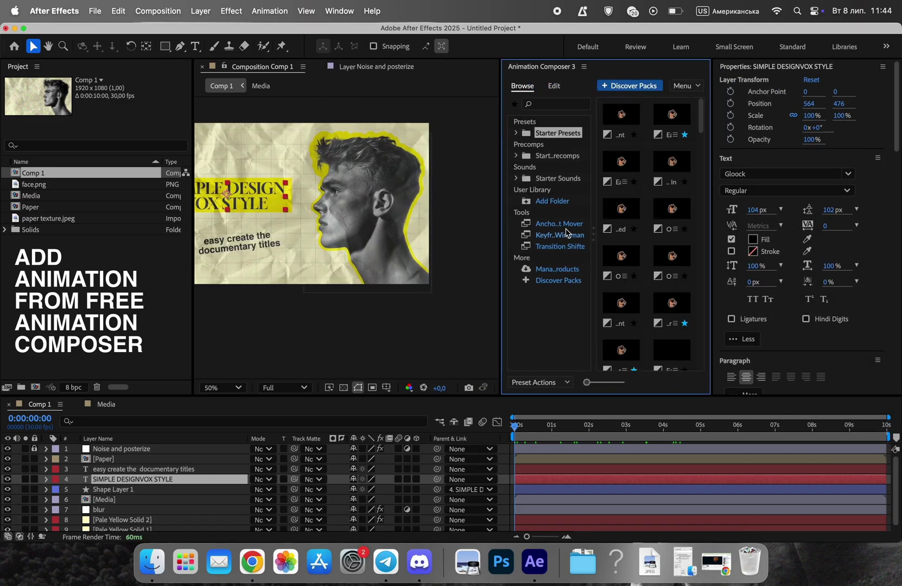
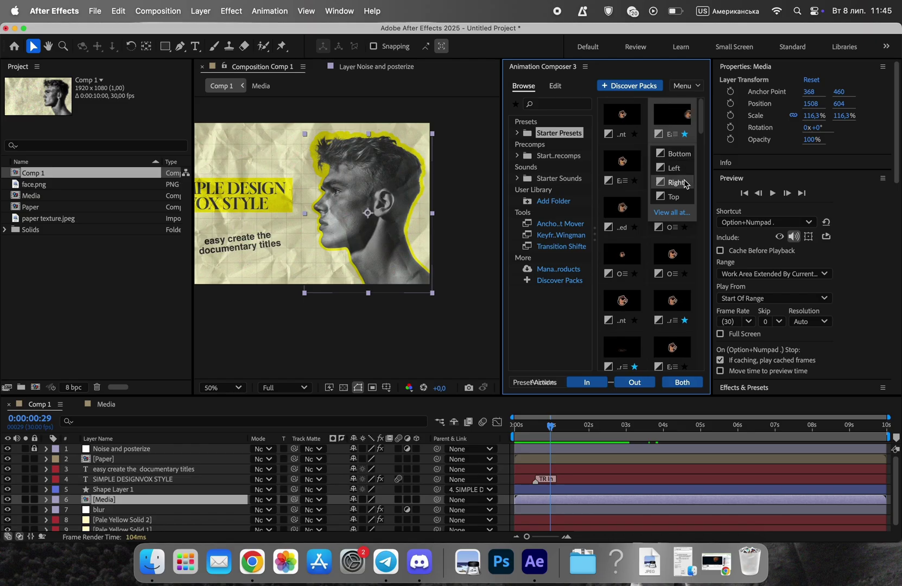
- Apply the Right variant of the Ease Position & Rotation preset as an In animation to the Media layer and close Animation Composer
click(597, 382)
click(519, 224)
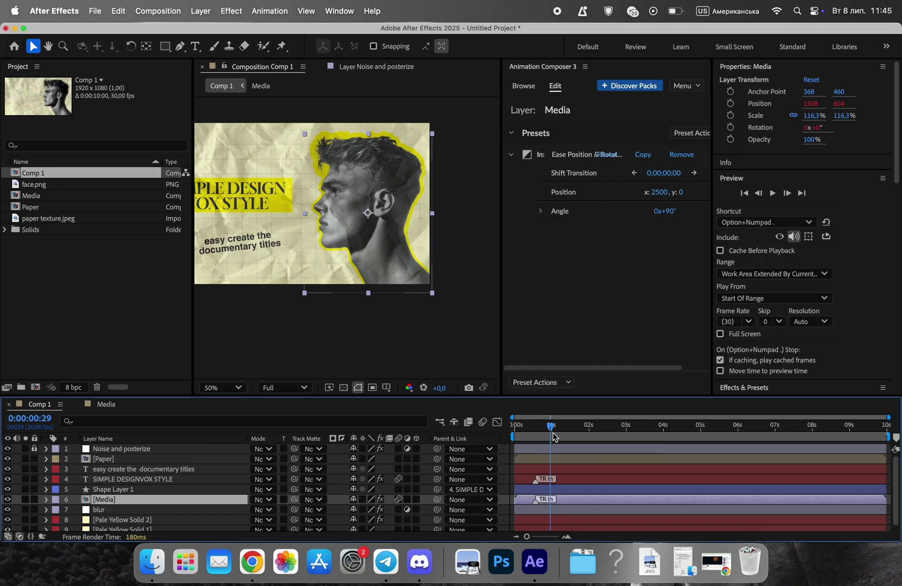
drag(552, 429, 512, 428)
right_click(541, 69)
click(560, 80)
- Lengthen the In animations of the title and Media layers to end at about 2 seconds, and preview them
drag(536, 499, 589, 500)
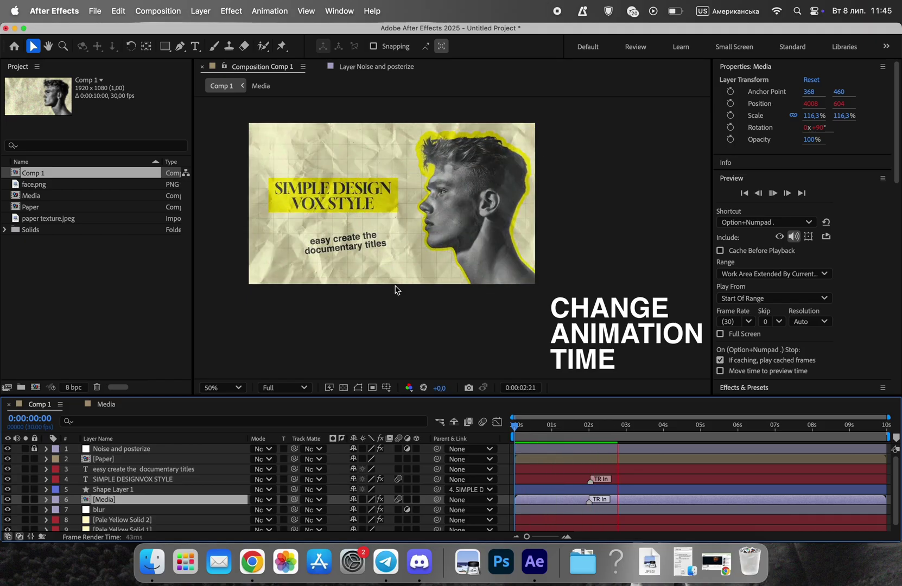
key(space)
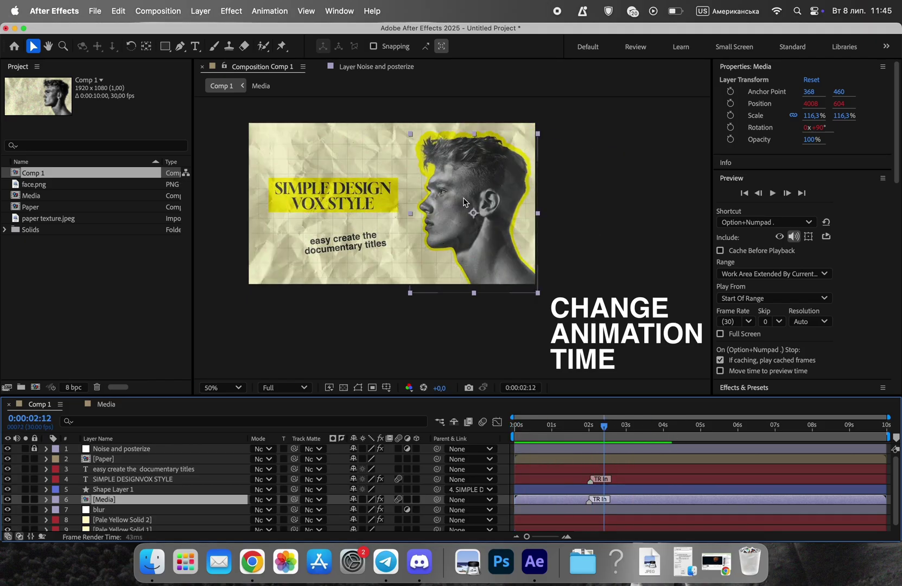
- Add a Stroke layer style to the subtitle text layer
click(348, 254)
click(127, 469)
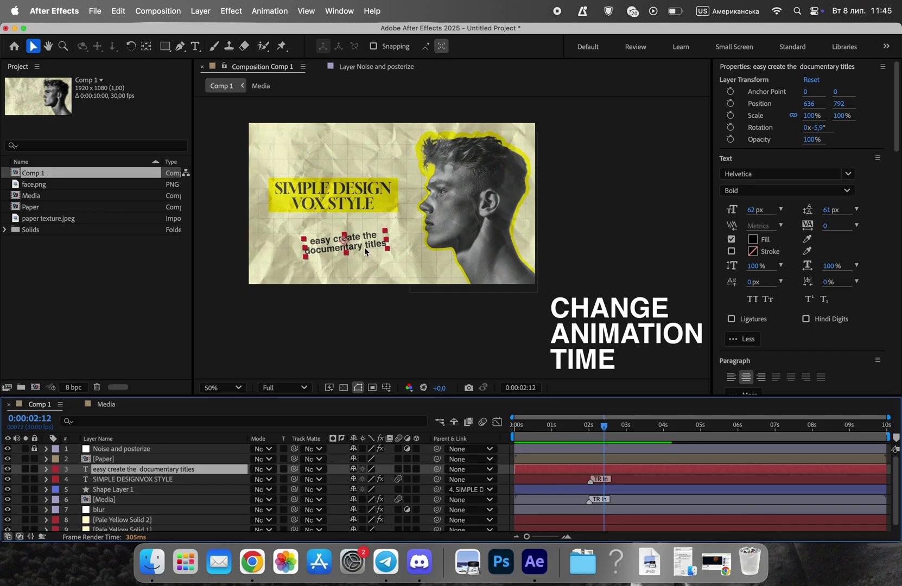
click(206, 16)
mouse_move(260, 344)
click(347, 419)
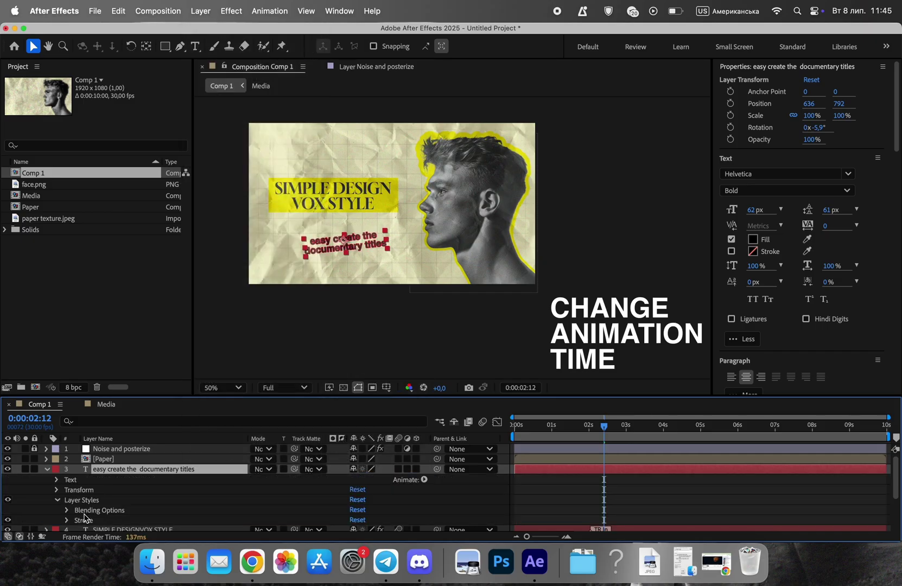
- Change the subtitle's stroke colour to yellow, collapse the layer's properties and preview the composition from the start
click(67, 520)
click(356, 495)
drag(471, 191, 505, 221)
click(517, 378)
drag(519, 380, 518, 374)
click(603, 248)
click(467, 365)
scroll(65, 474, up, 5)
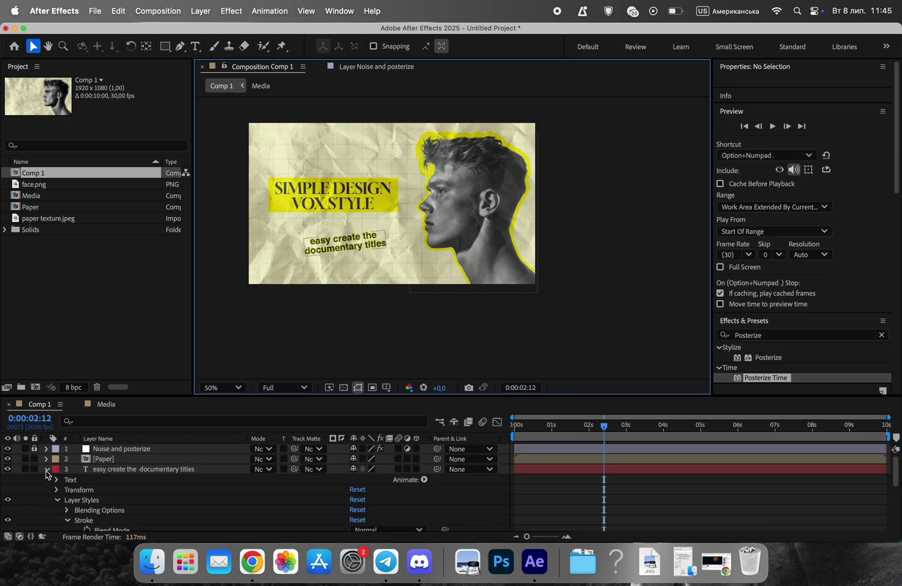
click(46, 470)
drag(543, 427, 508, 432)
key(space)
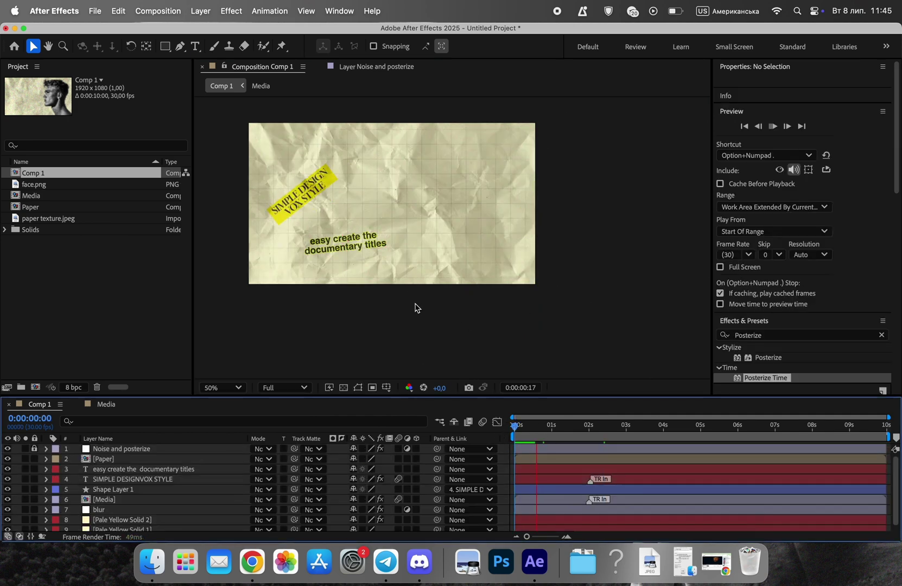
- Apply the first Starter Presets animation in Animation Composer as an In animation to the subtitle layer and close Animation Composer
click(179, 469)
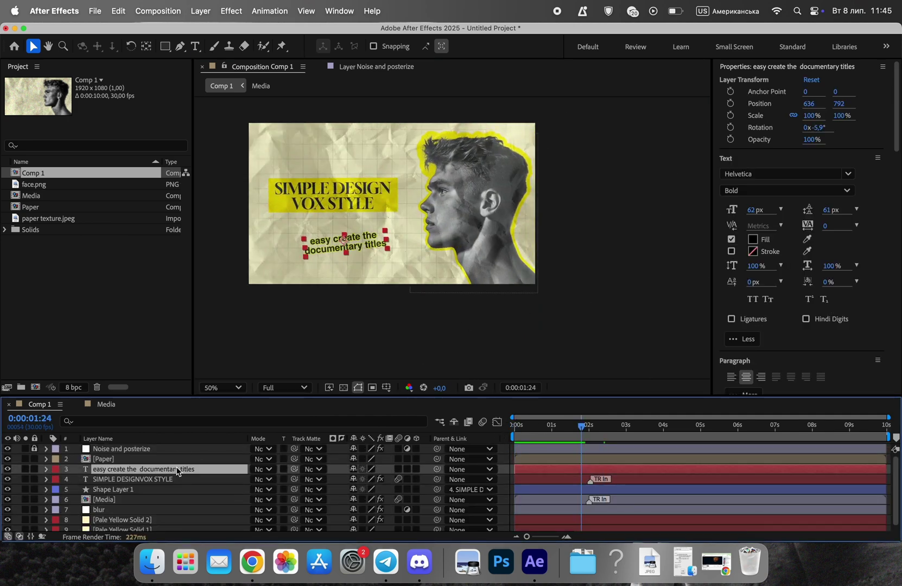
click(339, 11)
click(359, 114)
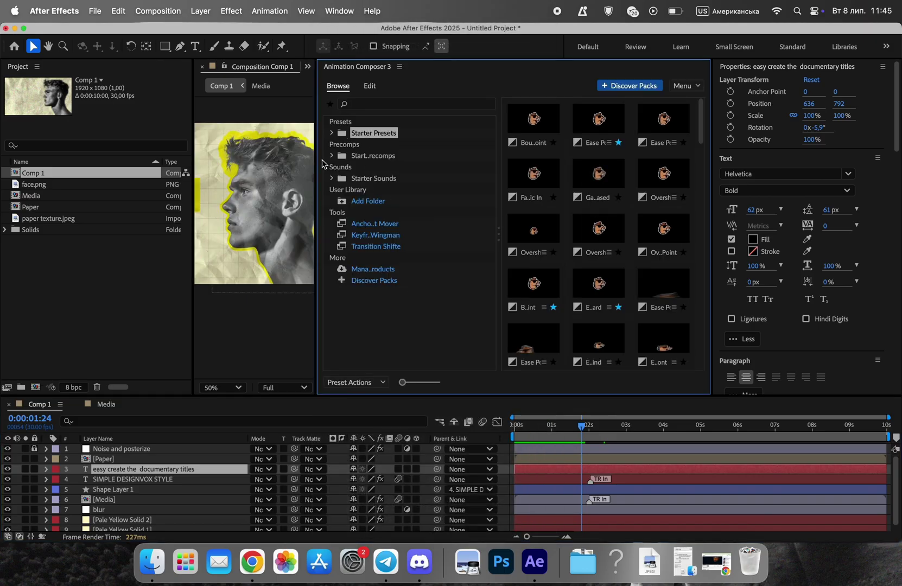
click(533, 119)
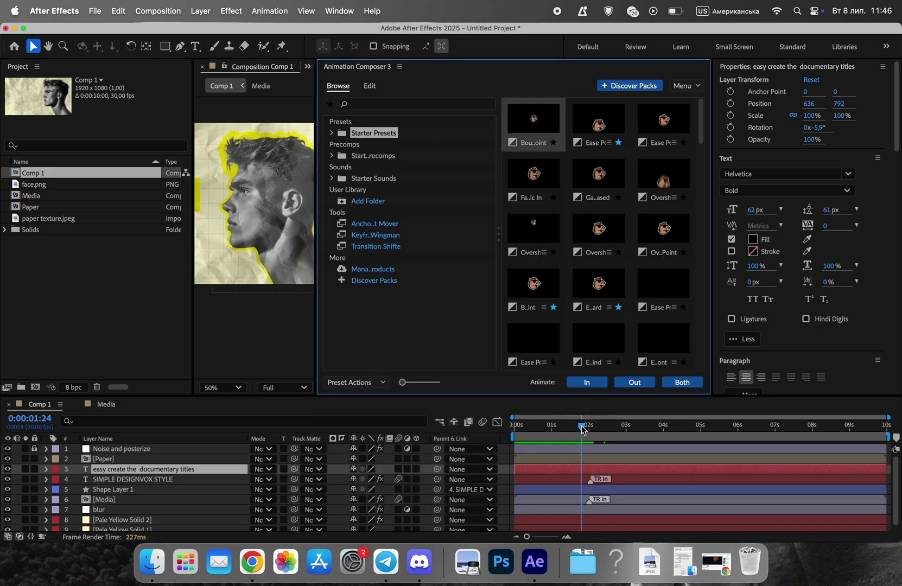
click(584, 378)
click(520, 224)
right_click(337, 69)
click(348, 76)
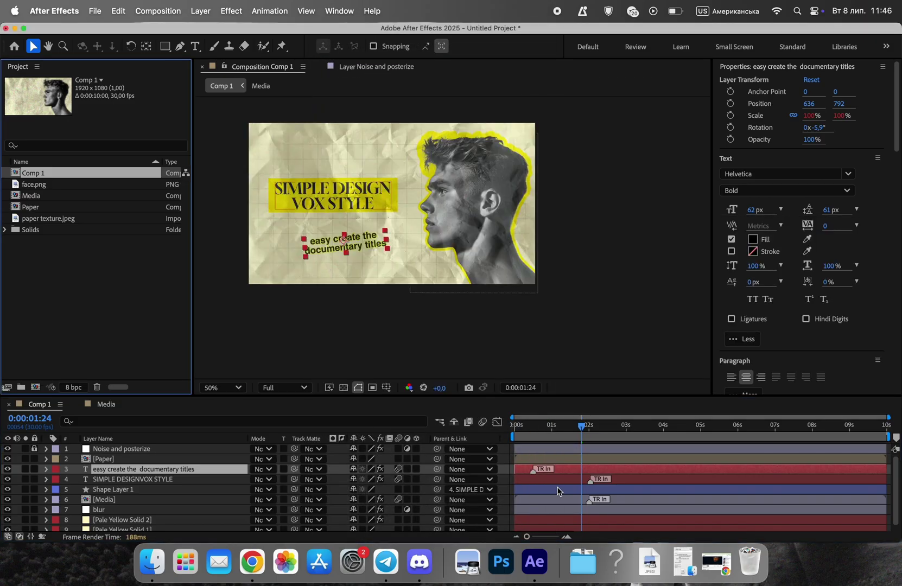
- Shift the subtitle layer about 0.9 seconds along the timeline and preview the composition from the start
drag(558, 469, 591, 445)
key(Home)
key(space)
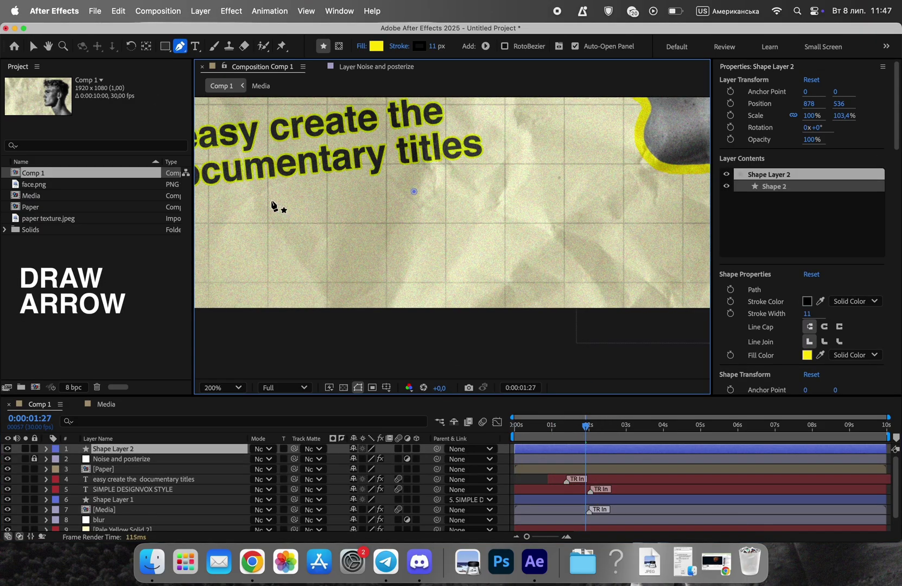
- Draw a curved line with an 11 px black stroke below the subtitle using the Pen tool and adjust its starting point
click(258, 215)
drag(413, 194, 499, 161)
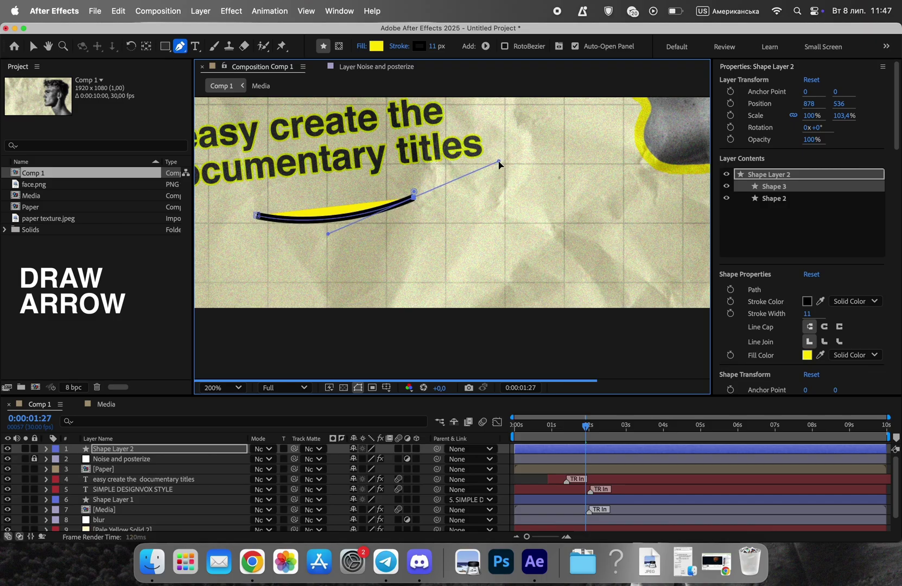
key(v)
drag(256, 215, 372, 228)
- Remove the yellow fill from the curved line so only its black stroke is drawn, and collapse the layer's properties
click(484, 49)
click(567, 237)
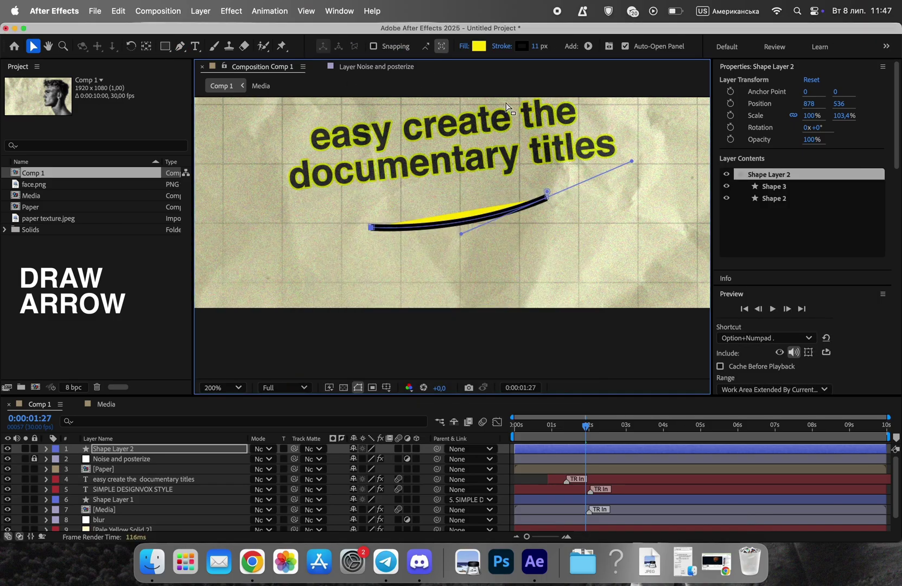
alt+click(480, 50)
alt+click(479, 50)
click(38, 49)
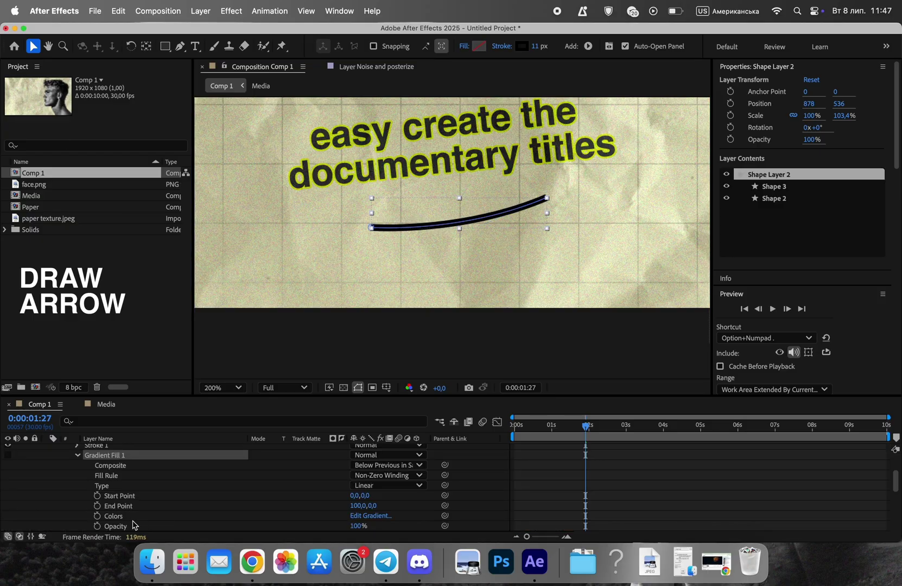
scroll(130, 521, up, 10)
click(46, 449)
- Narrow the curved line slightly and move its anchor point onto the line
mouse_move(546, 213)
mouse_down()
mouse_move(557, 211)
mouse_move(543, 213)
mouse_up()
click(146, 47)
scroll(599, 182, down, 1)
drag(637, 163, 501, 257)
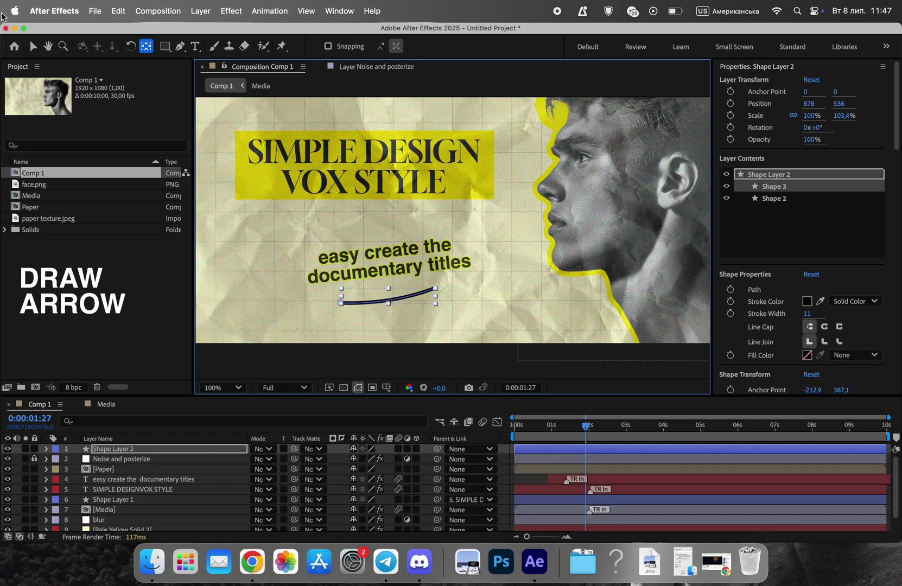
click(33, 46)
- Draw an arrowhead at the upper end of the curved line as a separate, unfilled shape layer with an 11 px black stroke
scroll(427, 310, up, 2)
click(145, 470)
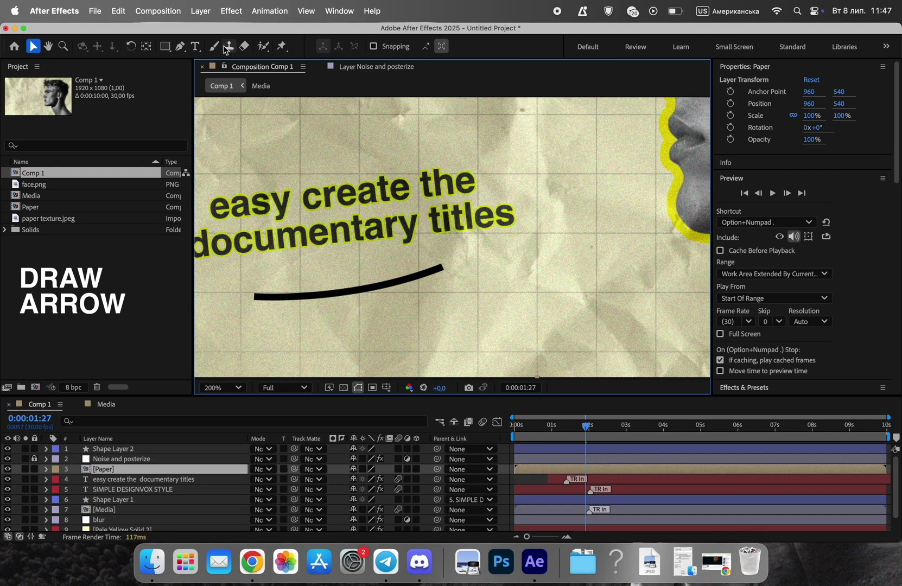
key(g)
click(112, 459)
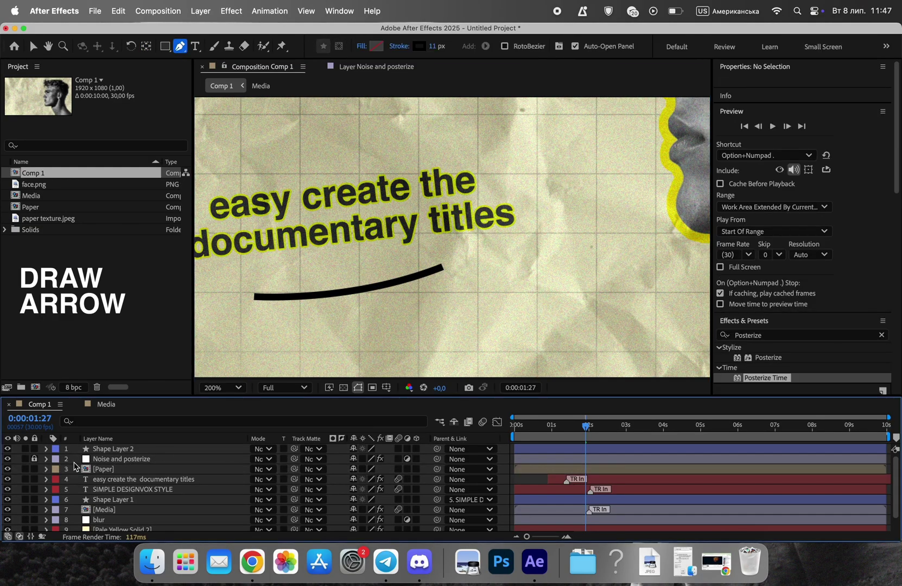
click(413, 258)
click(440, 268)
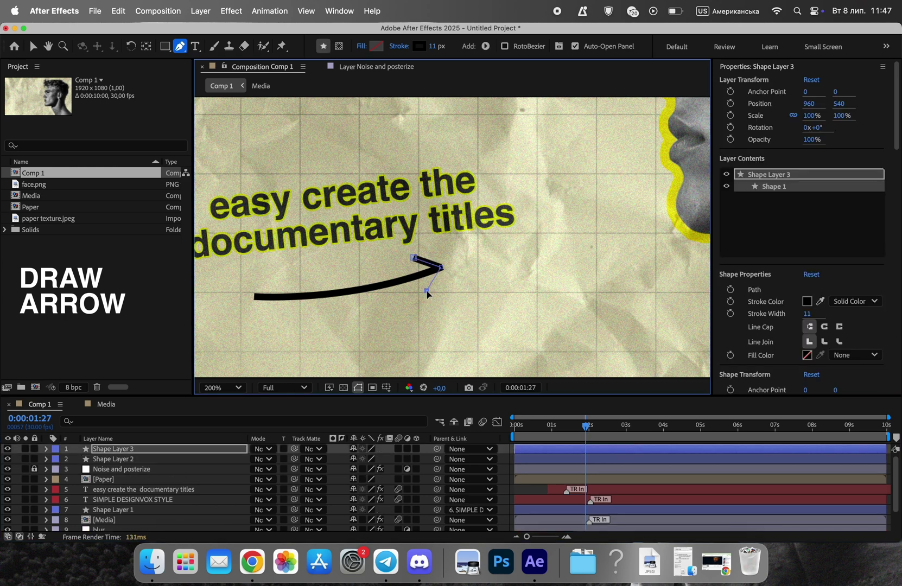
key(v)
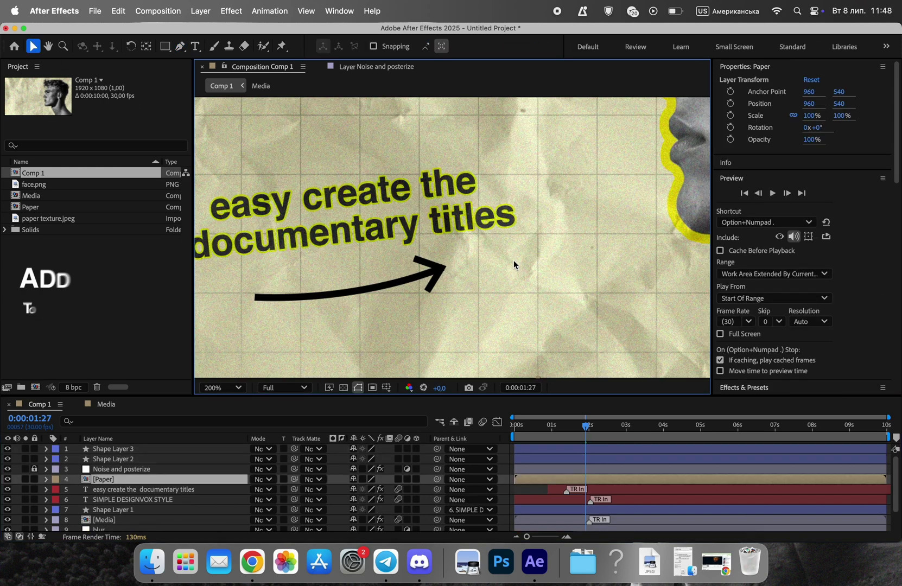
- Move both arrow shape layers below Paper and pre-compose them as "Arrow"
click(134, 459)
shift+click(137, 450)
drag(138, 451, 130, 484)
right_click(135, 469)
click(163, 455)
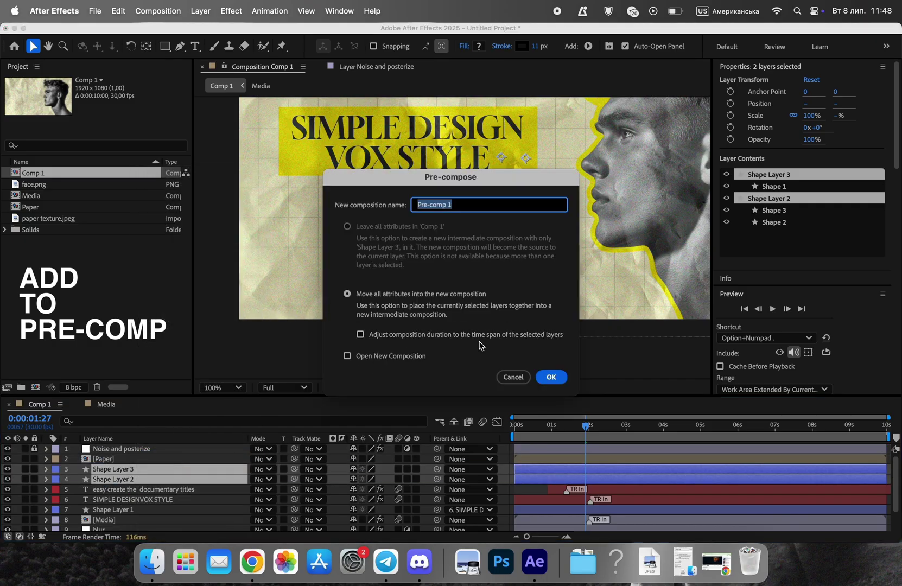
key(Return)
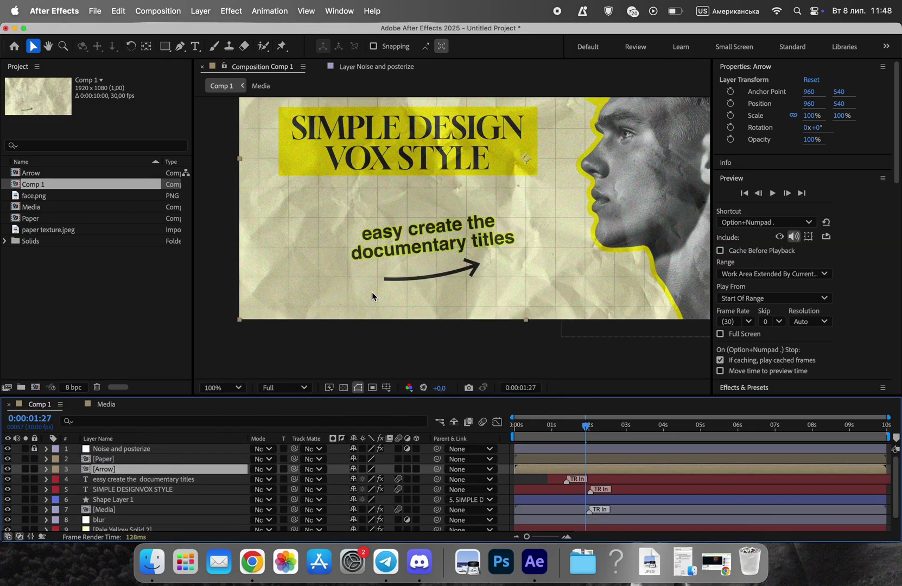
- Open the Arrow composition and show its transparency grid
double_click(32, 174)
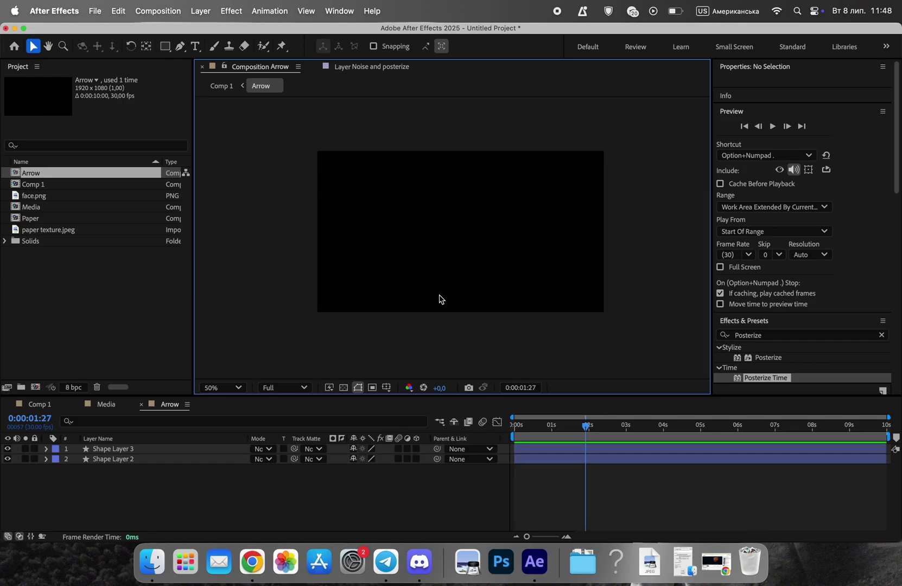
click(344, 388)
scroll(416, 330, up, 2)
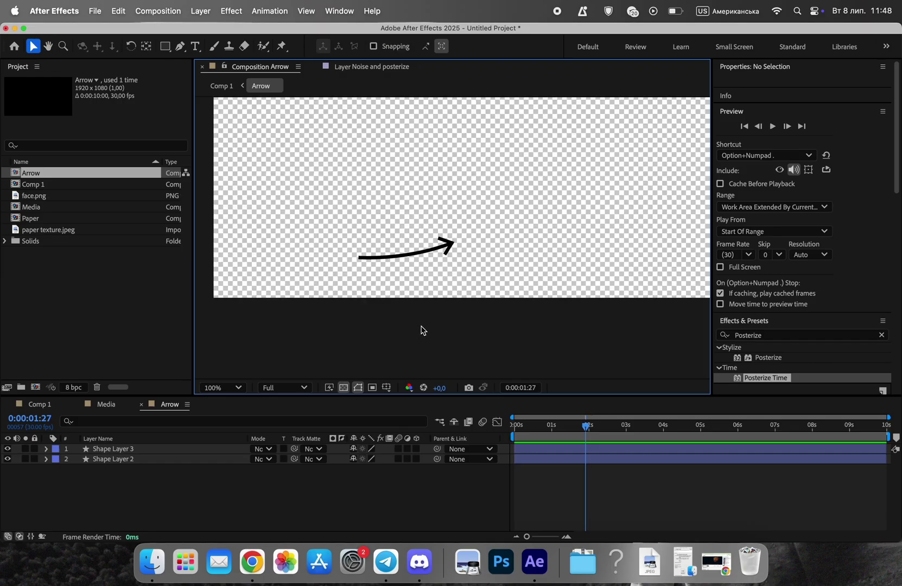
- Crop the Arrow composition to a region of about 388 x 154 px around the arrow
drag(344, 223, 463, 272)
click(158, 10)
click(189, 89)
scroll(443, 270, up, 1)
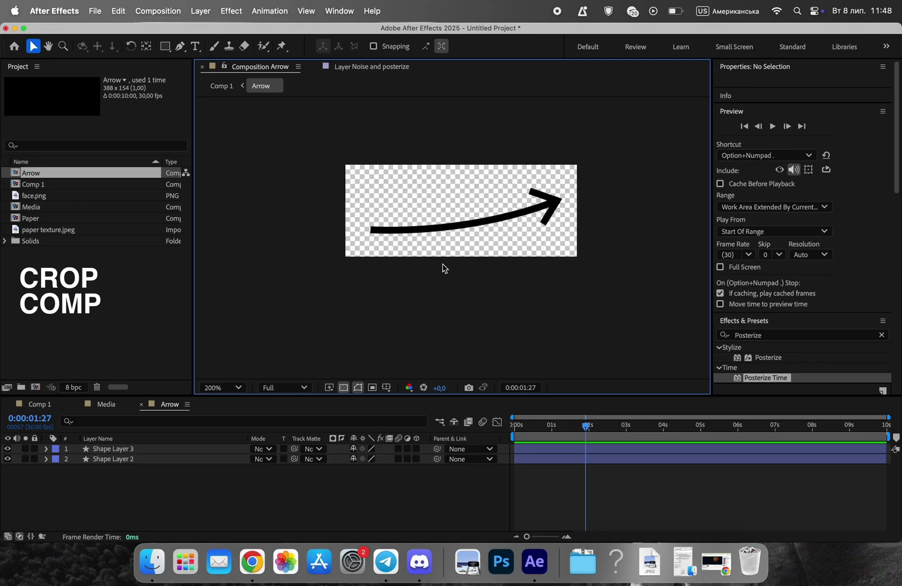
- Add Trim Paths to the arrow's curved line layer, Shape Layer 2
click(462, 223)
click(46, 460)
click(424, 470)
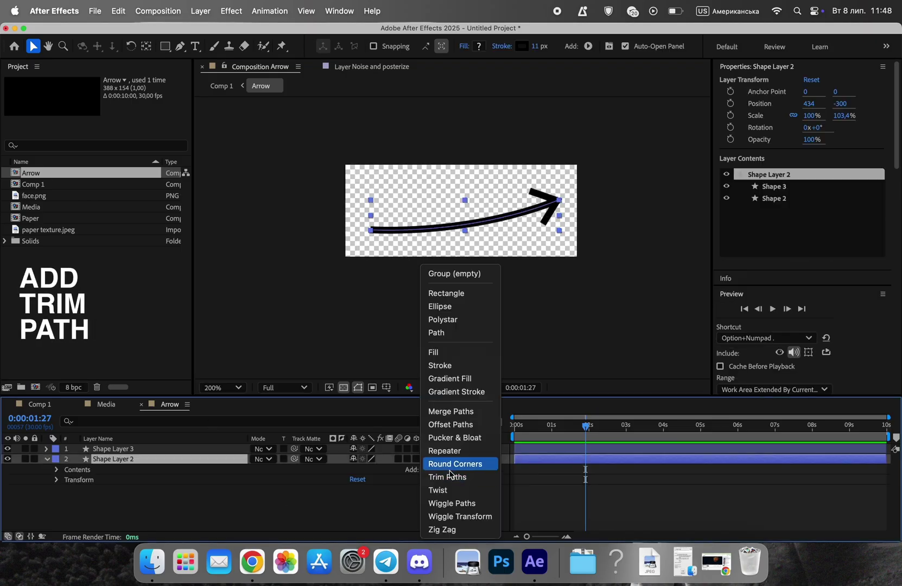
click(449, 475)
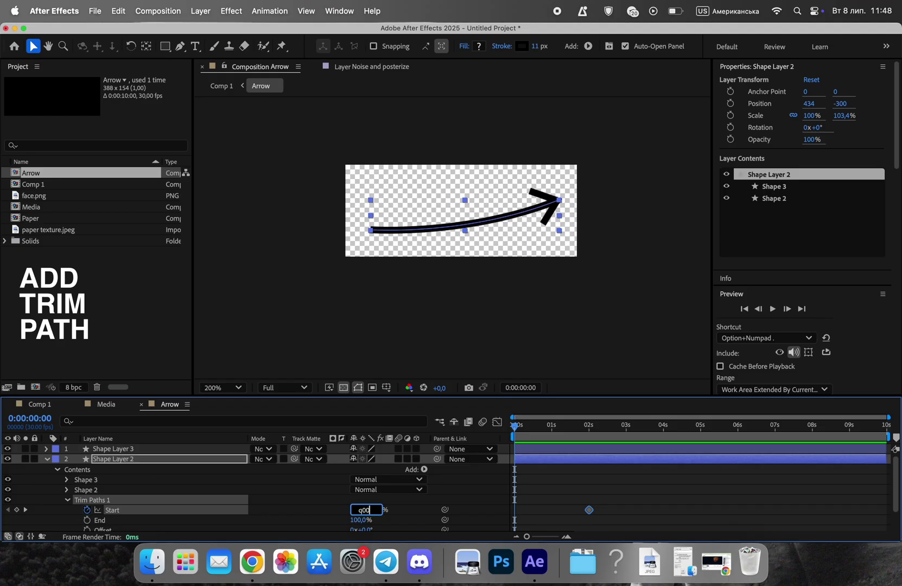
click(616, 499)
mouse_move(519, 431)
mouse_down()
mouse_move(566, 430)
mouse_move(510, 434)
mouse_move(593, 438)
mouse_move(506, 439)
mouse_up()
drag(606, 504, 504, 521)
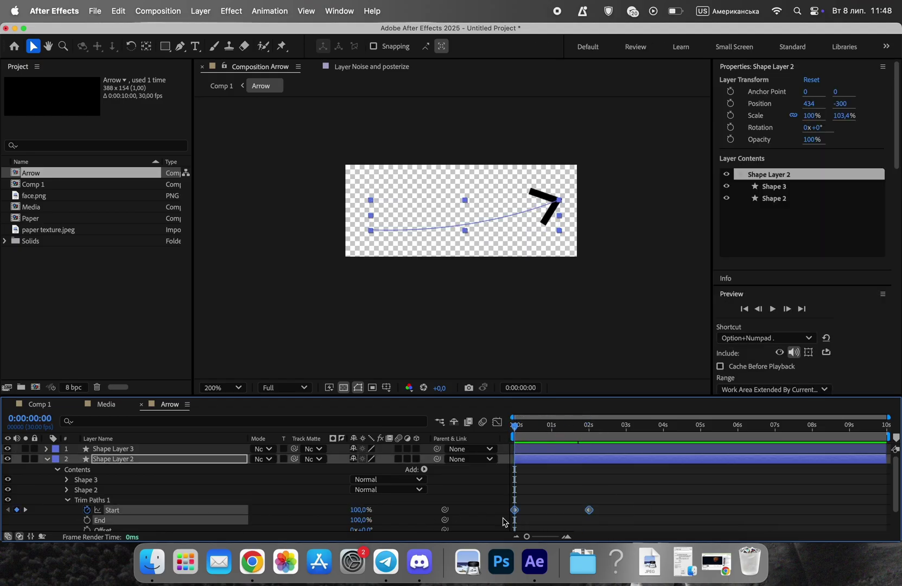
click(597, 502)
mouse_move(538, 430)
mouse_down()
mouse_move(497, 427)
mouse_move(597, 432)
mouse_up()
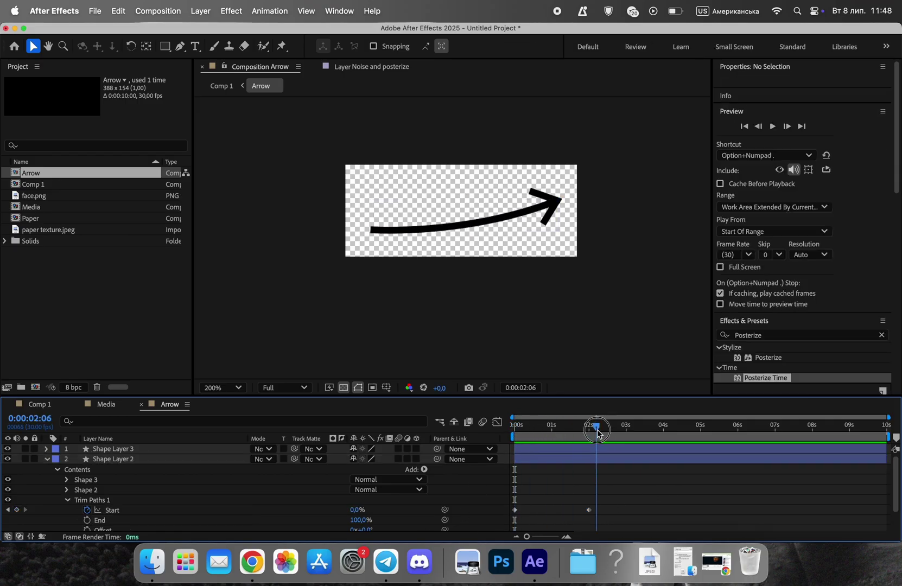
drag(616, 497, 502, 519)
key(Delete)
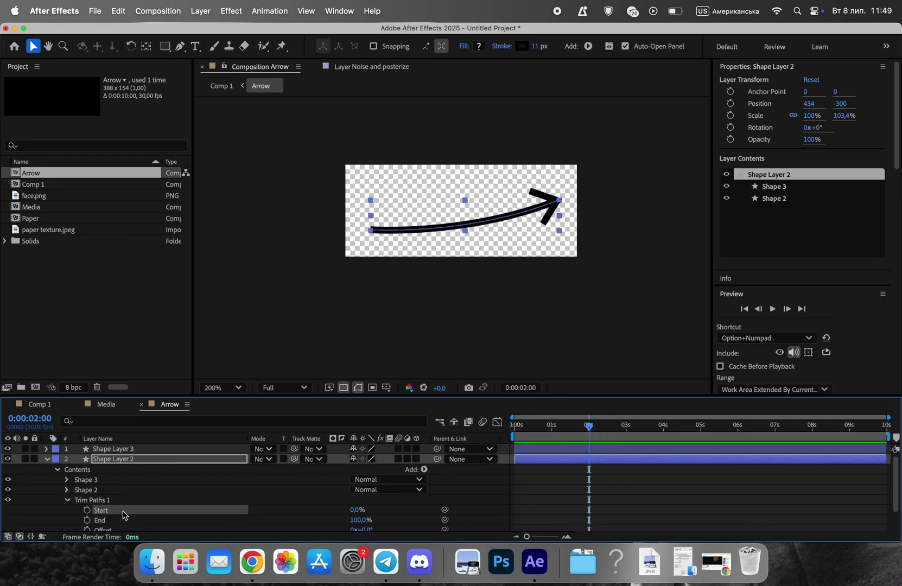
- Keyframe Shape Layer 2's Trim Paths End from 0% at 0 s to 100% at 2 s
click(86, 520)
click(553, 514)
drag(521, 431, 590, 430)
- Copy the animated Trim Paths from Shape Layer 2 onto the arrowhead's Shape Layer 3, with that layer starting at about 2 s
click(100, 448)
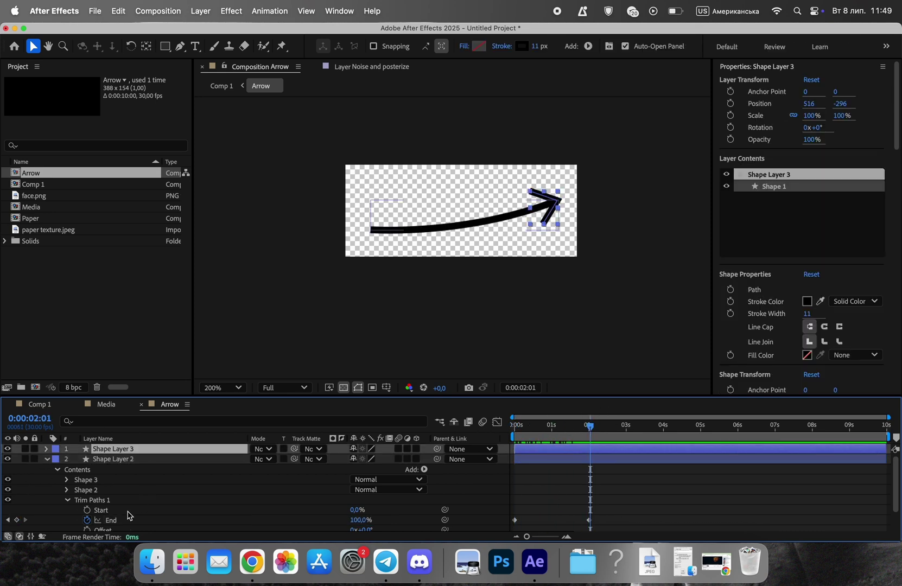
click(108, 499)
key(super+c)
mouse_move(521, 430)
mouse_down()
mouse_move(500, 432)
mouse_move(577, 432)
mouse_move(516, 429)
mouse_move(548, 449)
mouse_move(591, 450)
mouse_move(594, 423)
mouse_move(360, 434)
mouse_up()
click(528, 449)
key(super+v)
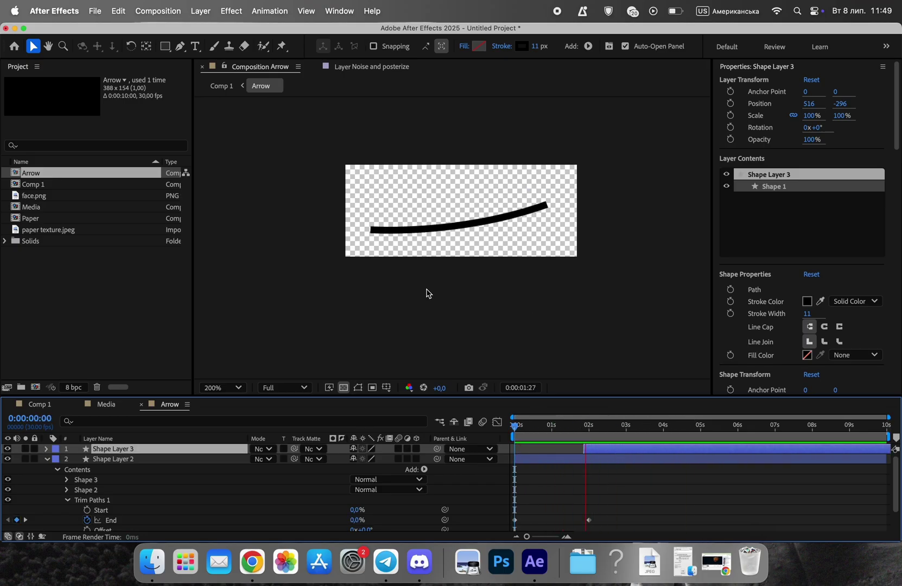
key(space)
- Move the curved line's last End keyframe and the start of Shape Layer 3 to 1 s
drag(571, 430, 552, 430)
drag(588, 520, 552, 522)
drag(608, 451, 580, 454)
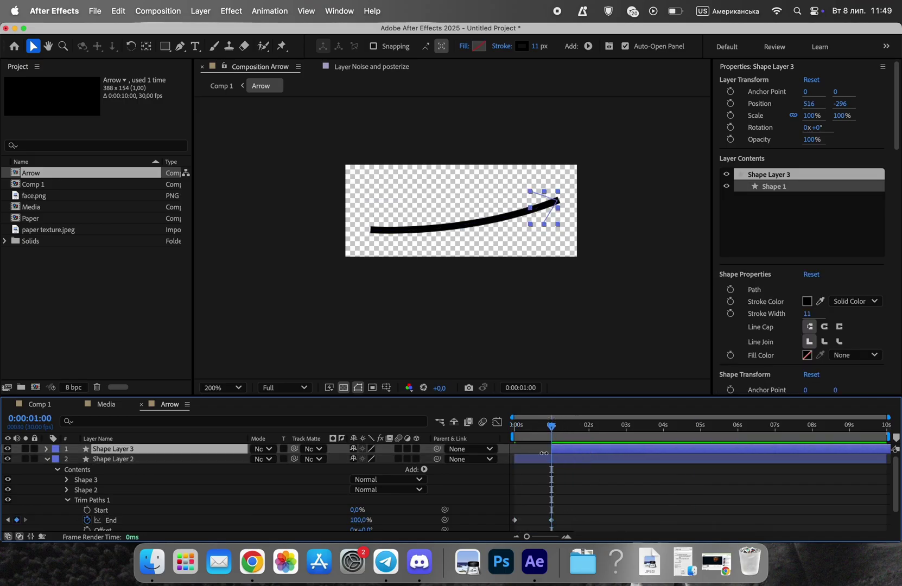
- Move Shape Layer 3's last Trim Paths End keyframe to about 2 s, preview the arrow, and collapse both layers' properties
click(46, 449)
click(56, 459)
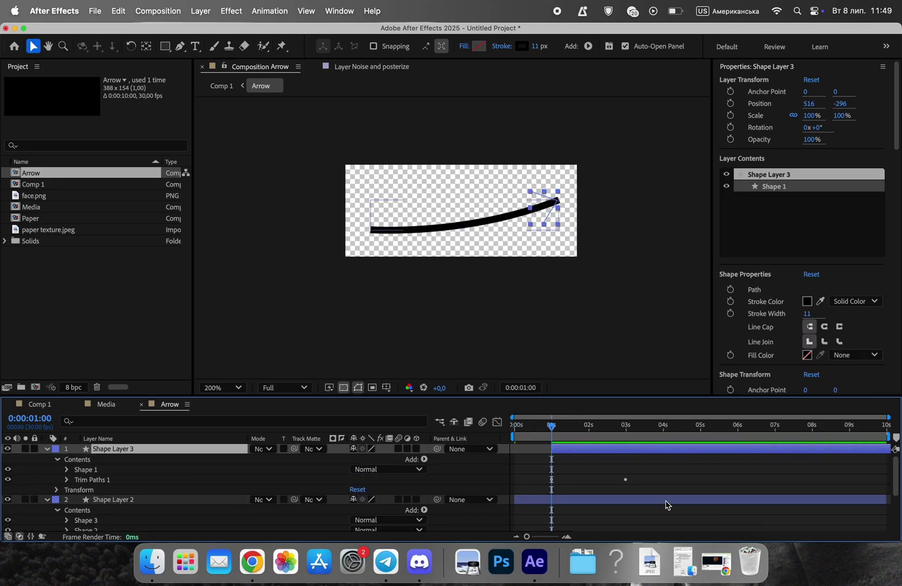
click(67, 480)
drag(626, 499, 594, 499)
key(space)
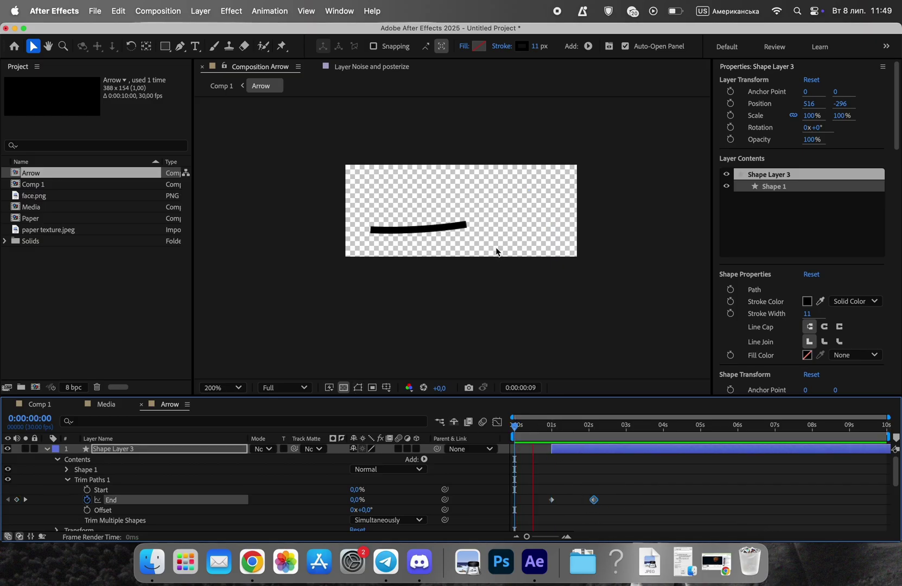
click(47, 448)
click(46, 459)
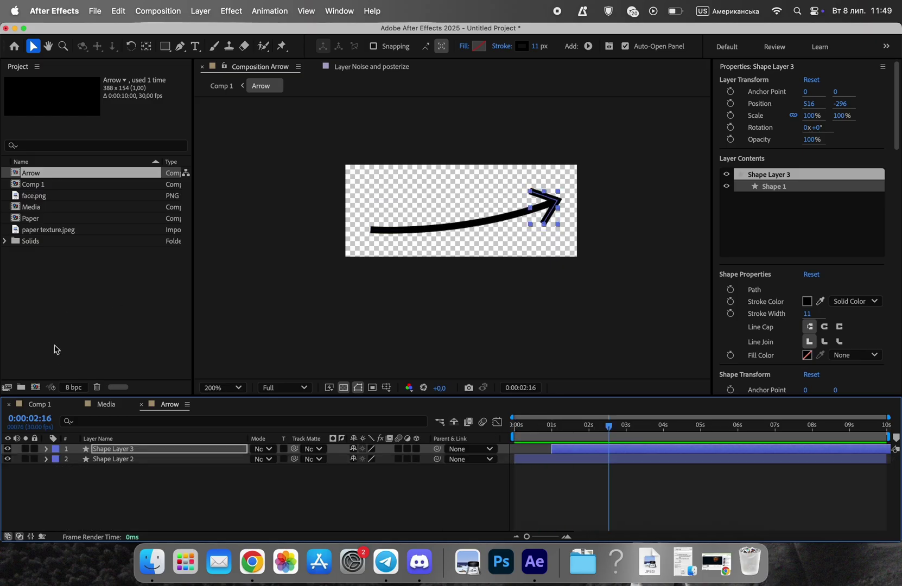
- Position the Arrow layer below the subtitle in Comp 1 at 700, 916 and preview the animation from the start
click(39, 404)
scroll(573, 203, down, 1)
drag(558, 182, 519, 238)
click(545, 285)
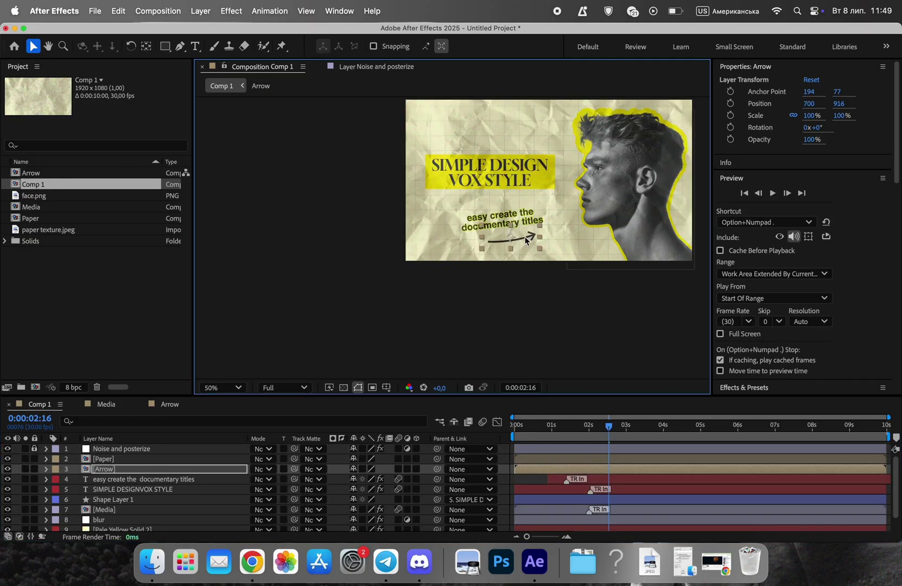
drag(550, 282, 459, 303)
drag(609, 426, 483, 437)
key(space)
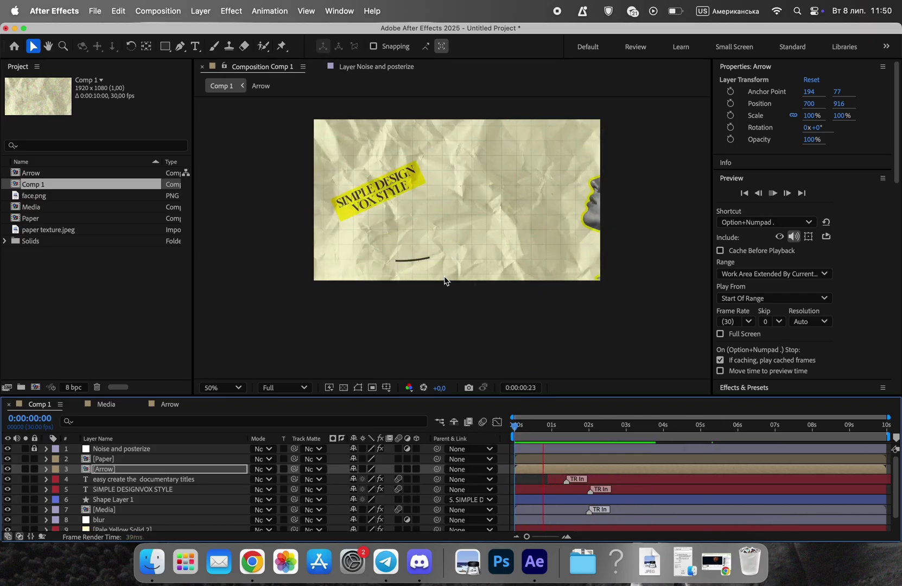
key(space)
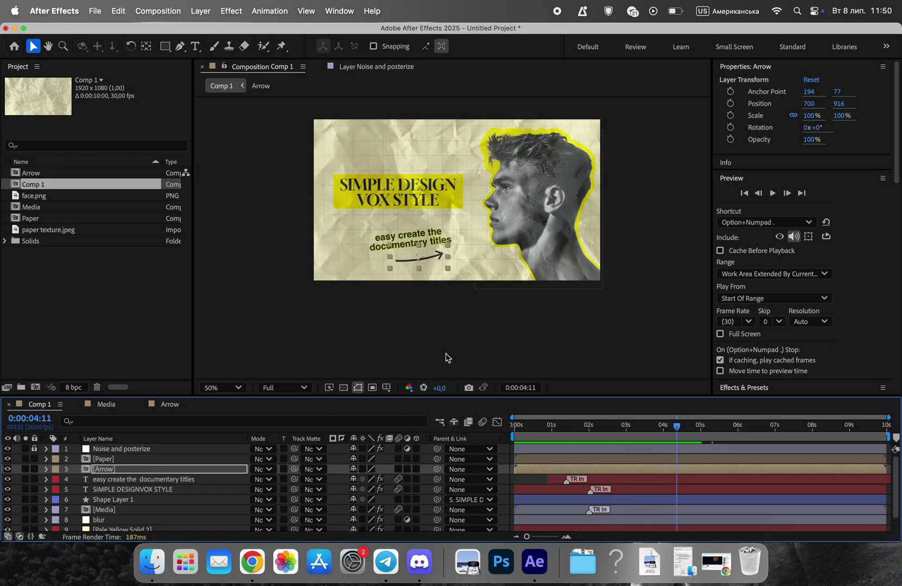
- Duplicate the Arrow layer, place the copy above the title and rotate it to point down toward the man's forehead
key(super+d)
drag(439, 264, 468, 174)
drag(502, 268, 474, 213)
click(130, 46)
key(v)
- Duplicate the arrow again, scale it to 69.2%, rotate it -13.6° and place it at 1004, 684 pointing at the face
key(super+d)
click(132, 47)
key(v)
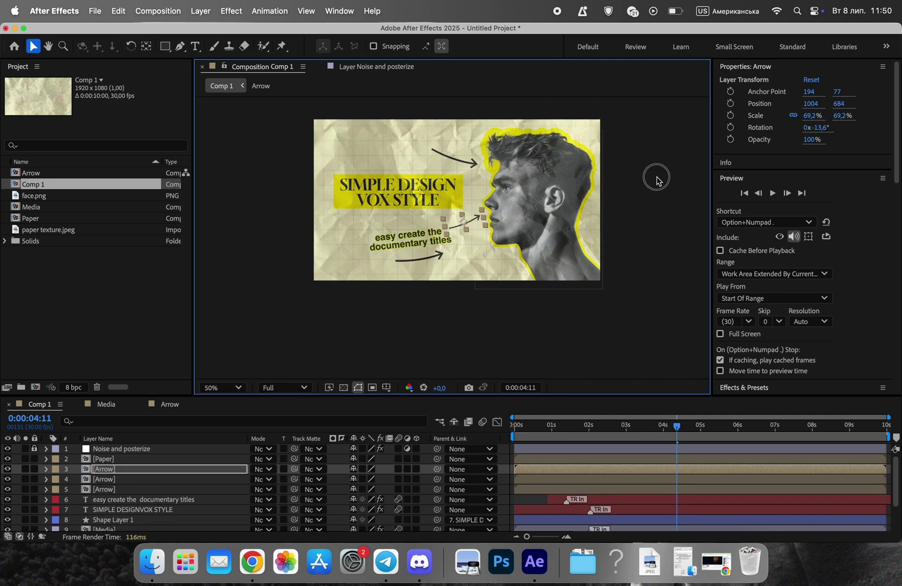
click(656, 180)
scroll(518, 274, up, 3)
scroll(468, 210, down, 3)
- Lock the Paper layer
click(406, 228)
click(499, 320)
click(121, 461)
click(34, 459)
drag(410, 338, 387, 392)
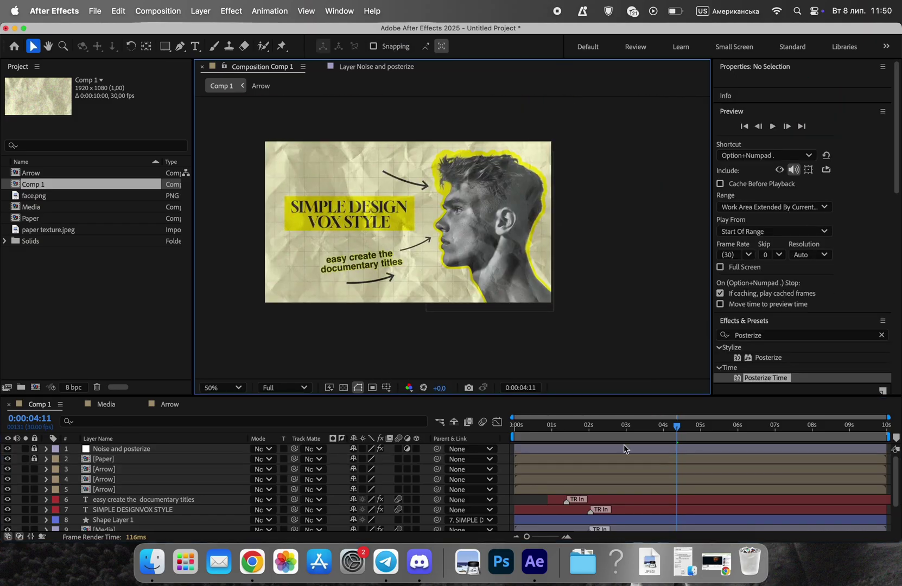
- At 0:00:04:02, move the large arrow below the subtitle closer to the man's neck and rotate it to point upward
click(666, 421)
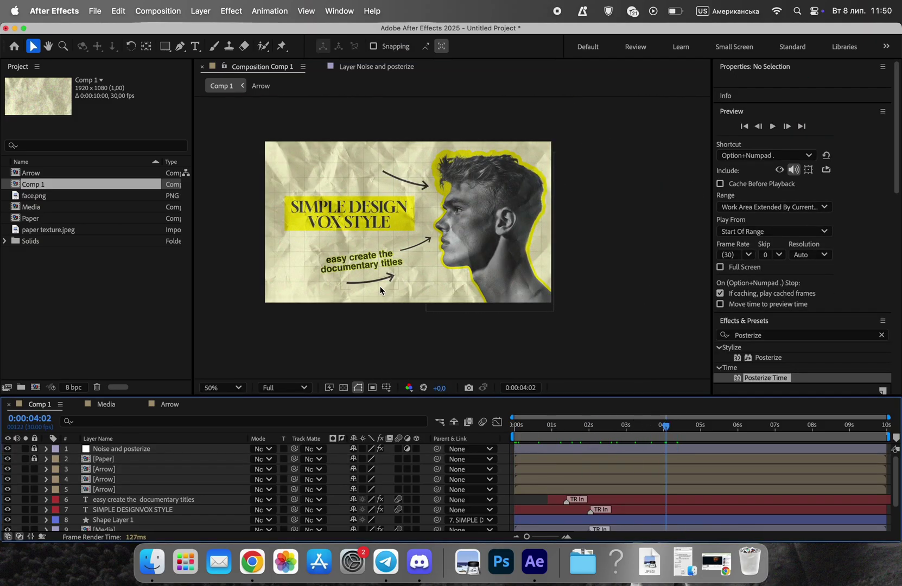
click(380, 290)
mouse_move(440, 282)
mouse_down()
mouse_move(453, 242)
mouse_move(457, 253)
mouse_move(432, 277)
mouse_up()
click(131, 46)
click(33, 46)
click(616, 202)
scroll(656, 182, down, 2)
scroll(656, 181, up, 3)
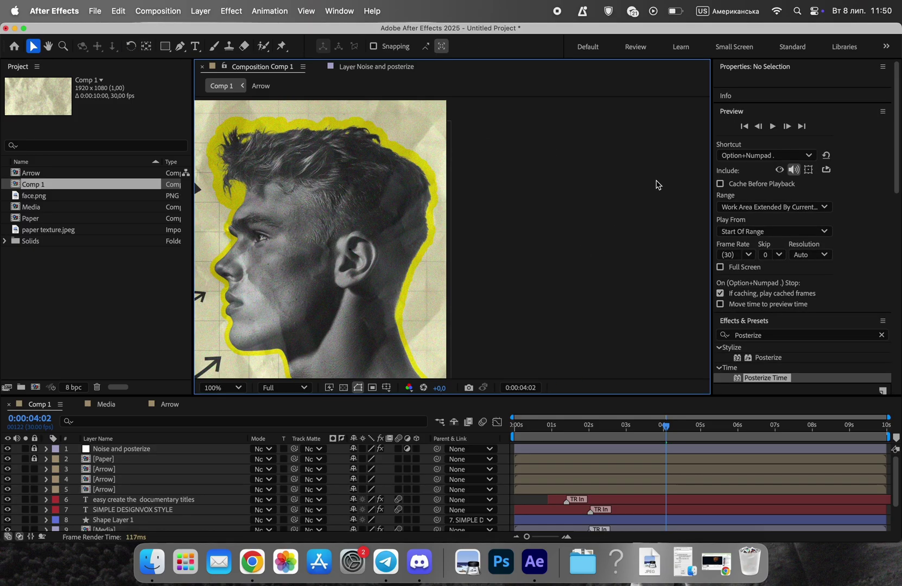
scroll(656, 182, down, 2)
scroll(661, 175, up, 4)
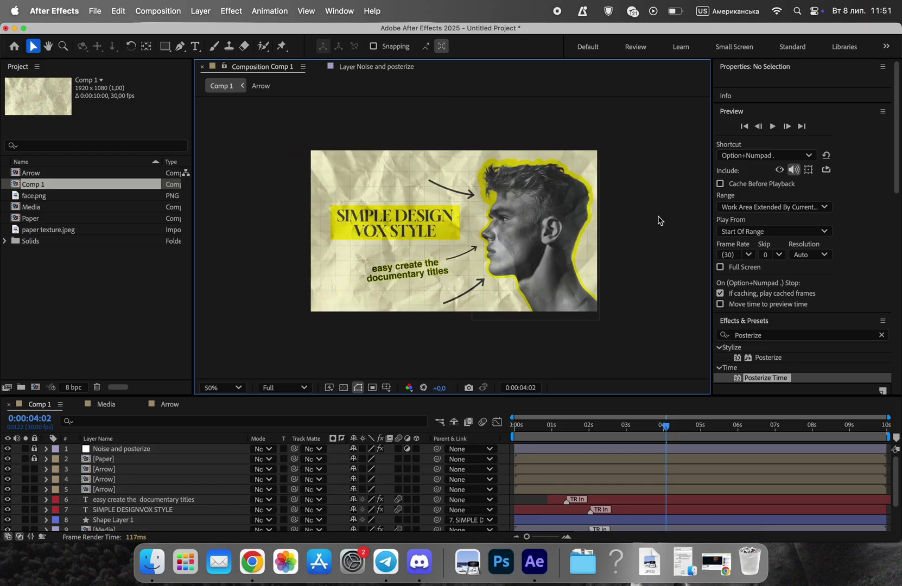
- Duplicate the small arrow, move the copy above the large upper arrow to 960, 134 and rotate it to 21.4°
click(378, 276)
key(super+d)
drag(379, 272, 370, 135)
key(space)
drag(374, 131, 373, 217)
drag(376, 205, 407, 192)
click(131, 46)
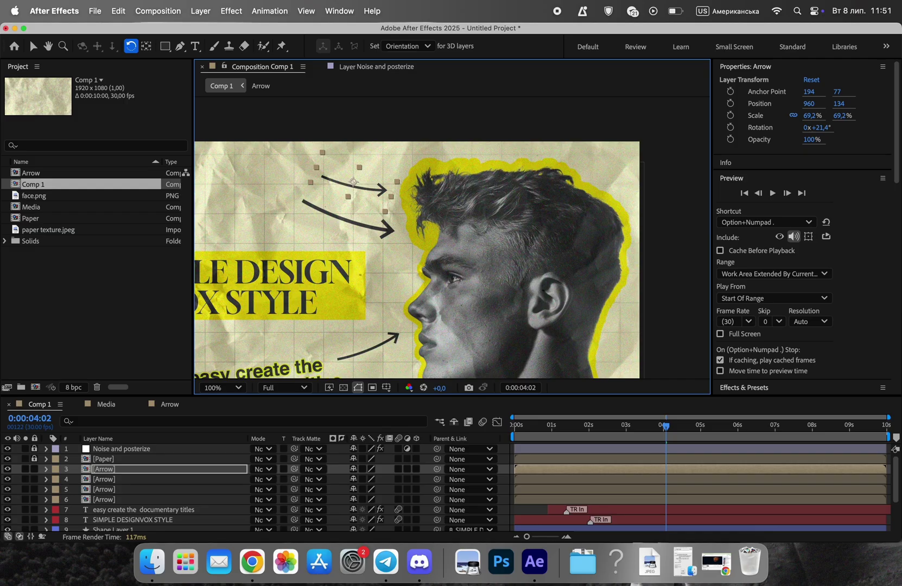
- Flip the new small arrow vertically and adjust its placement so it points at the man's hair
right_click(141, 470)
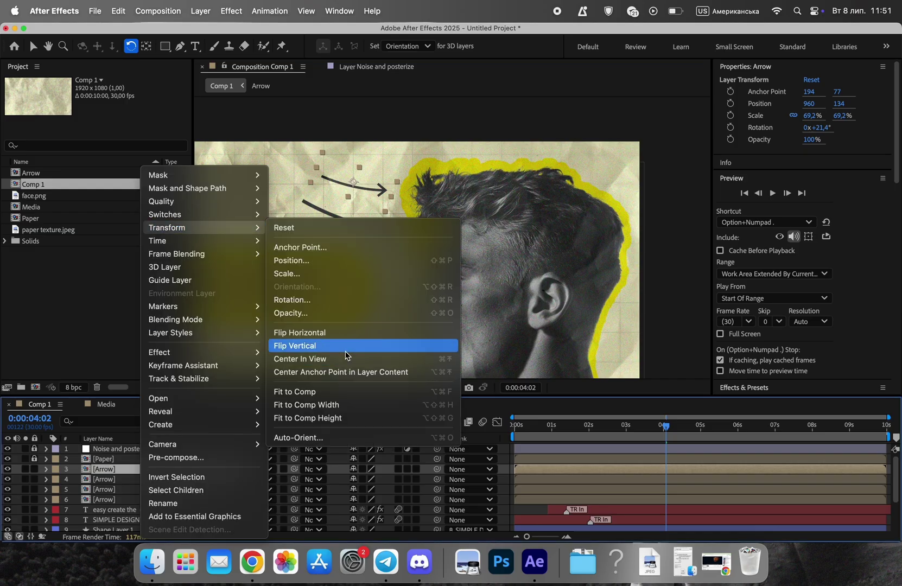
click(301, 344)
click(31, 47)
drag(383, 198, 401, 192)
drag(340, 147, 350, 156)
click(438, 130)
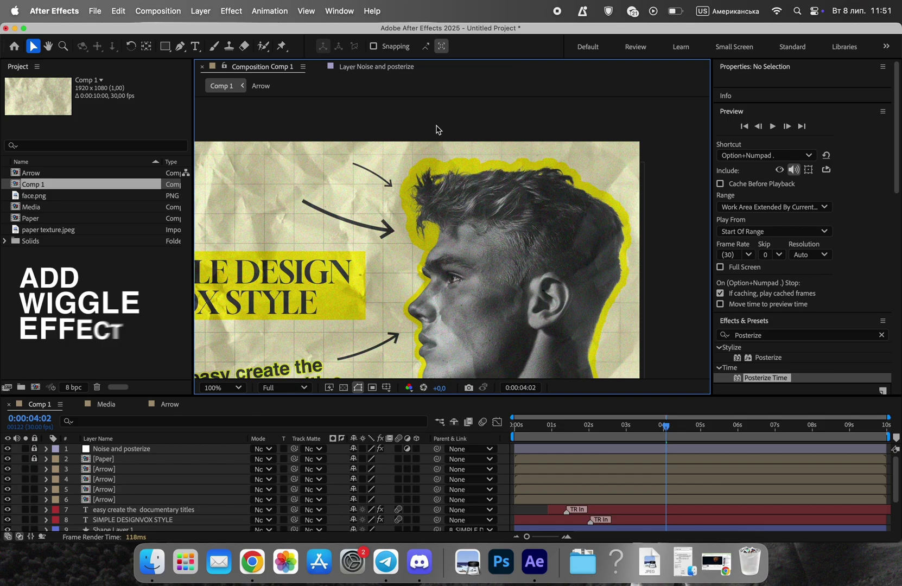
- Add a null object to Comp 1
scroll(437, 130, down, 3)
scroll(437, 129, up, 2)
drag(597, 249, 619, 247)
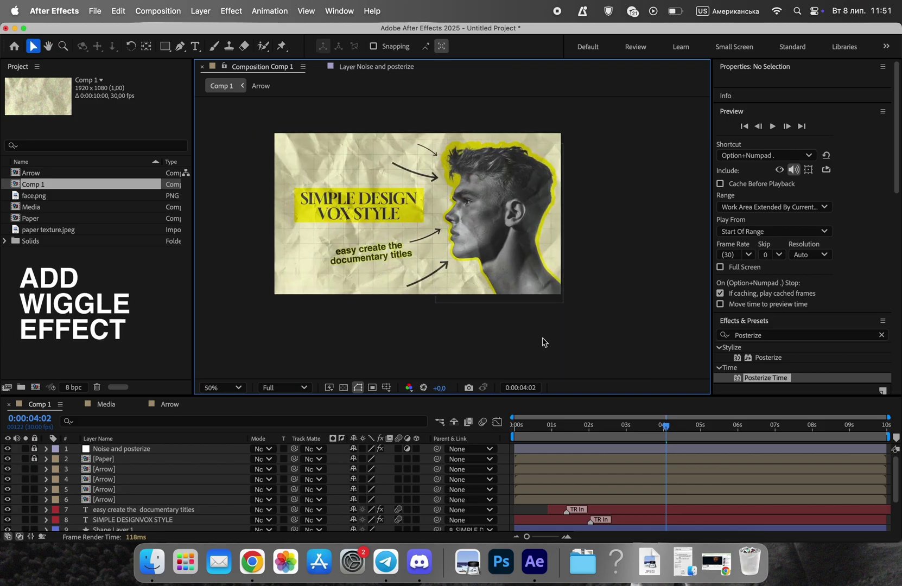
right_click(296, 329)
mouse_move(325, 334)
click(478, 405)
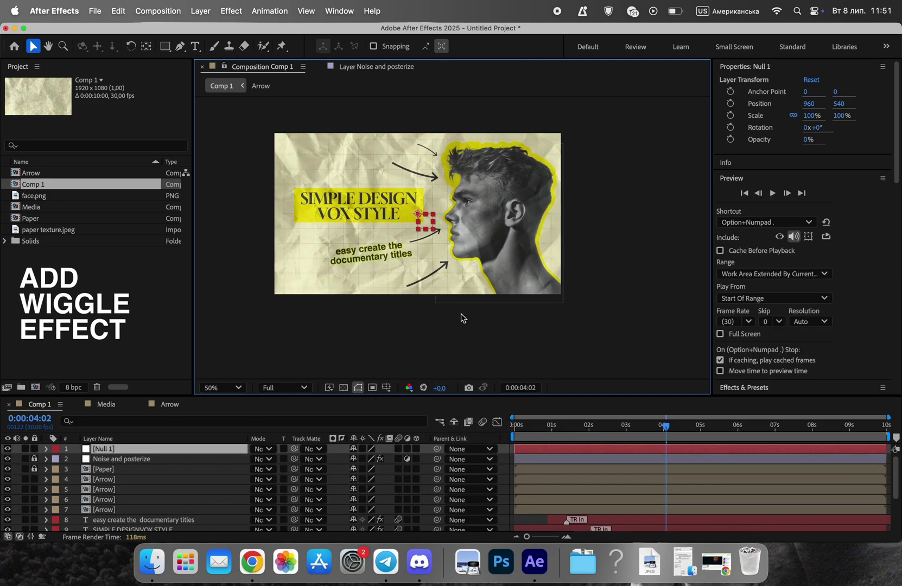
scroll(399, 253, up, 3)
scroll(398, 254, down, 3)
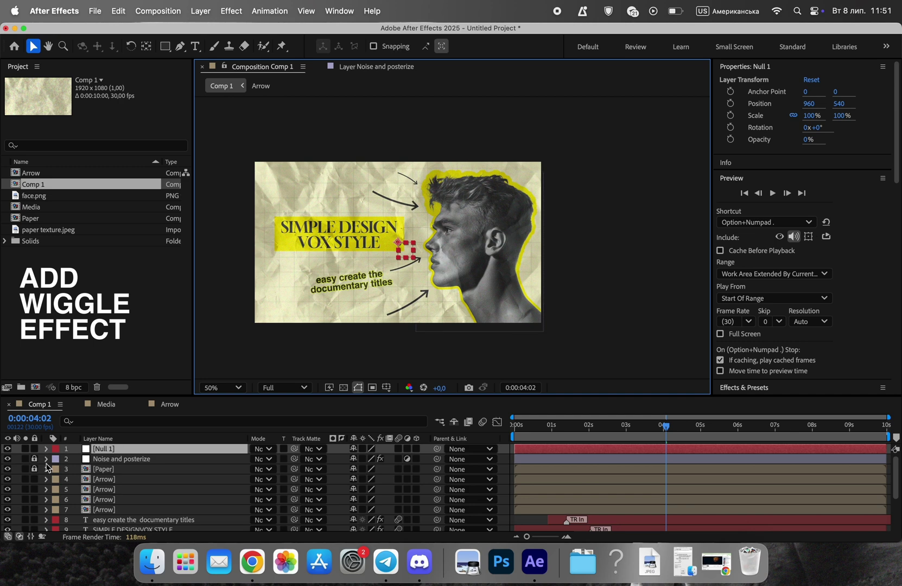
- Add the expression wiggle(1, 10) to Null 1's Position
click(47, 449)
click(56, 459)
alt+click(77, 480)
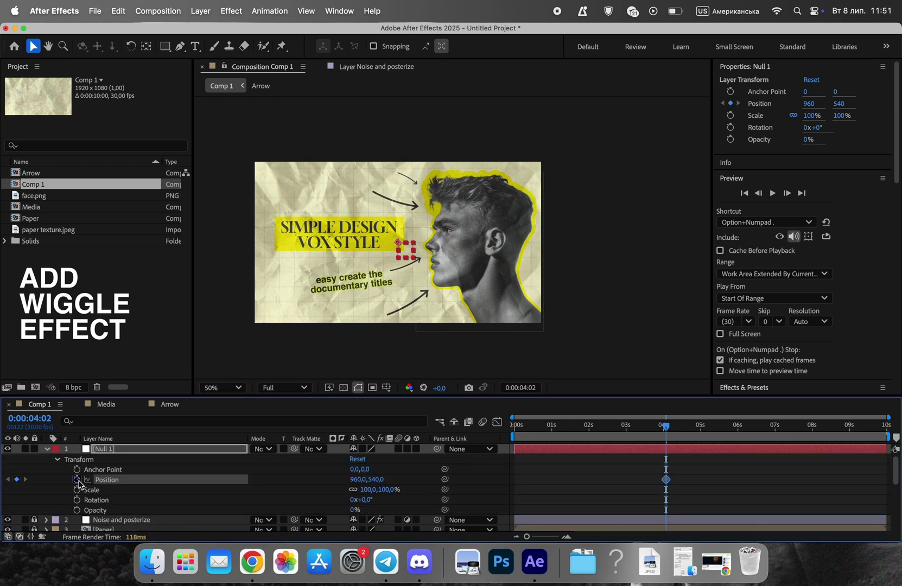
text(wiggle())
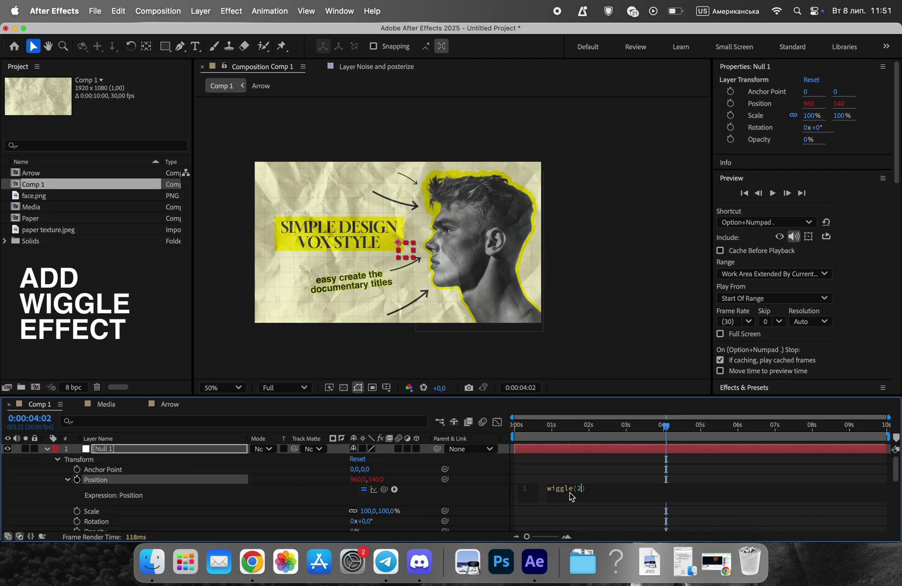
text(1, 10)
click(482, 477)
click(48, 449)
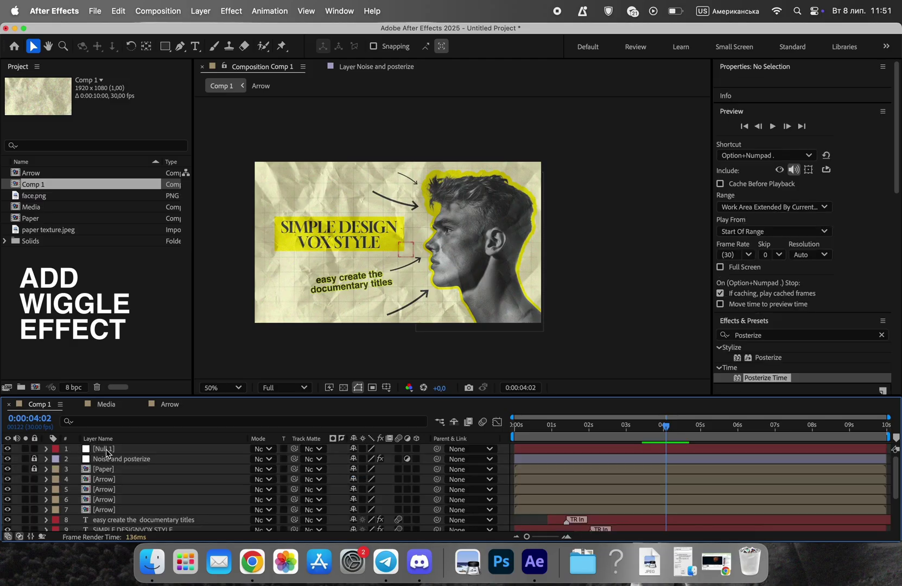
- Parent the subtitle, the main title and the Media layer to Null 1, and preview the wiggle from the start
click(370, 282)
shift+click(380, 239)
drag(438, 519, 139, 449)
click(468, 274)
scroll(239, 490, down, 4)
drag(437, 514, 236, 441)
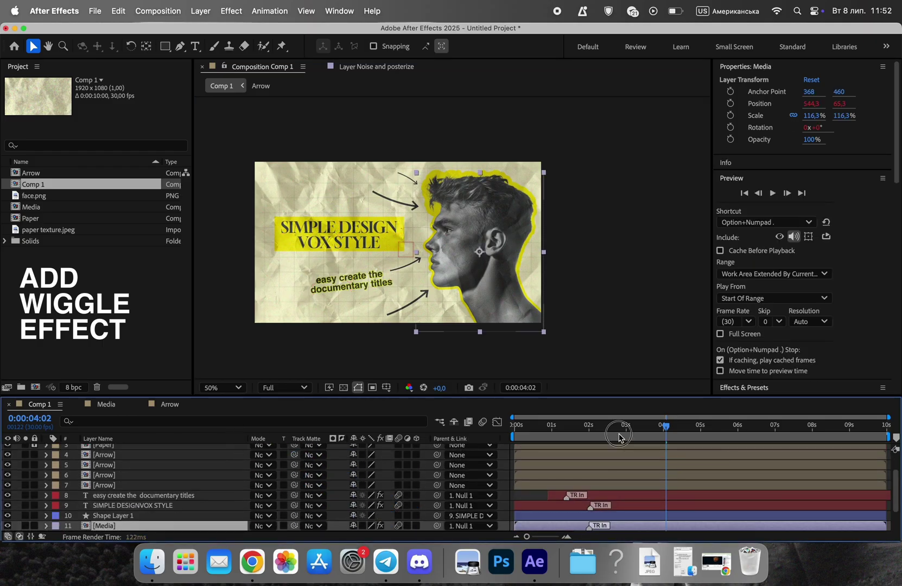
key(space)
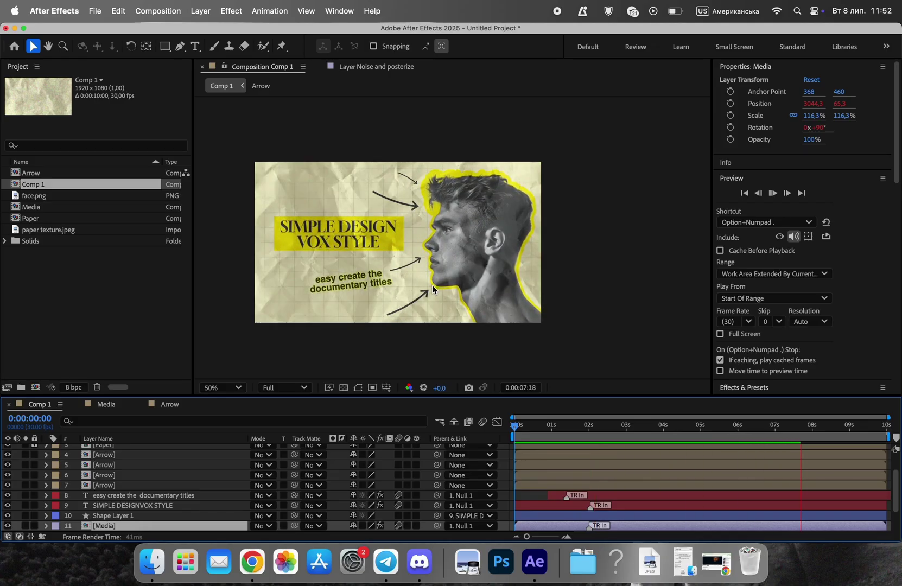
key(space)
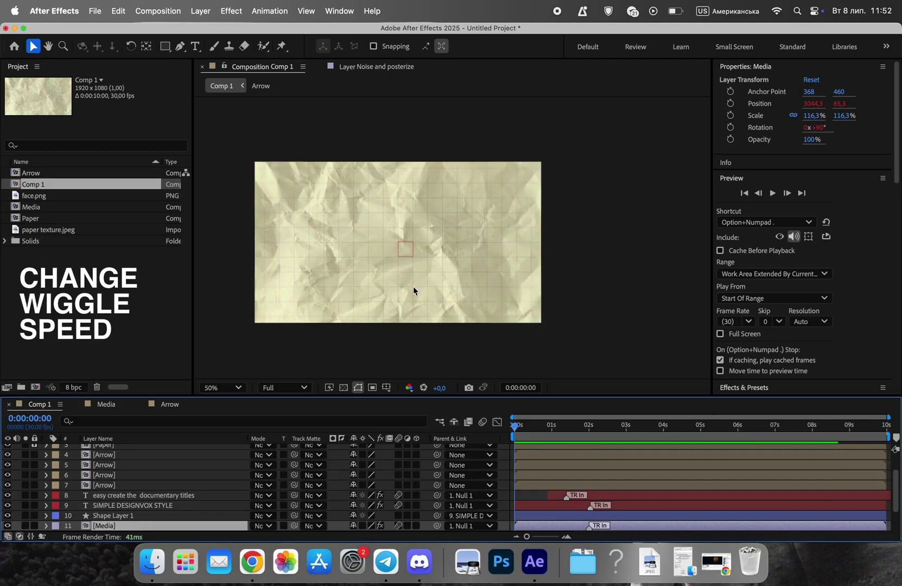
- Change Null 1's Position expression to wiggle(2, 10) and review the motion by playing and scrubbing Comp 1
scroll(163, 489, up, 2)
click(95, 450)
click(46, 449)
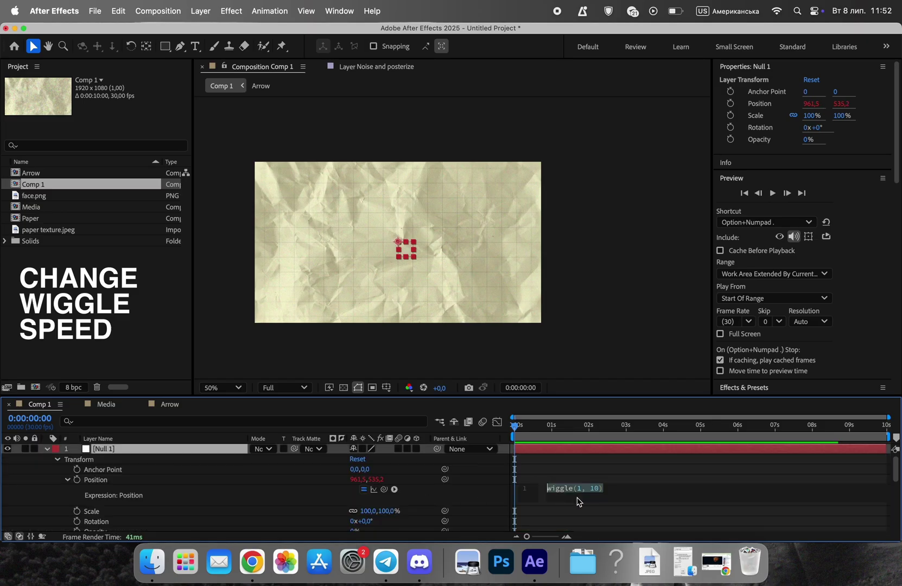
click(585, 481)
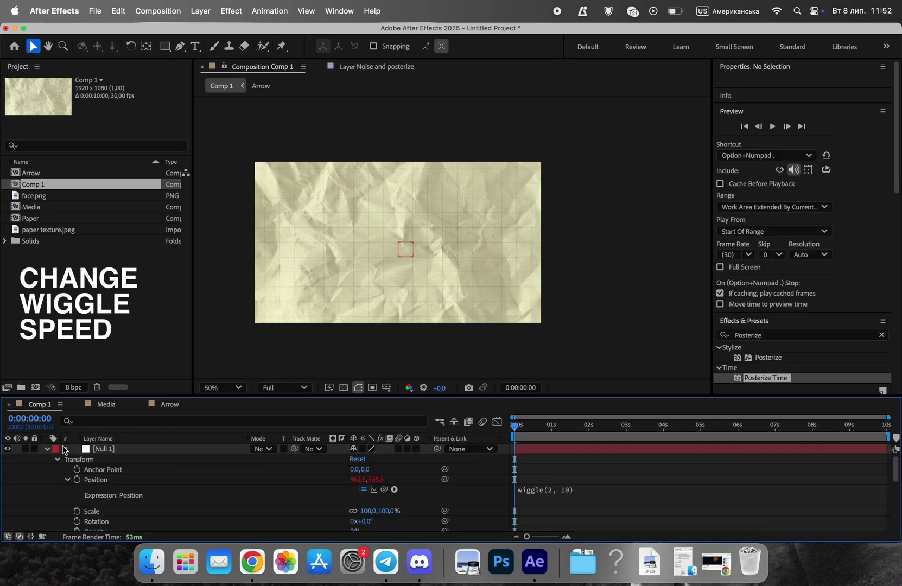
key(space)
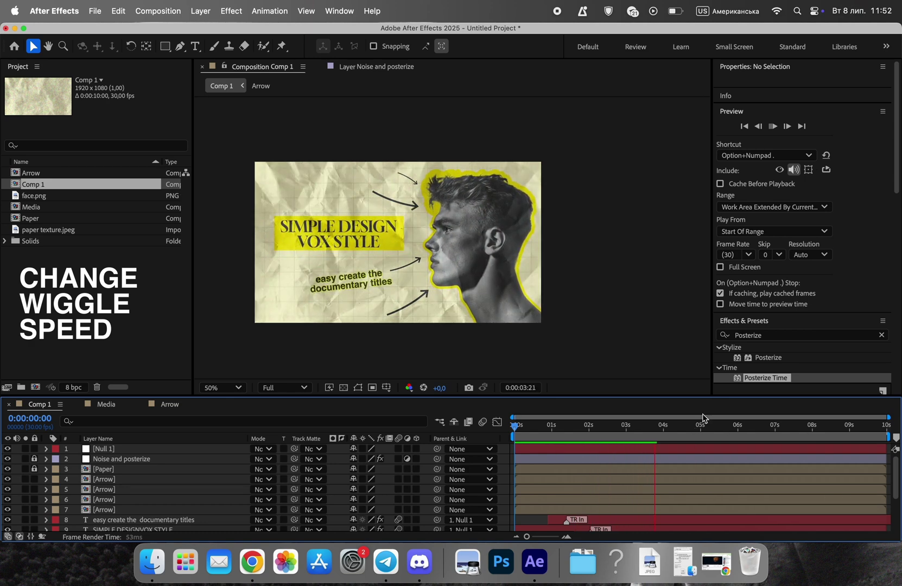
mouse_move(673, 426)
mouse_down()
mouse_move(733, 427)
mouse_move(634, 433)
mouse_move(685, 429)
mouse_up()
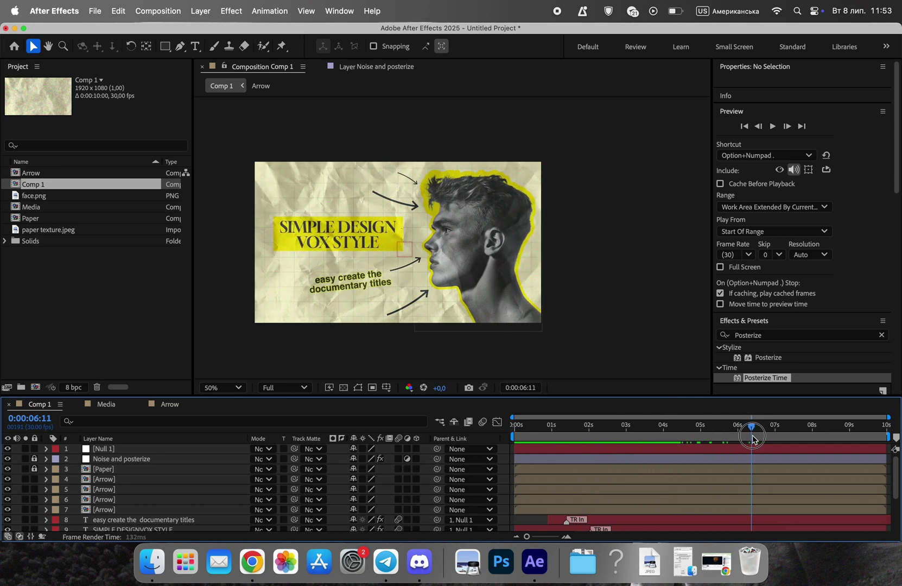
key(space)
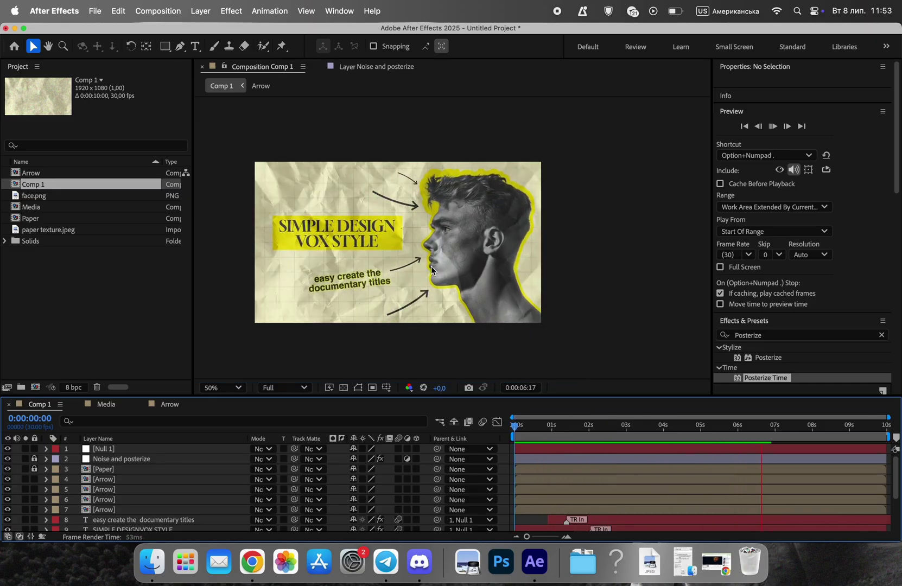
scroll(124, 486, down, 3)
drag(528, 427, 596, 451)
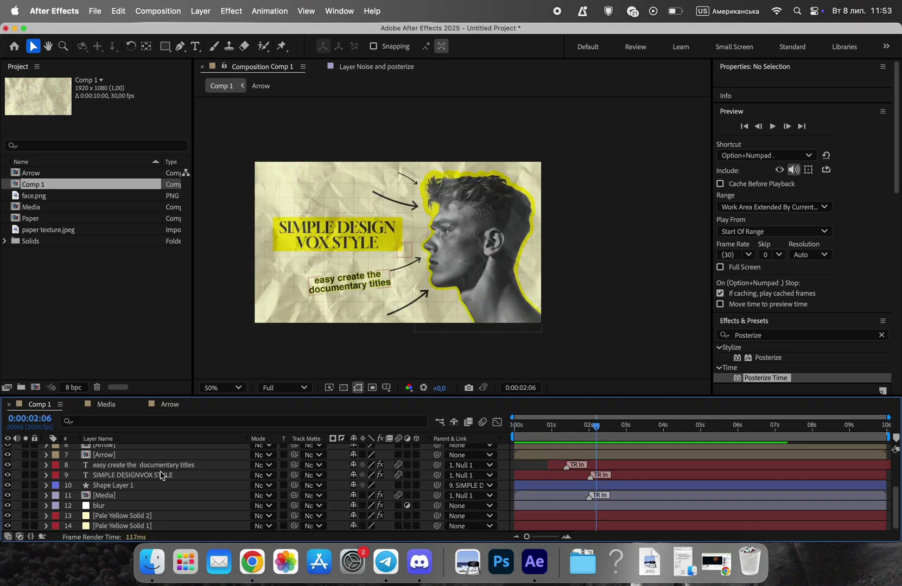